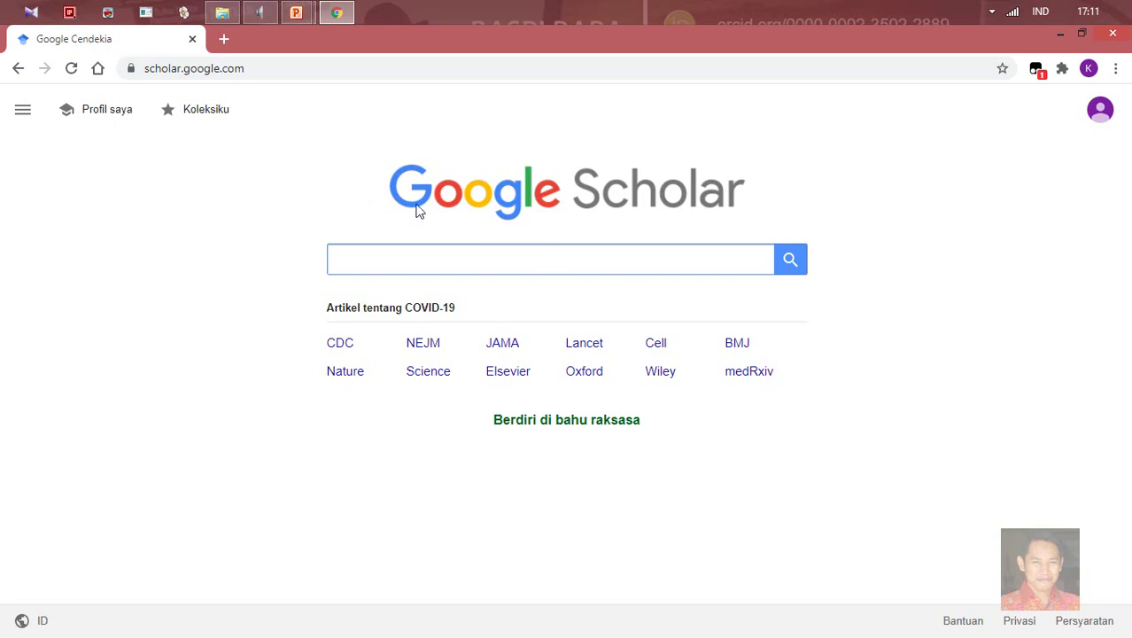
Open the advanced search form and examine its fields for all words, exact phrase, at least one word and excluded words
{"action": "left_click", "coordinate": [21, 116]}
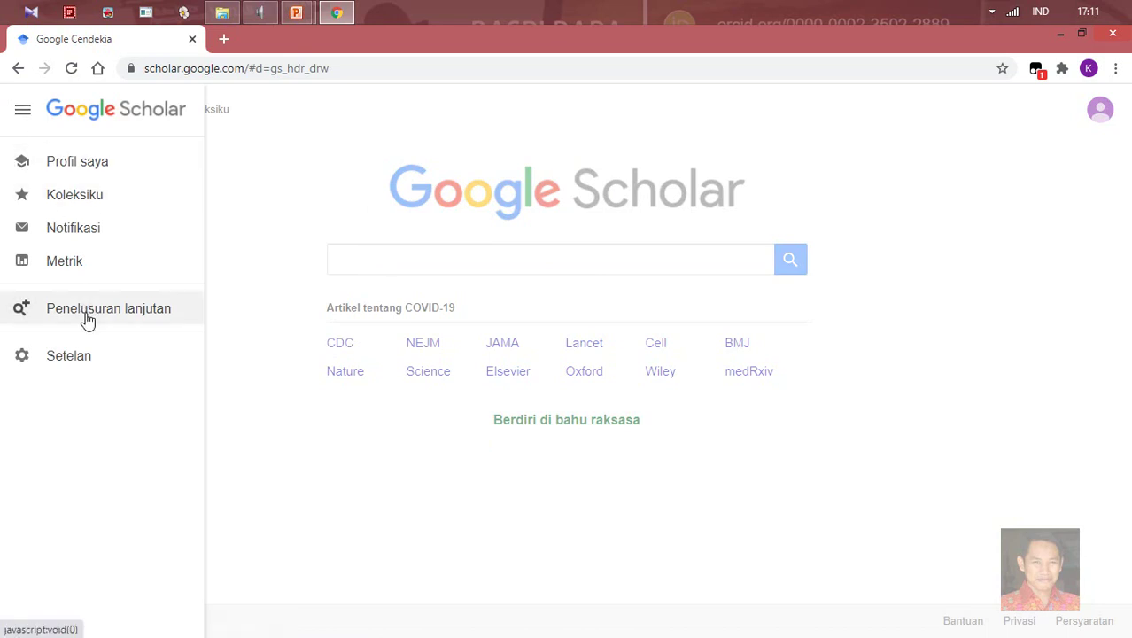
{"action": "left_click", "coordinate": [87, 321]}
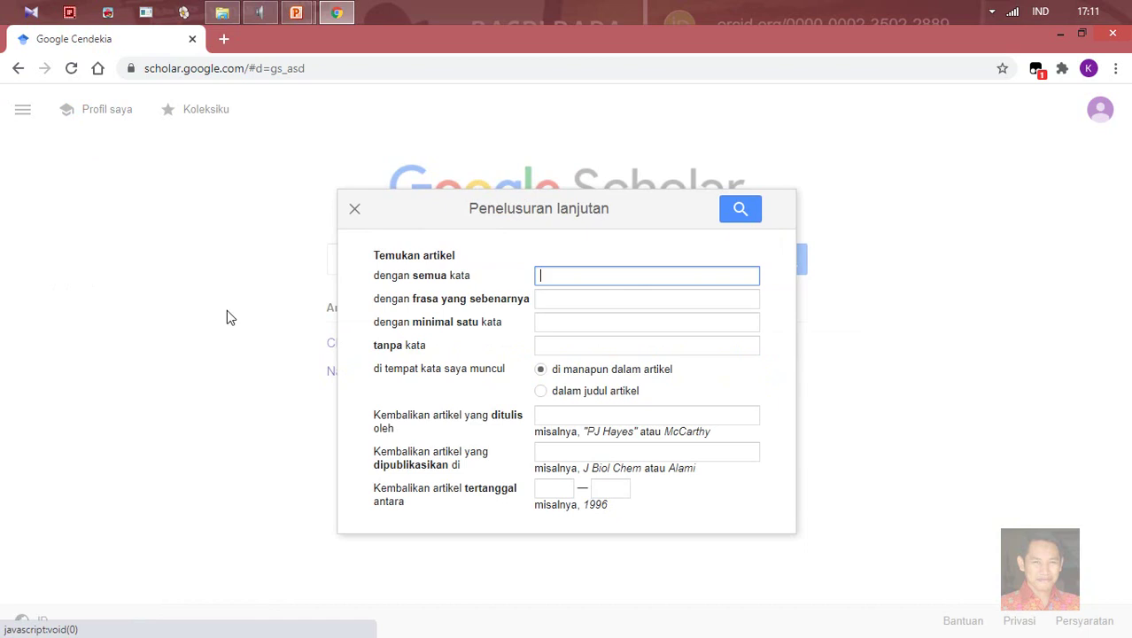
{"action": "left_click", "coordinate": [596, 293]}
{"action": "left_click", "coordinate": [595, 275]}
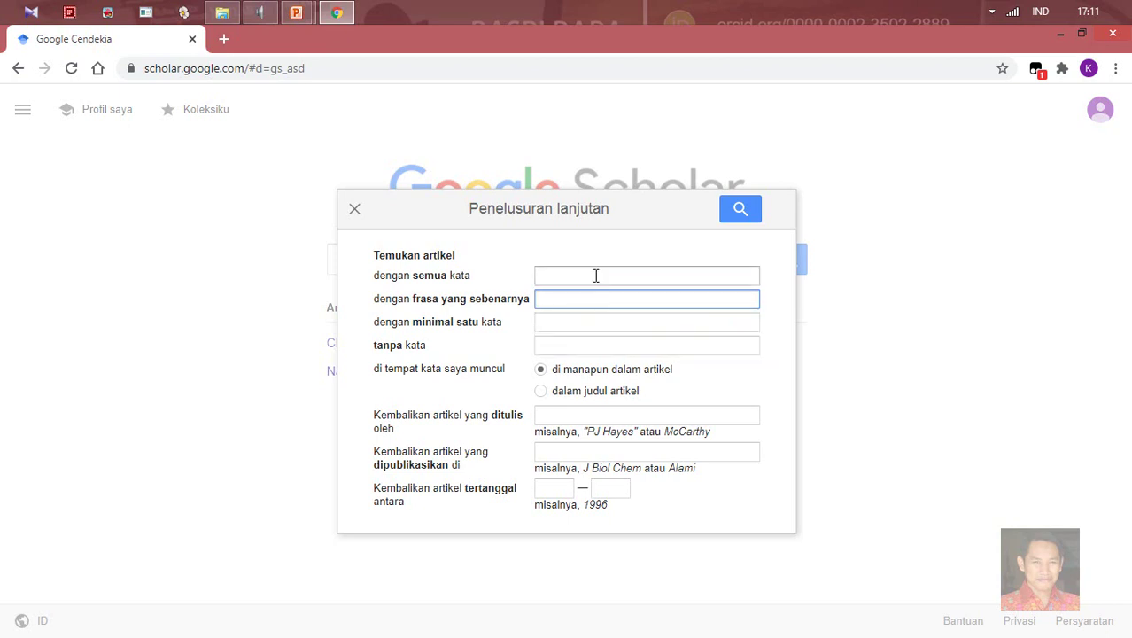
{"action": "left_click", "coordinate": [627, 251]}
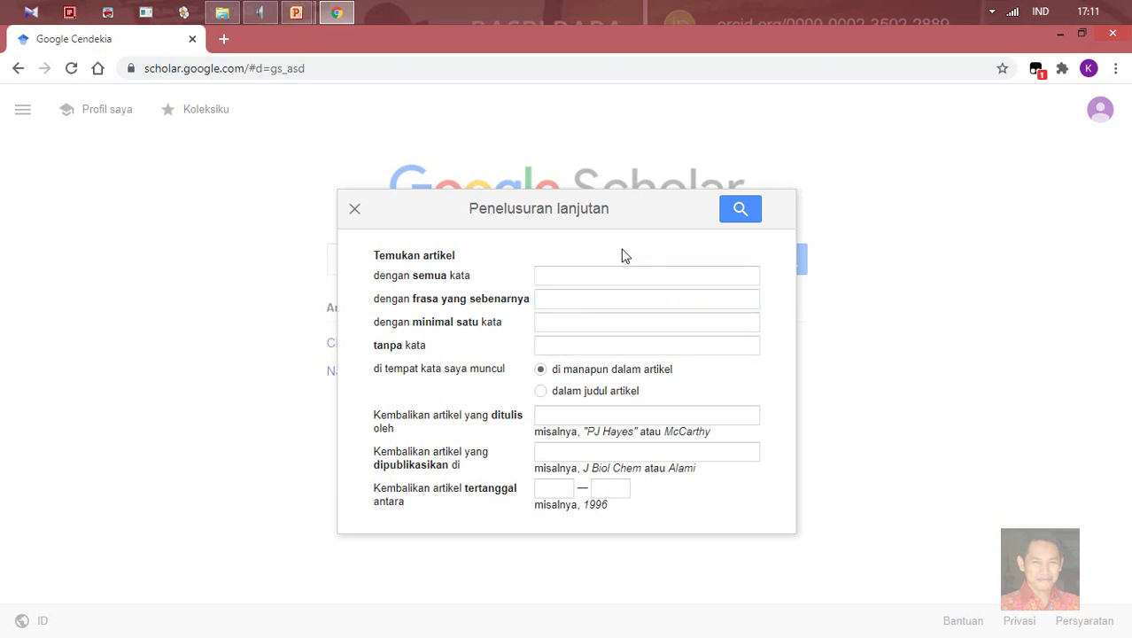
{"action": "left_click", "coordinate": [564, 276]}
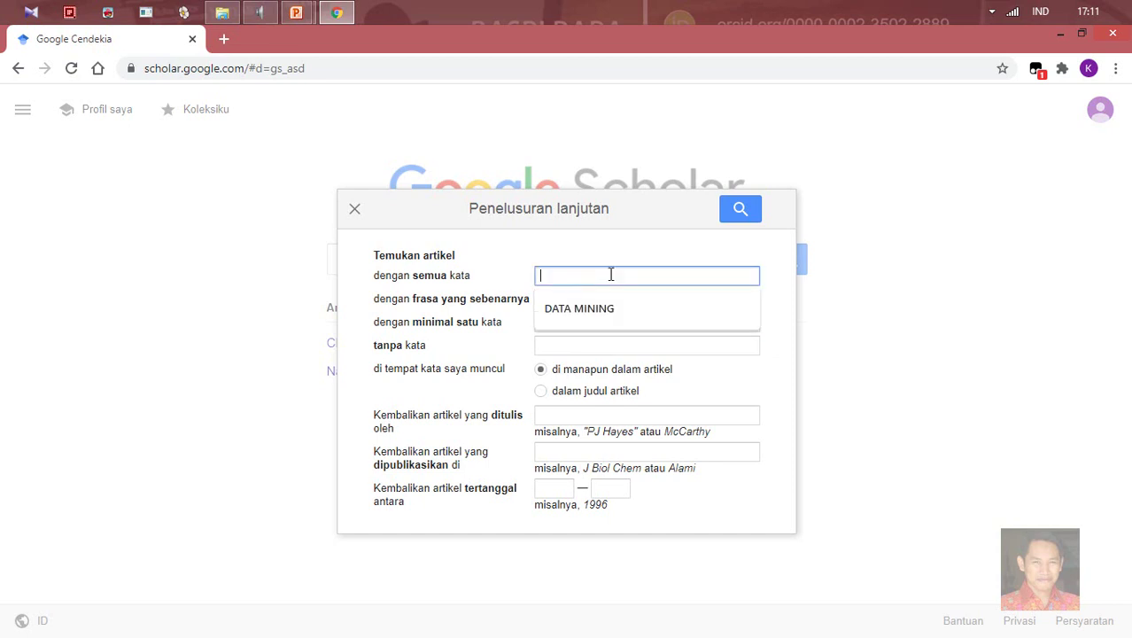
{"action": "left_click", "coordinate": [653, 255]}
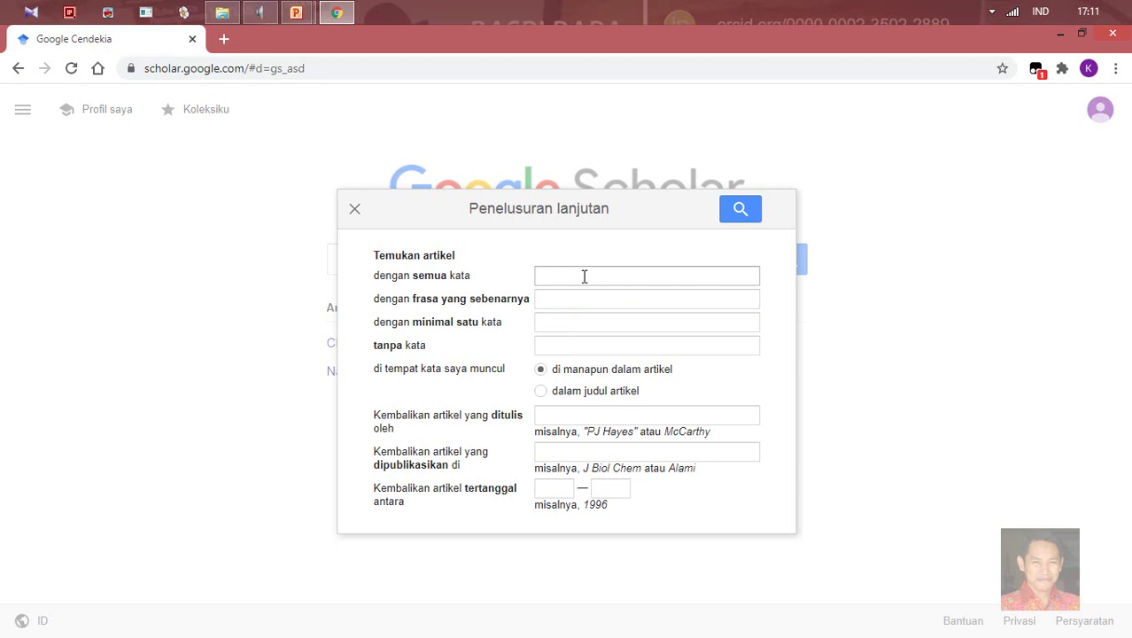
{"action": "left_click", "coordinate": [596, 275]}
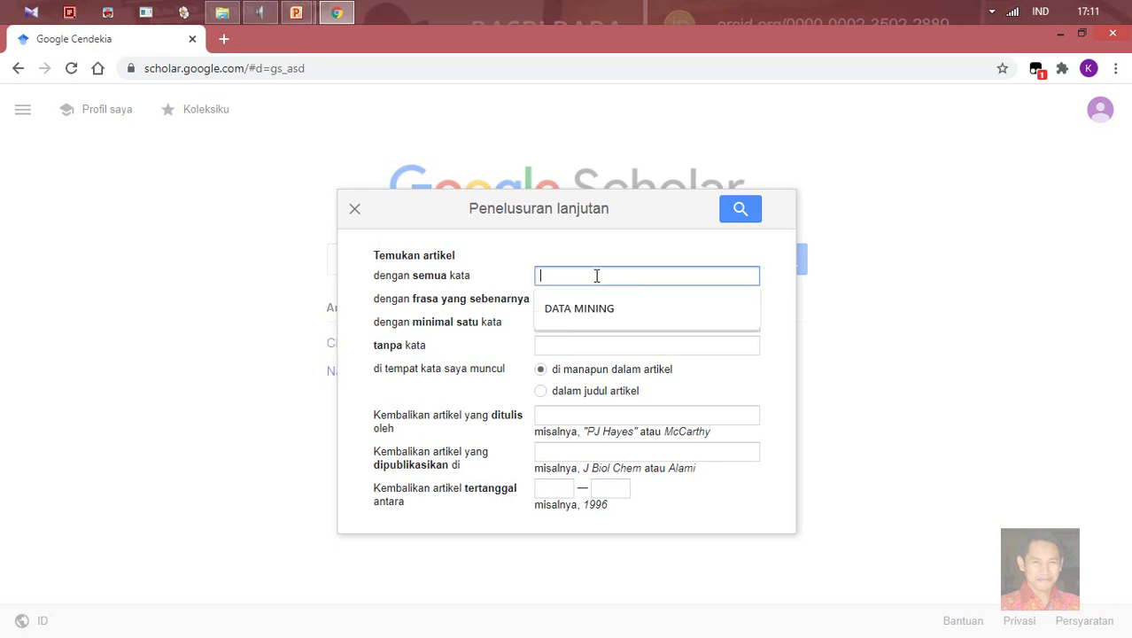
{"action": "left_click", "coordinate": [609, 252]}
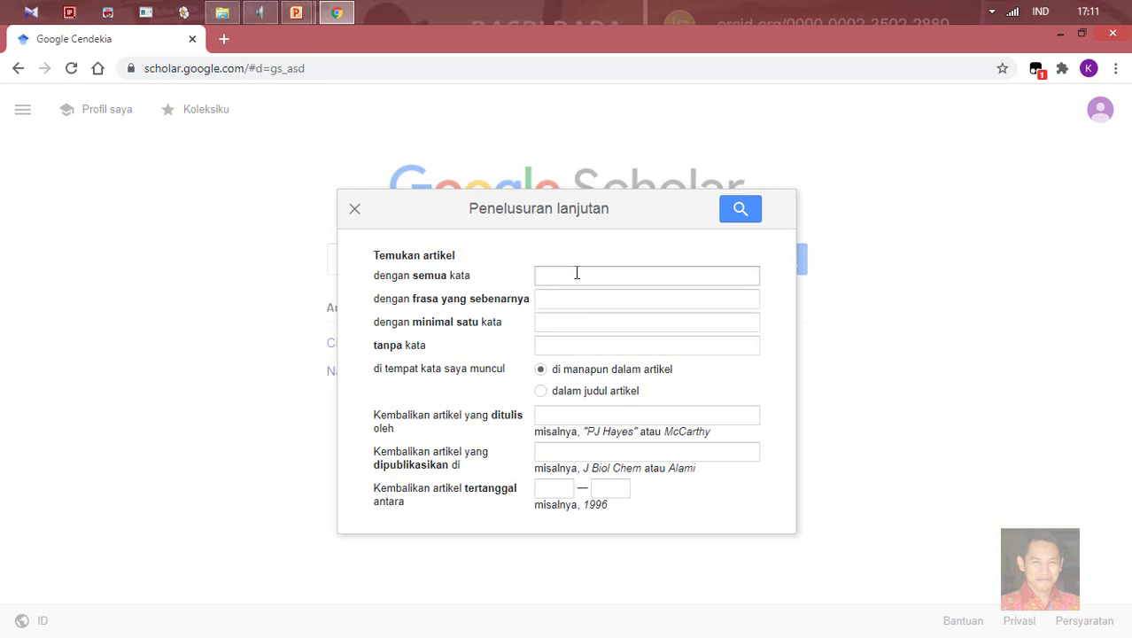
{"action": "left_click", "coordinate": [579, 301]}
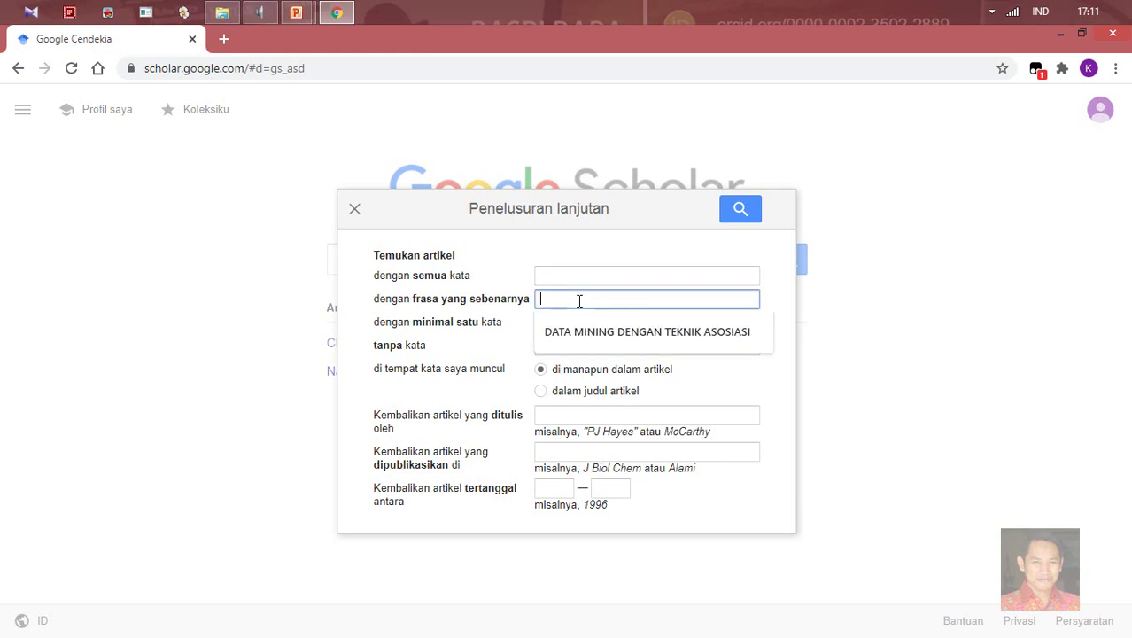
{"action": "left_click", "coordinate": [587, 282]}
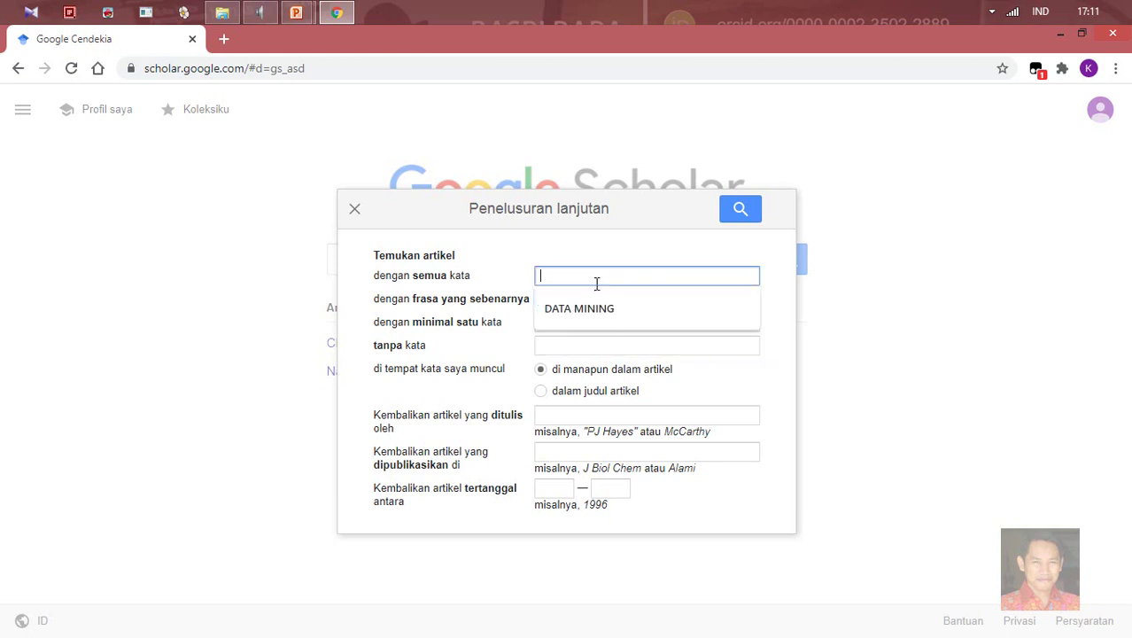
{"action": "left_click", "coordinate": [635, 252]}
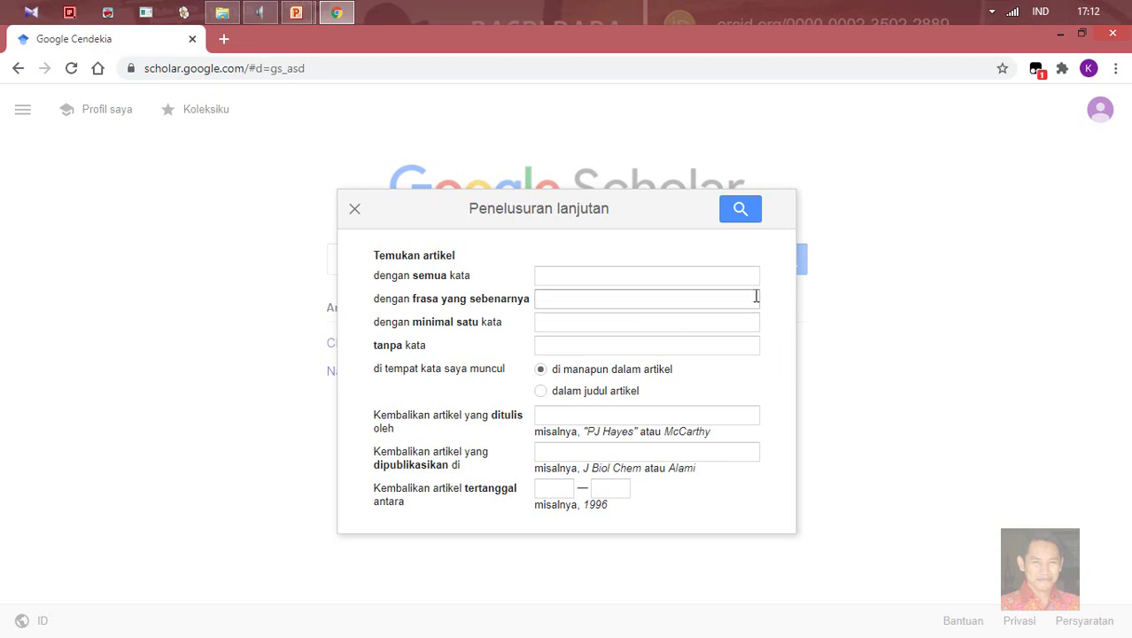
{"action": "left_click", "coordinate": [585, 323]}
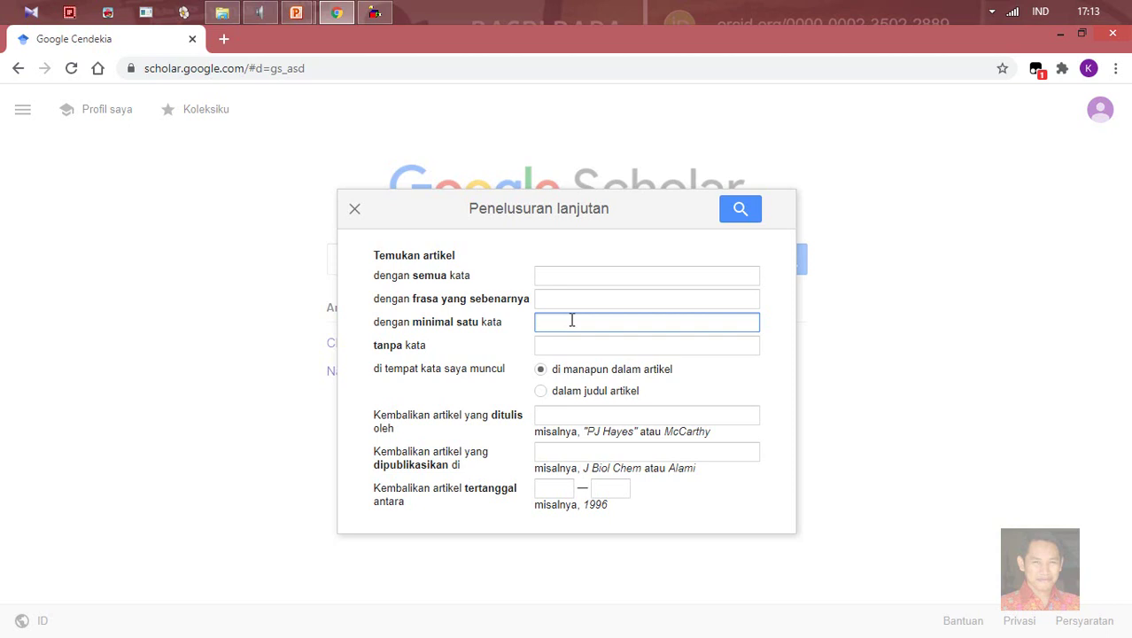
{"action": "left_click", "coordinate": [595, 346]}
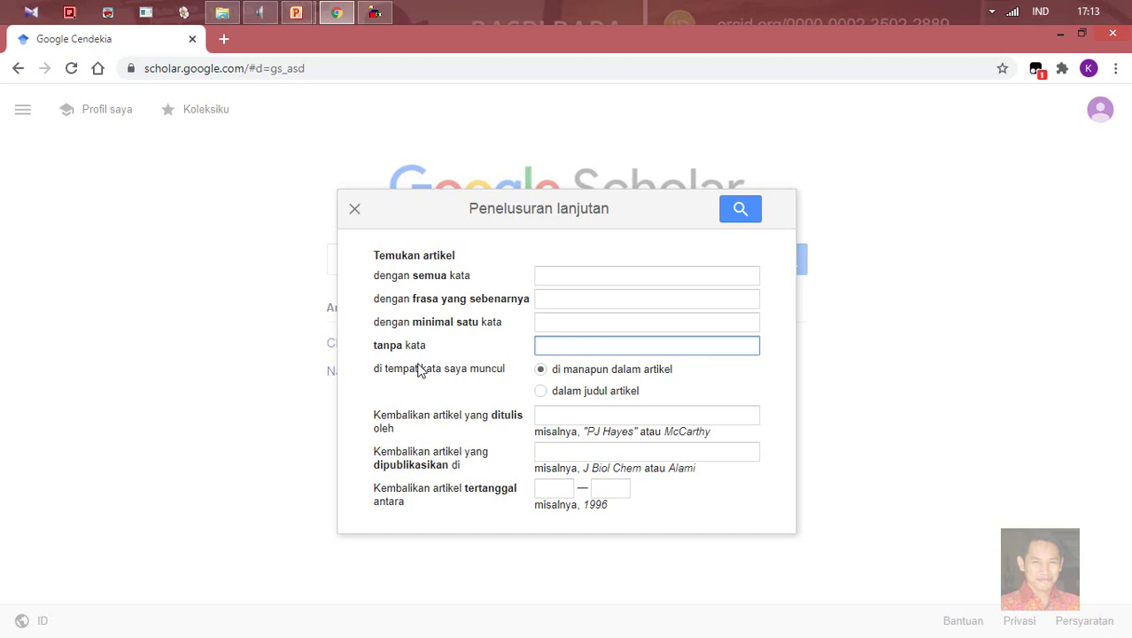
Restrict where the keywords must occur to the article title (dalam judul artikel)
{"action": "left_click", "coordinate": [581, 392]}
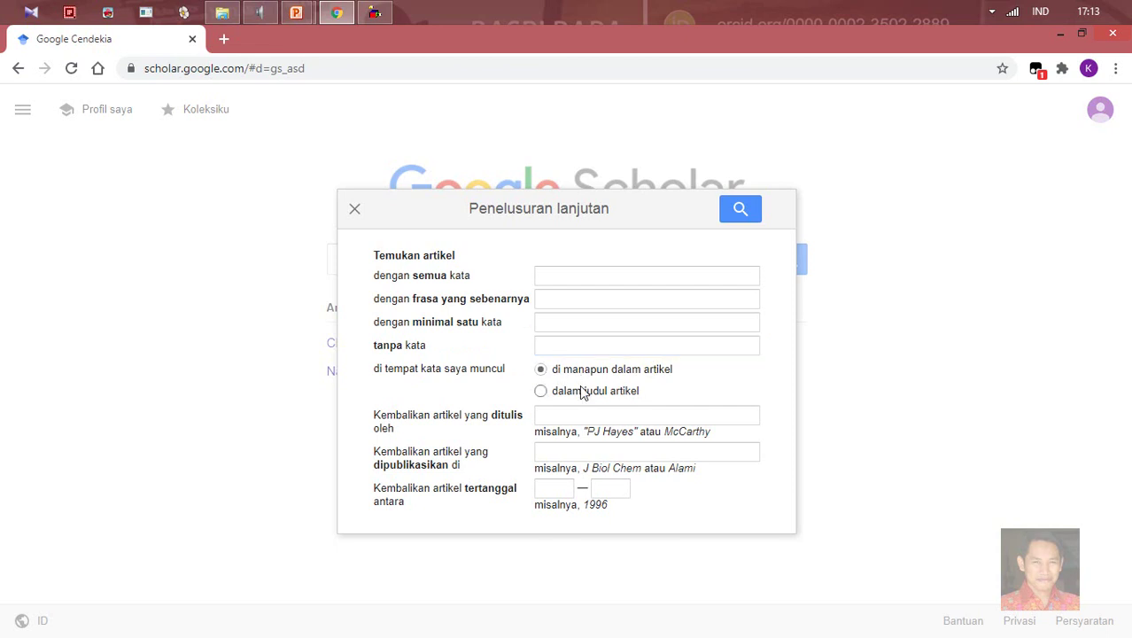
{"action": "left_click", "coordinate": [583, 372]}
{"action": "left_click", "coordinate": [584, 396]}
{"action": "left_click", "coordinate": [583, 372]}
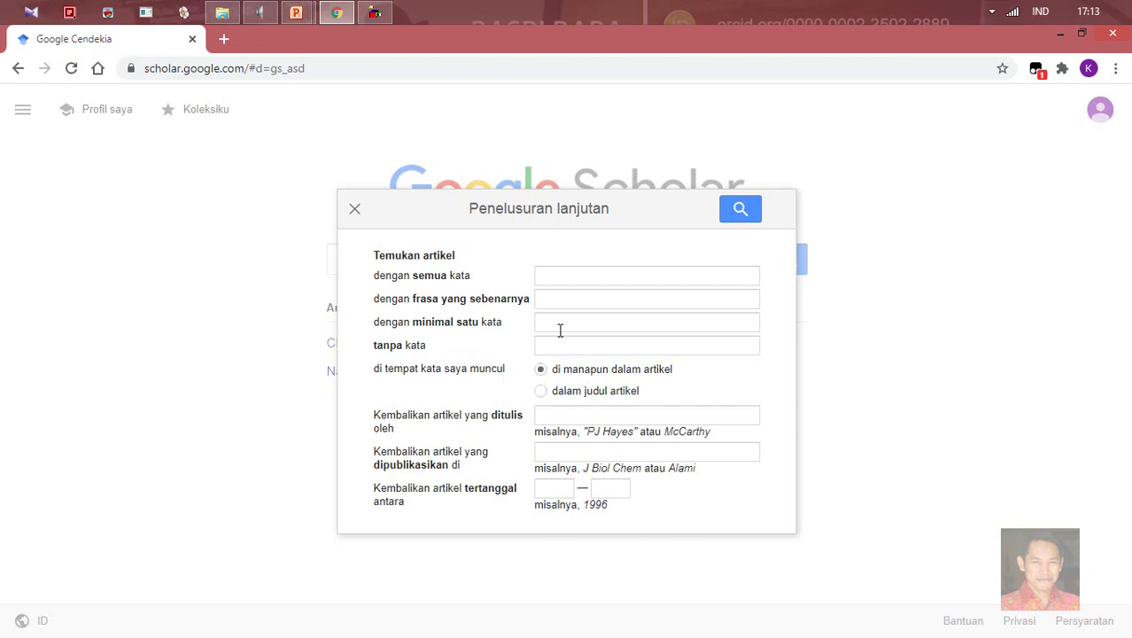
{"action": "left_click", "coordinate": [578, 399]}
{"action": "left_click", "coordinate": [594, 372]}
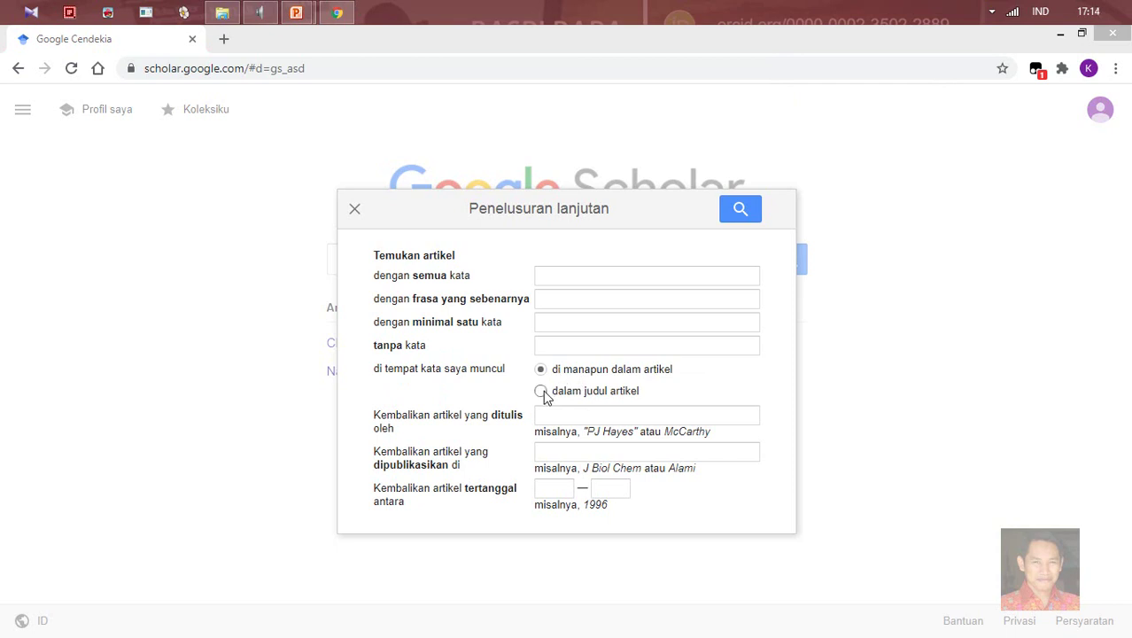
{"action": "left_click", "coordinate": [543, 393]}
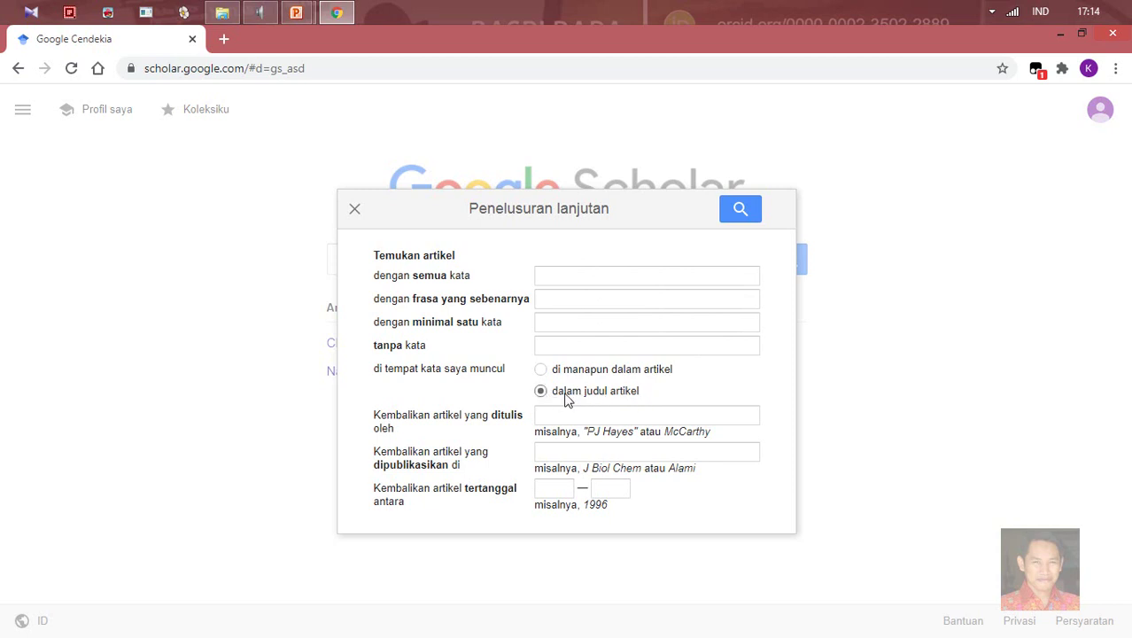
Examine the author, publication and date range fields of the advanced search, and submit the form without any keywords
{"action": "left_click", "coordinate": [634, 415]}
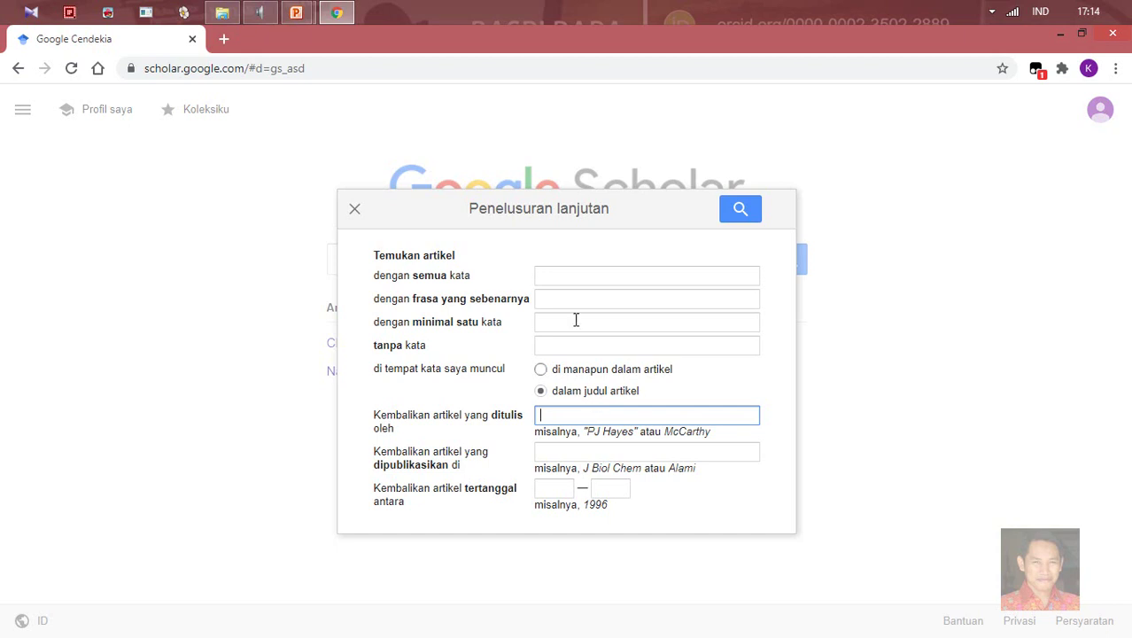
{"action": "left_click", "coordinate": [558, 276]}
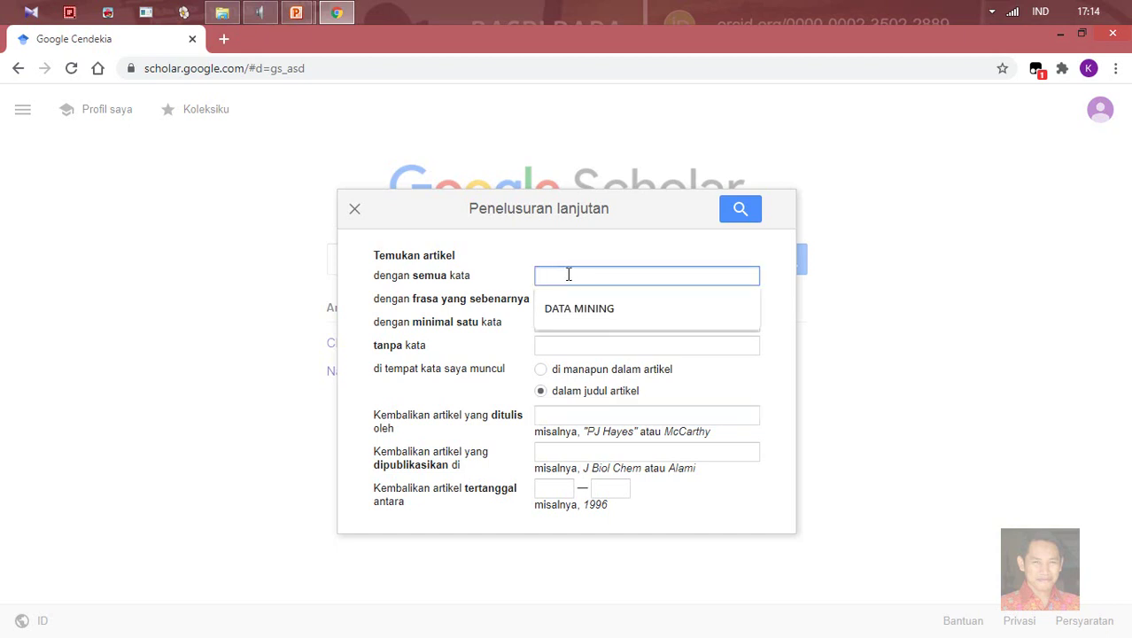
{"action": "left_click", "coordinate": [611, 248]}
{"action": "left_click", "coordinate": [564, 420]}
{"action": "left_click", "coordinate": [564, 416]}
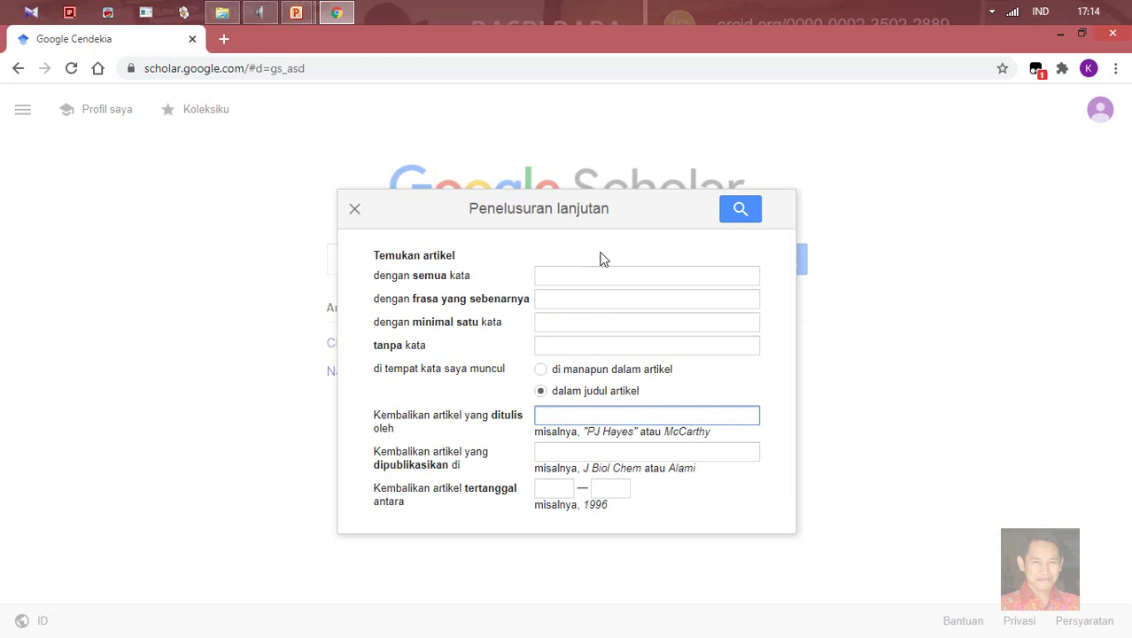
{"action": "left_click", "coordinate": [612, 456]}
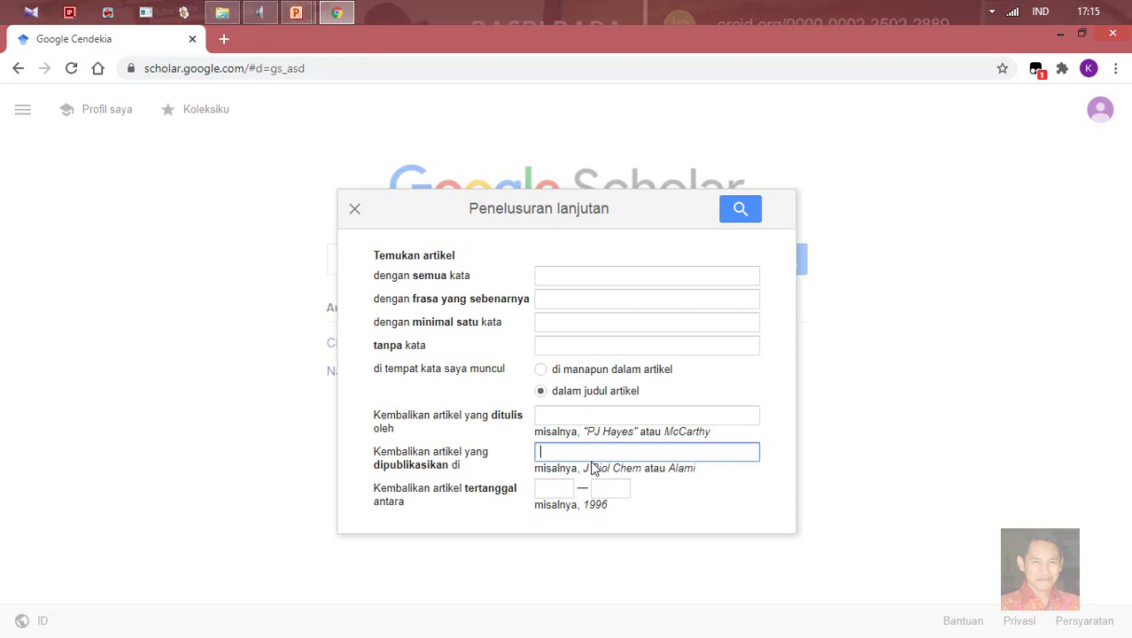
{"action": "left_click", "coordinate": [546, 485]}
{"action": "left_click", "coordinate": [628, 493]}
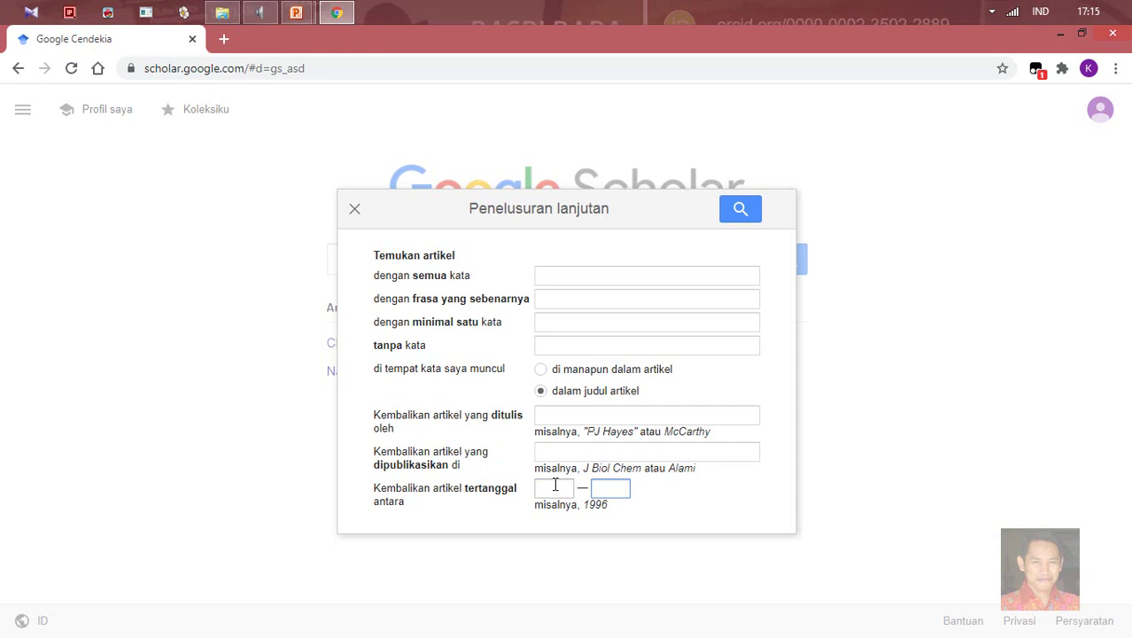
{"action": "left_click", "coordinate": [545, 489]}
{"action": "left_click", "coordinate": [611, 488]}
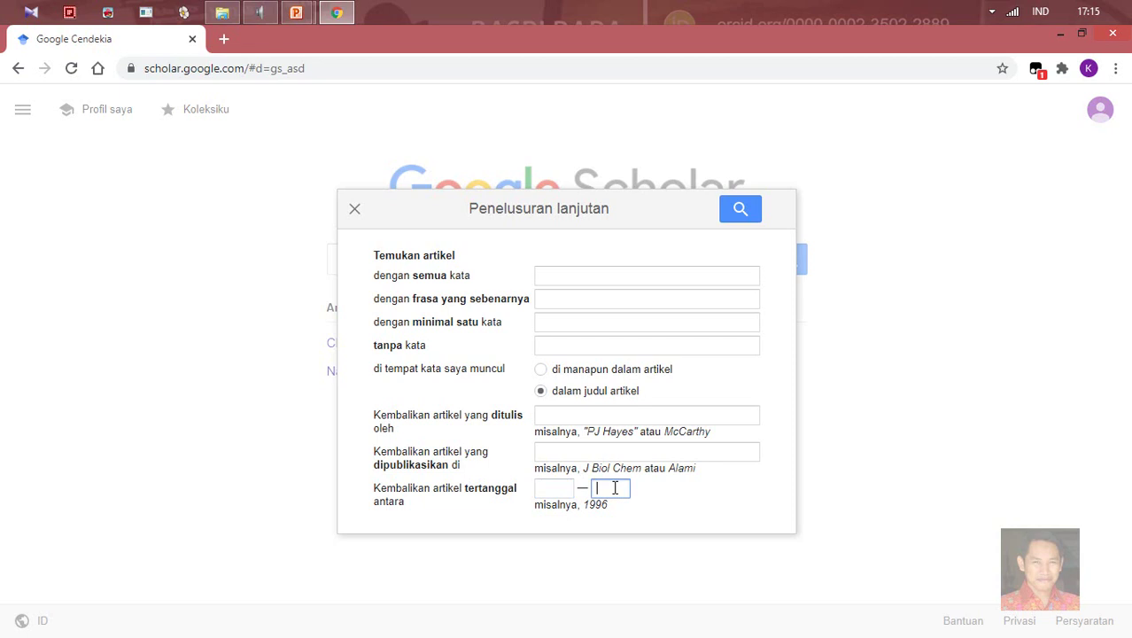
{"action": "left_click", "coordinate": [567, 489]}
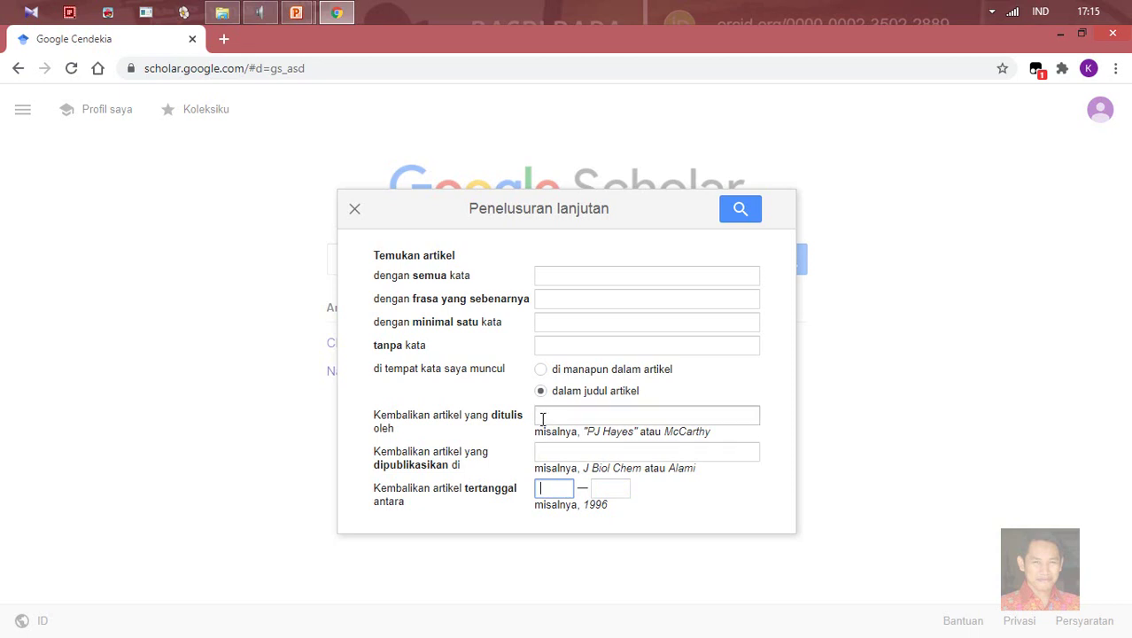
{"action": "left_click", "coordinate": [569, 277]}
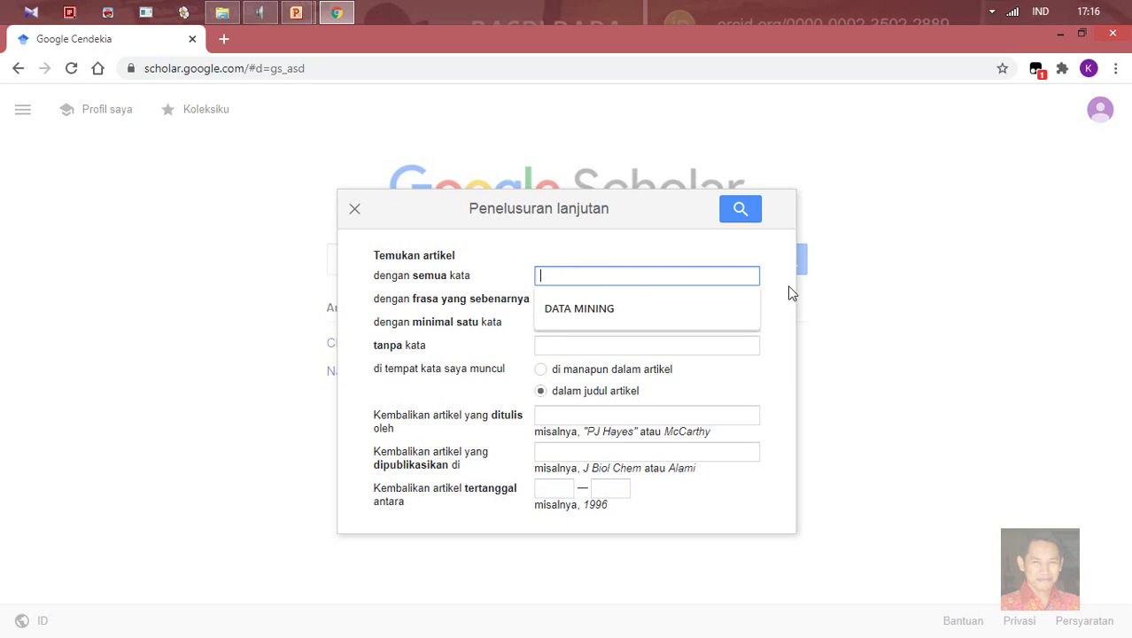
{"action": "left_click", "coordinate": [742, 217]}
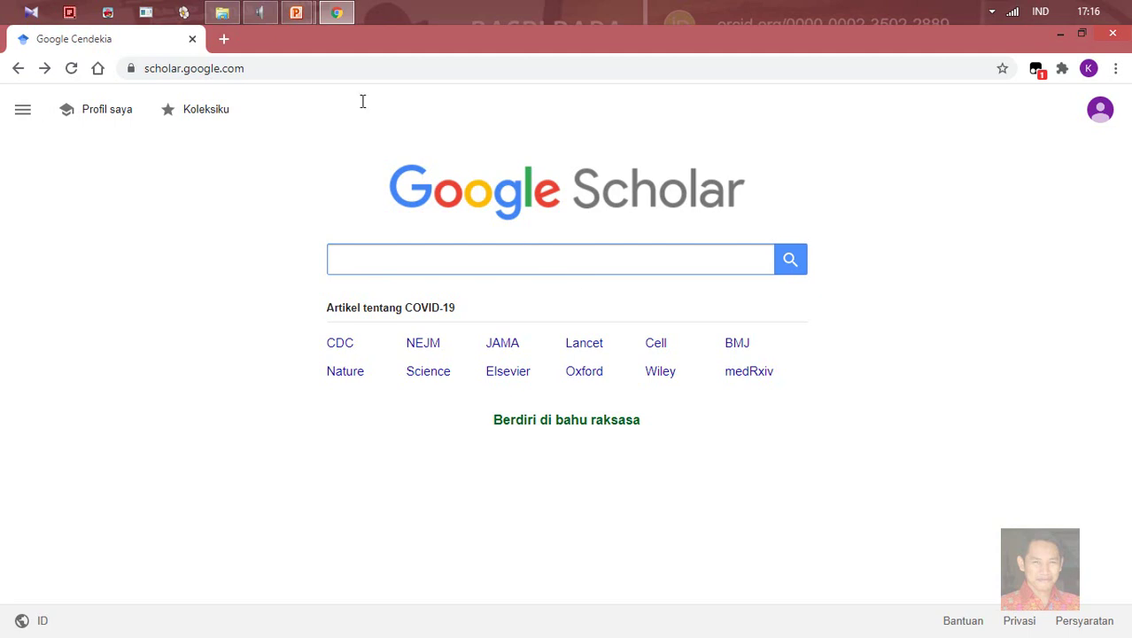
Reopen the advanced search and enter "DATA MINING KECERDASAN BUATAN" as the words that must all occur
{"action": "left_click", "coordinate": [24, 119]}
{"action": "left_click", "coordinate": [72, 312]}
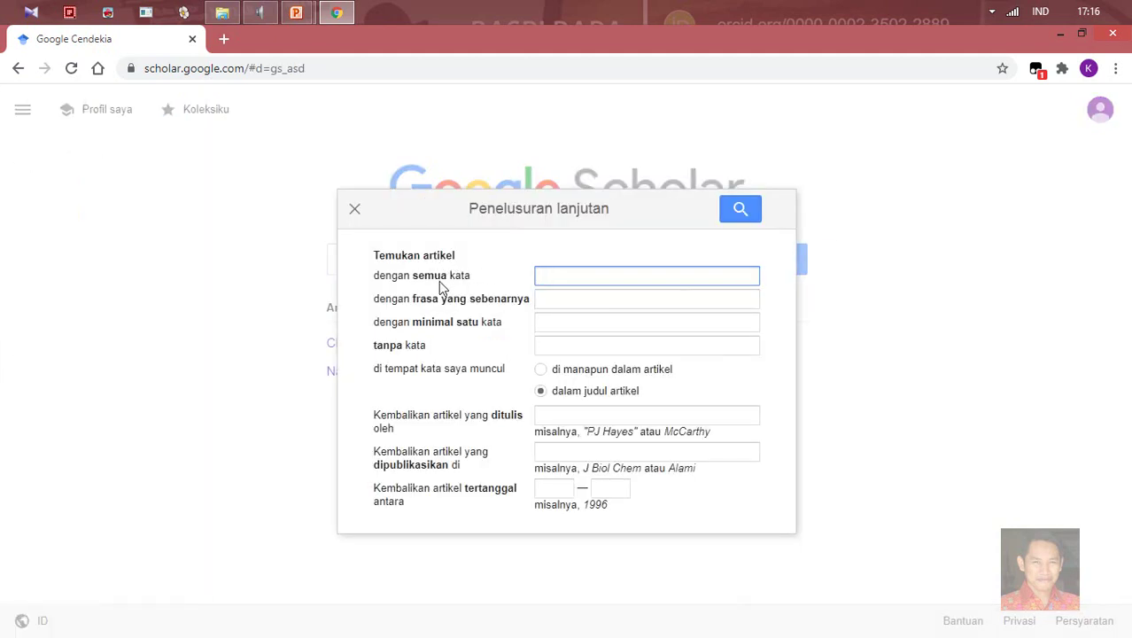
{"action": "left_click", "coordinate": [569, 277]}
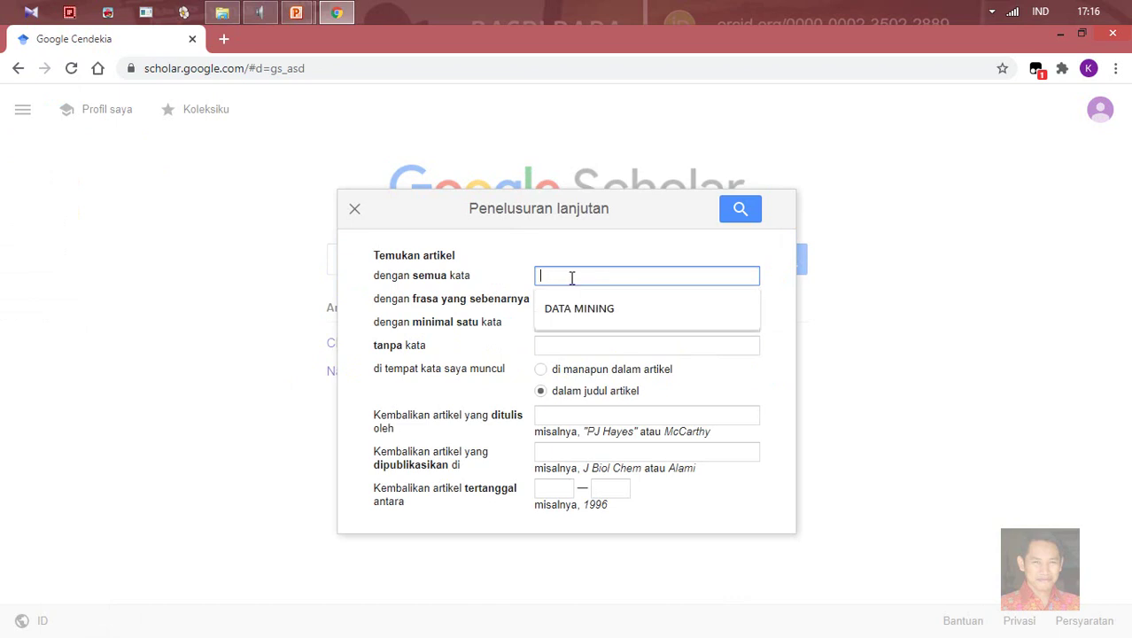
{"action": "left_click", "coordinate": [567, 307]}
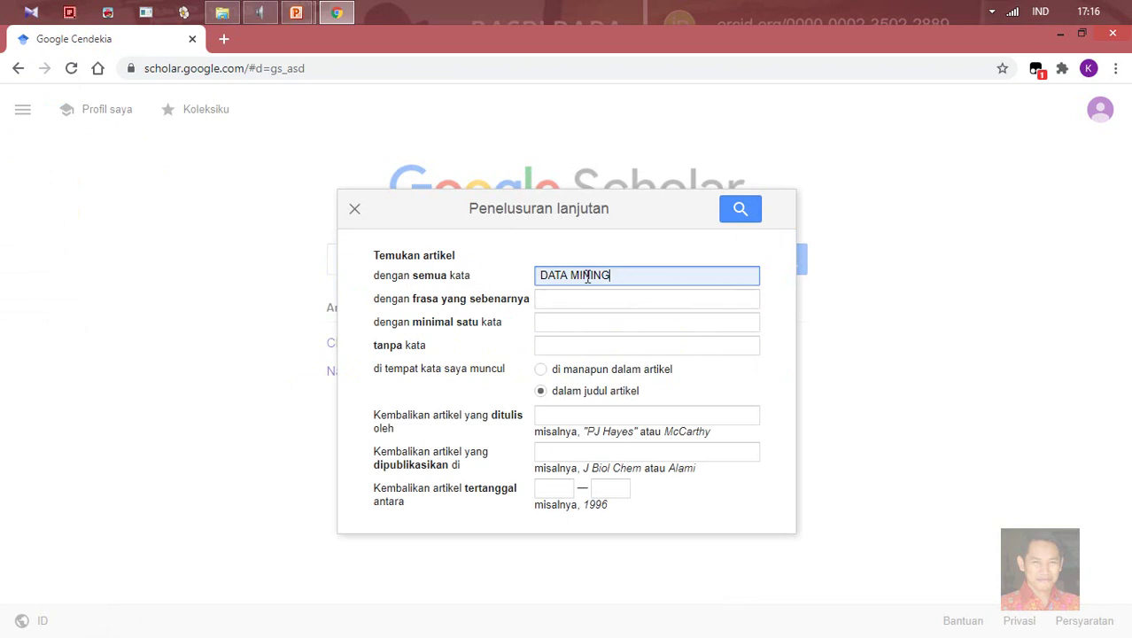
{"action": "left_click_drag", "start_coordinate": [539, 275], "coordinate": [568, 274]}
{"action": "left_click", "coordinate": [570, 277]}
{"action": "left_click_drag", "start_coordinate": [543, 275], "coordinate": [629, 284]}
{"action": "left_click", "coordinate": [632, 283]}
{"action": "type", "text": "KECERDASAN BUATAN"}
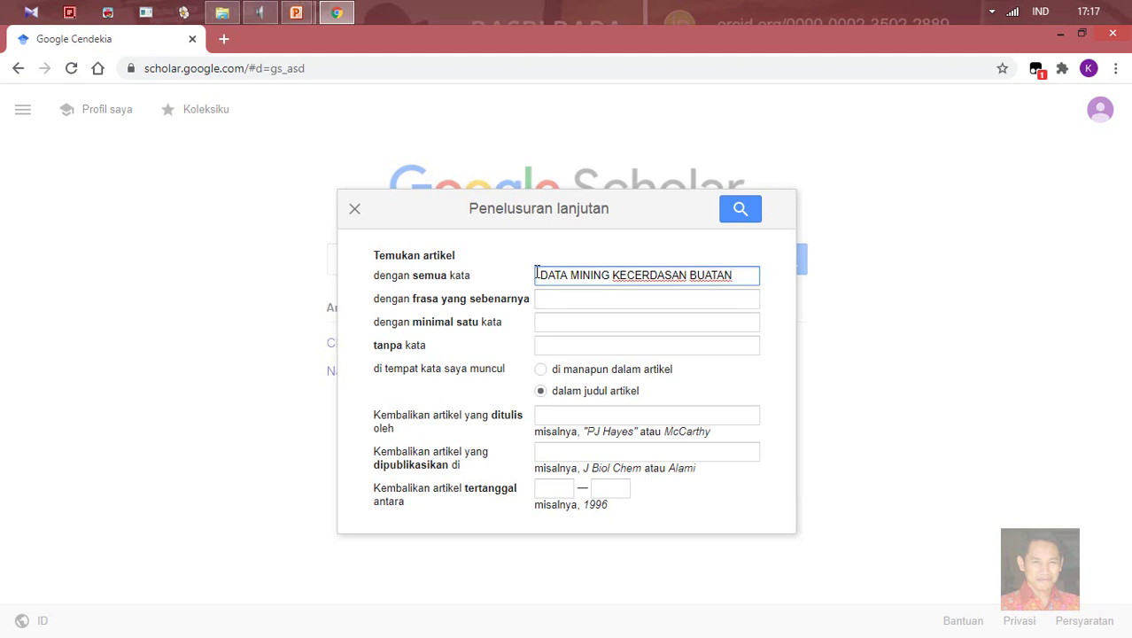
Review the terms DATA MINING and KECERDASAN BUATAN in the all-words field
{"action": "left_click_drag", "start_coordinate": [540, 275], "coordinate": [567, 276]}
{"action": "left_click", "coordinate": [563, 279]}
{"action": "left_click", "coordinate": [547, 279]}
{"action": "left_click", "coordinate": [638, 276]}
{"action": "left_click_drag", "start_coordinate": [613, 276], "coordinate": [725, 276]}
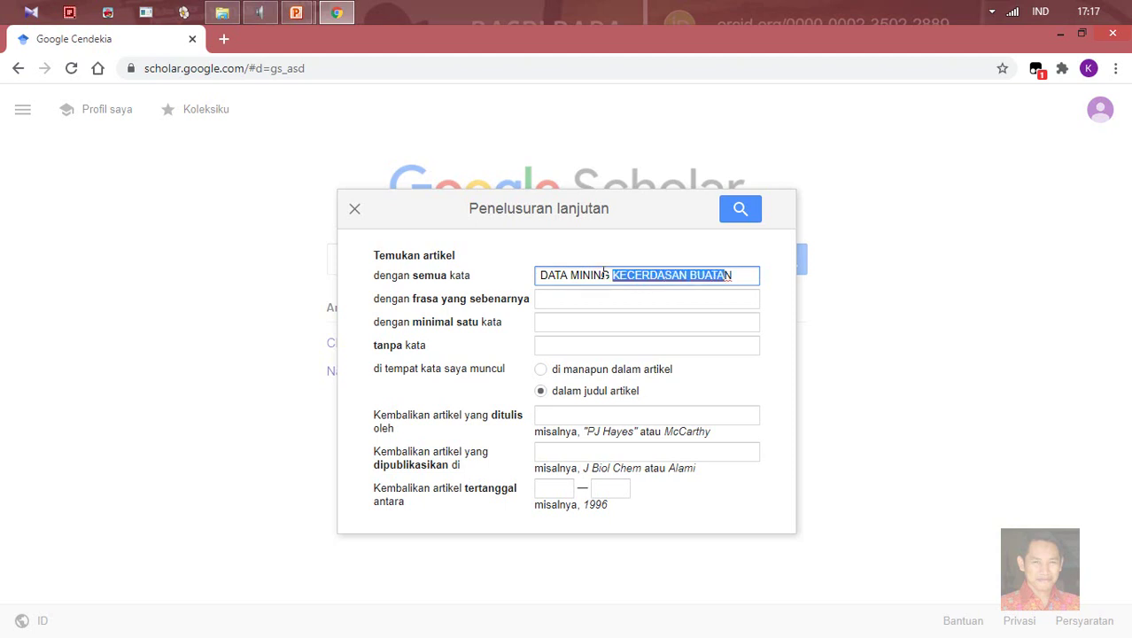
{"action": "left_click", "coordinate": [560, 276]}
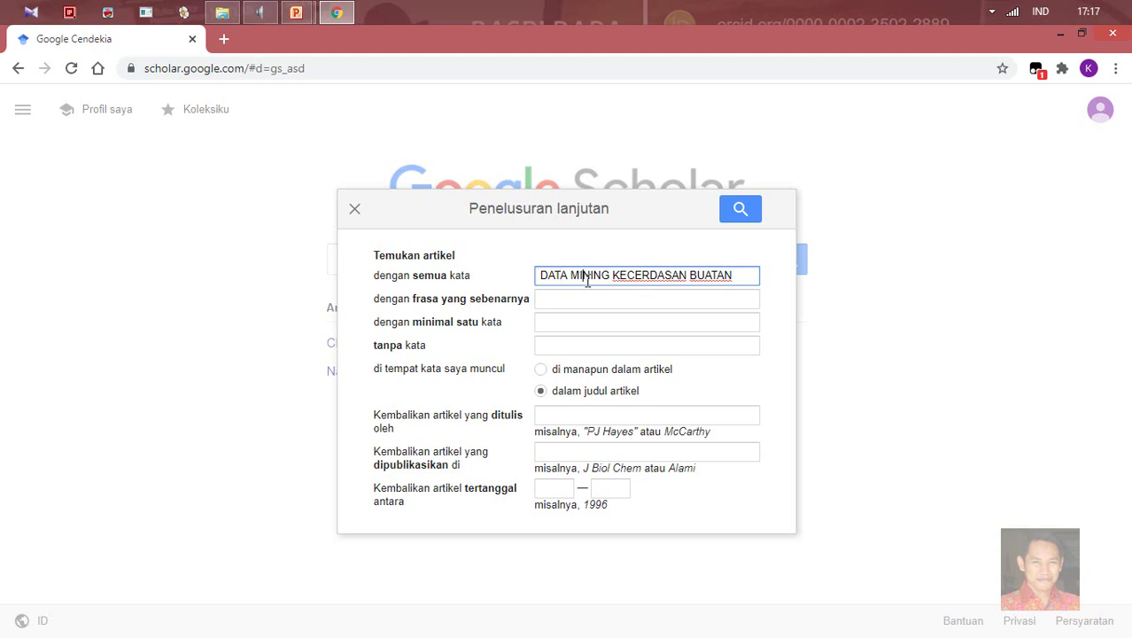
{"action": "left_click", "coordinate": [712, 276]}
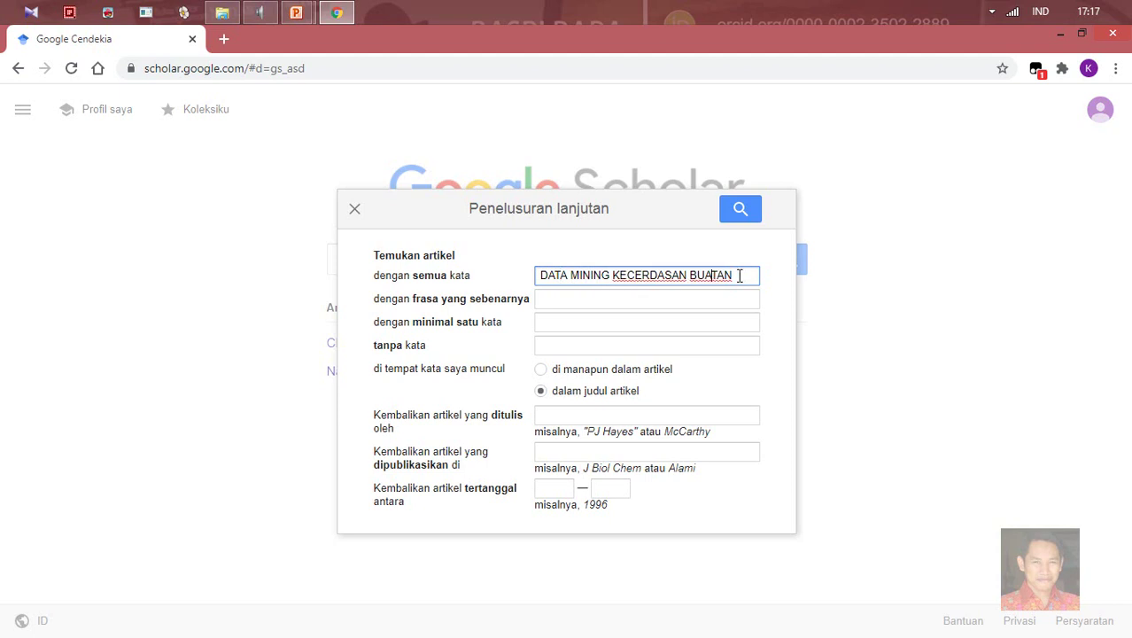
Run the advanced search with the keywords matched anywhere in the article, and highlight the result count
{"action": "left_click", "coordinate": [739, 218]}
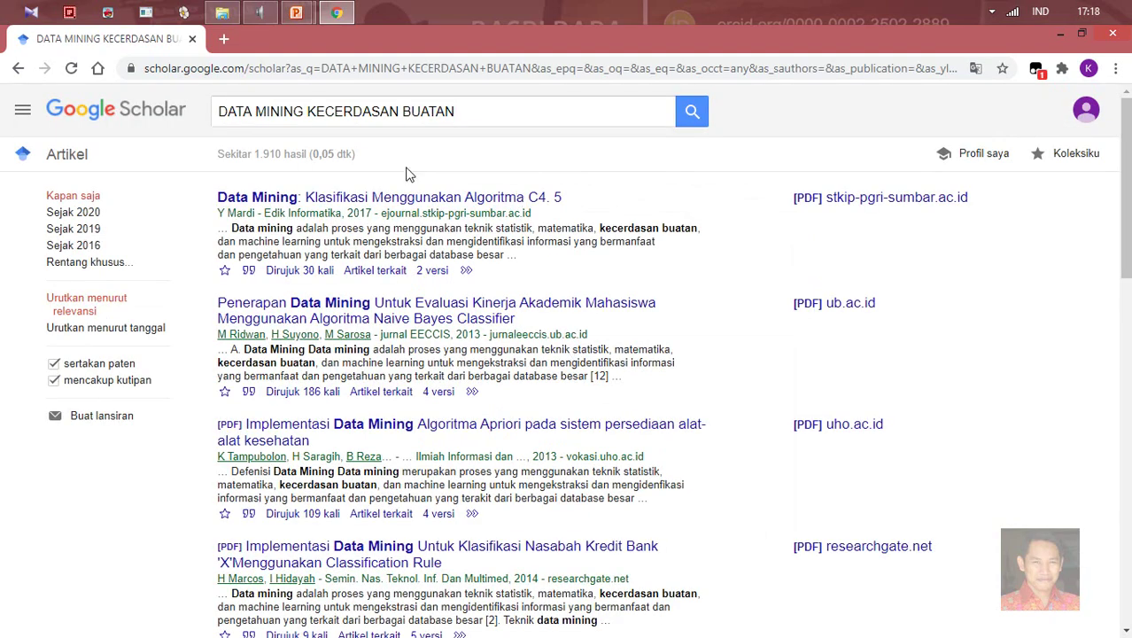
{"action": "left_click_drag", "start_coordinate": [222, 156], "coordinate": [299, 157]}
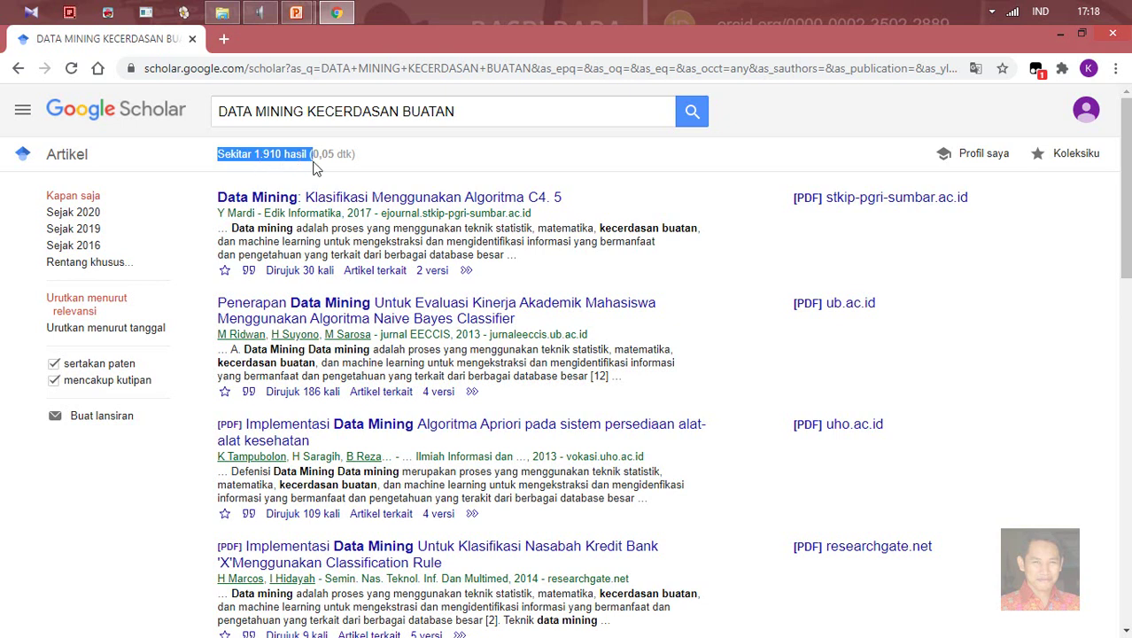
Look through the first page of article results for DATA MINING KECERDASAN BUATAN, down to the related searches
{"action": "scroll", "coordinate": [520, 227], "scroll_direction": "down", "scroll_amount": 1}
{"action": "scroll", "coordinate": [521, 227], "scroll_direction": "up", "scroll_amount": 1}
{"action": "scroll", "coordinate": [449, 268], "scroll_direction": "down", "scroll_amount": 5}
{"action": "scroll", "coordinate": [449, 268], "scroll_direction": "down", "scroll_amount": 4}
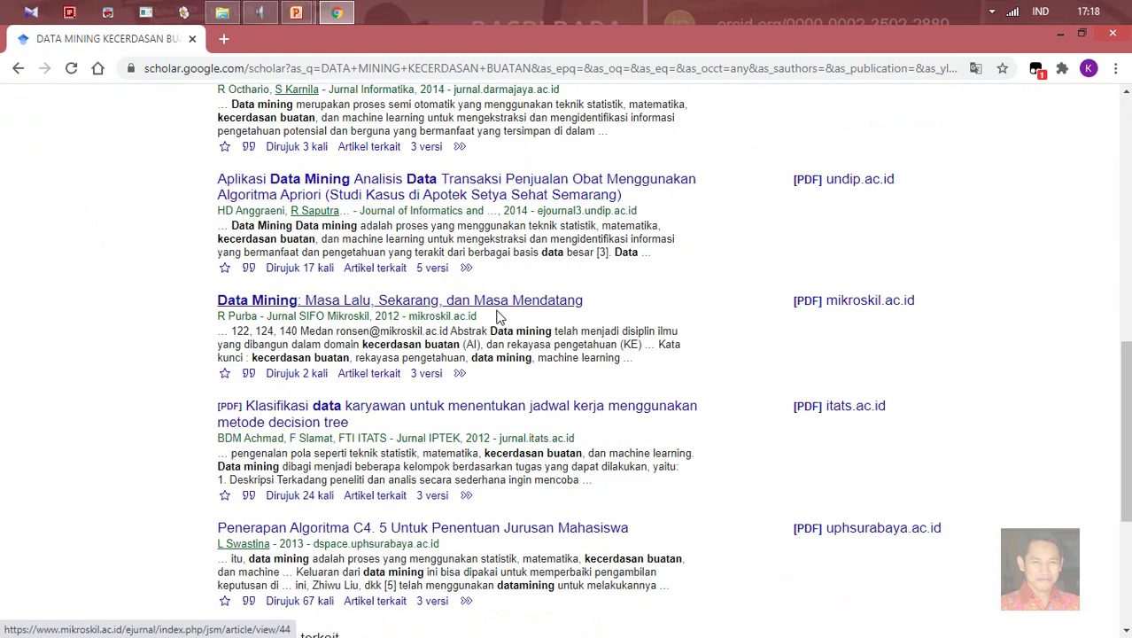
{"action": "scroll", "coordinate": [511, 243], "scroll_direction": "down", "scroll_amount": 2}
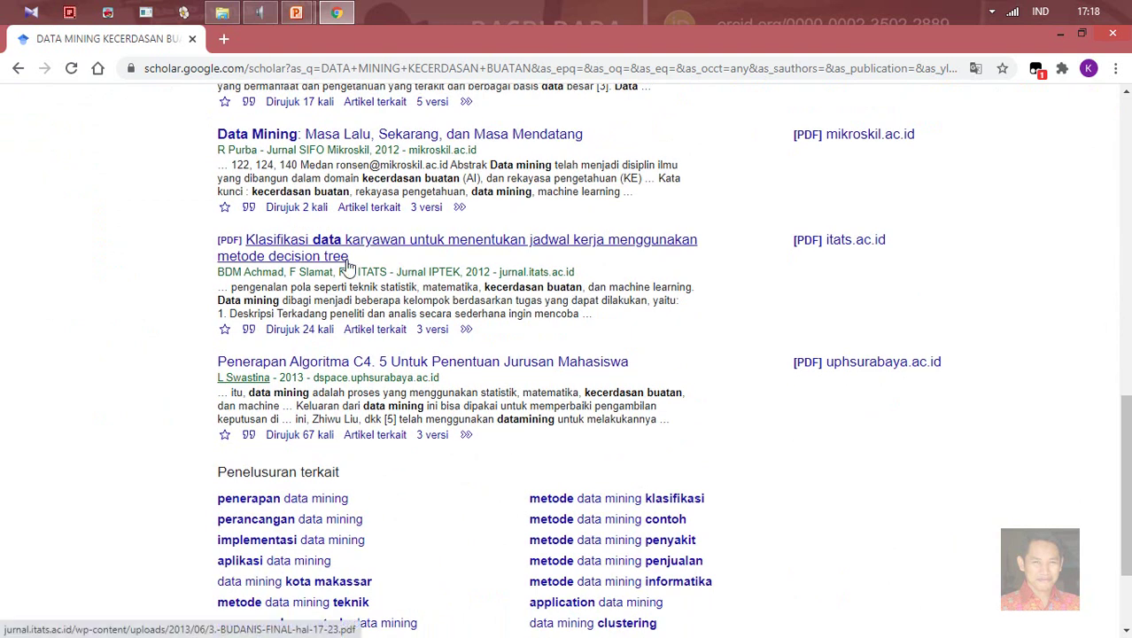
{"action": "scroll", "coordinate": [349, 266], "scroll_direction": "down", "scroll_amount": 1}
{"action": "scroll", "coordinate": [349, 266], "scroll_direction": "up", "scroll_amount": 1}
{"action": "scroll", "coordinate": [470, 328], "scroll_direction": "up", "scroll_amount": 10}
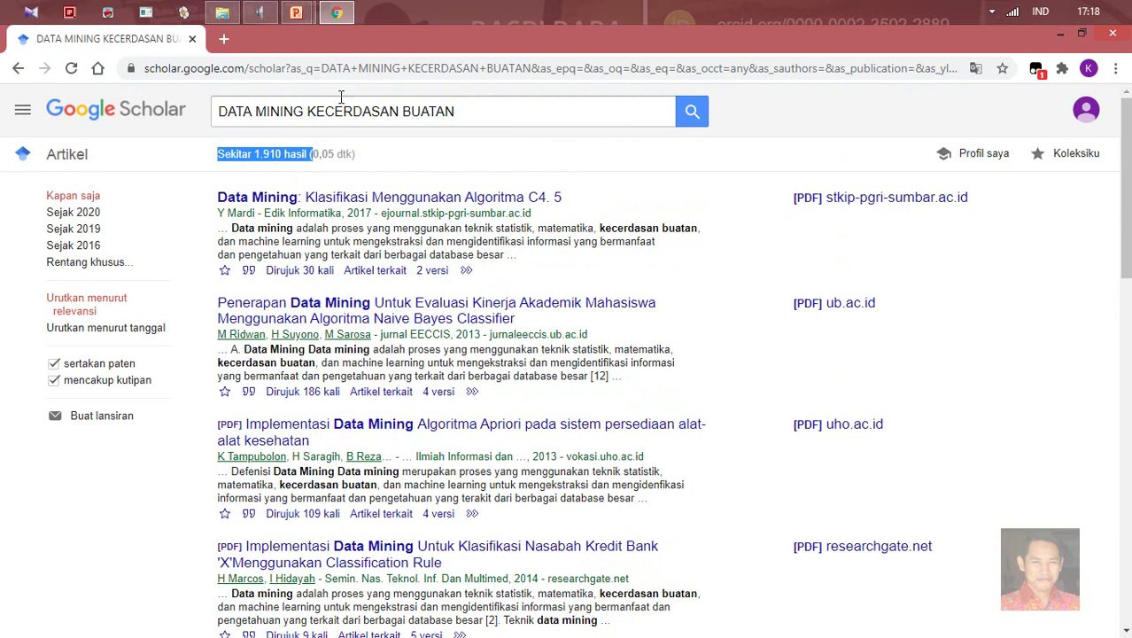
{"action": "left_click", "coordinate": [244, 74]}
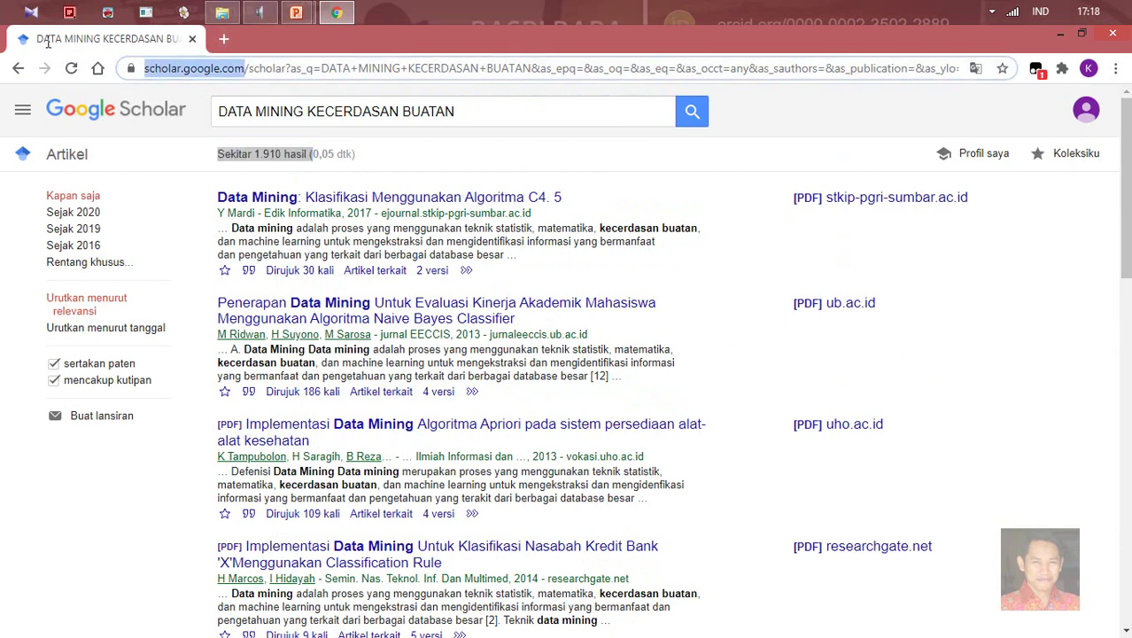
{"action": "left_click", "coordinate": [223, 39]}
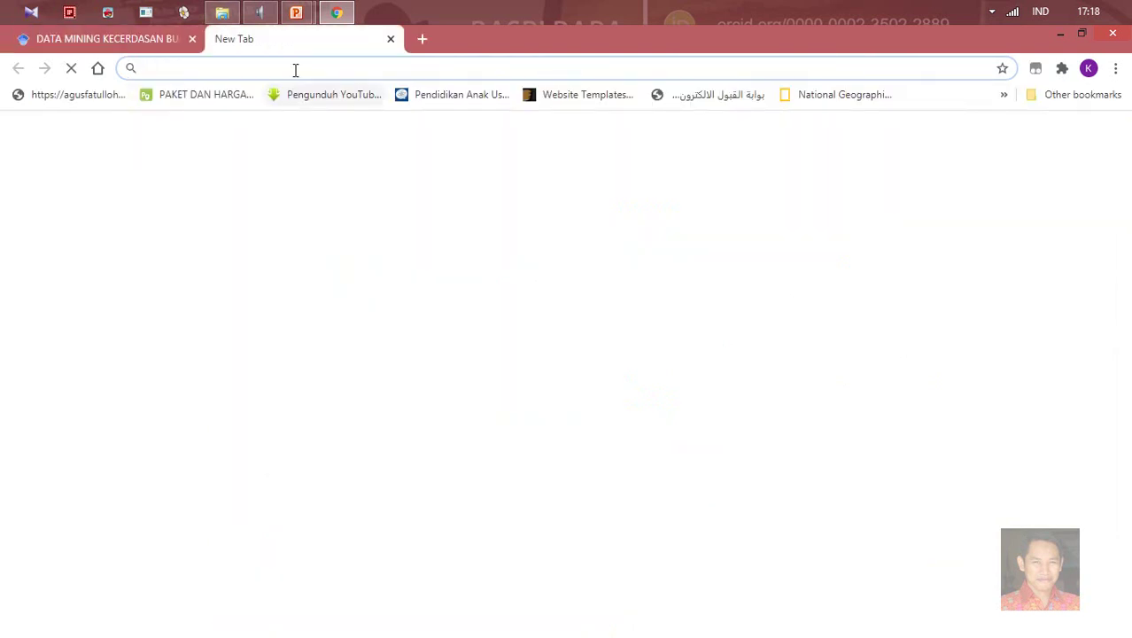
{"action": "type", "text": "https://scholar.google.com/"}
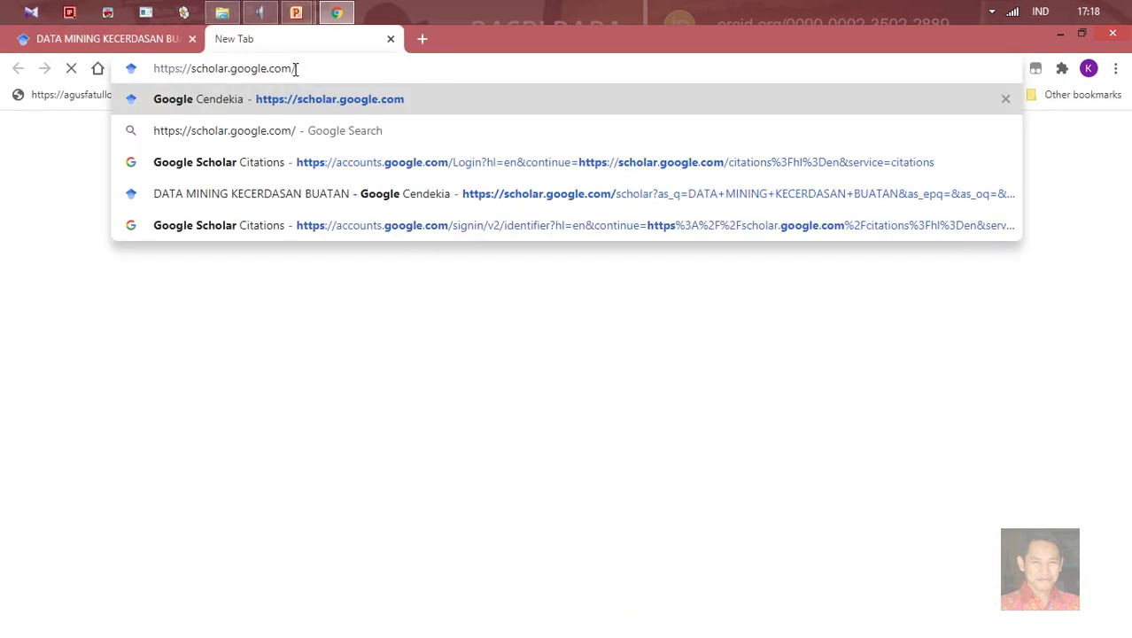
{"action": "key", "text": "Return"}
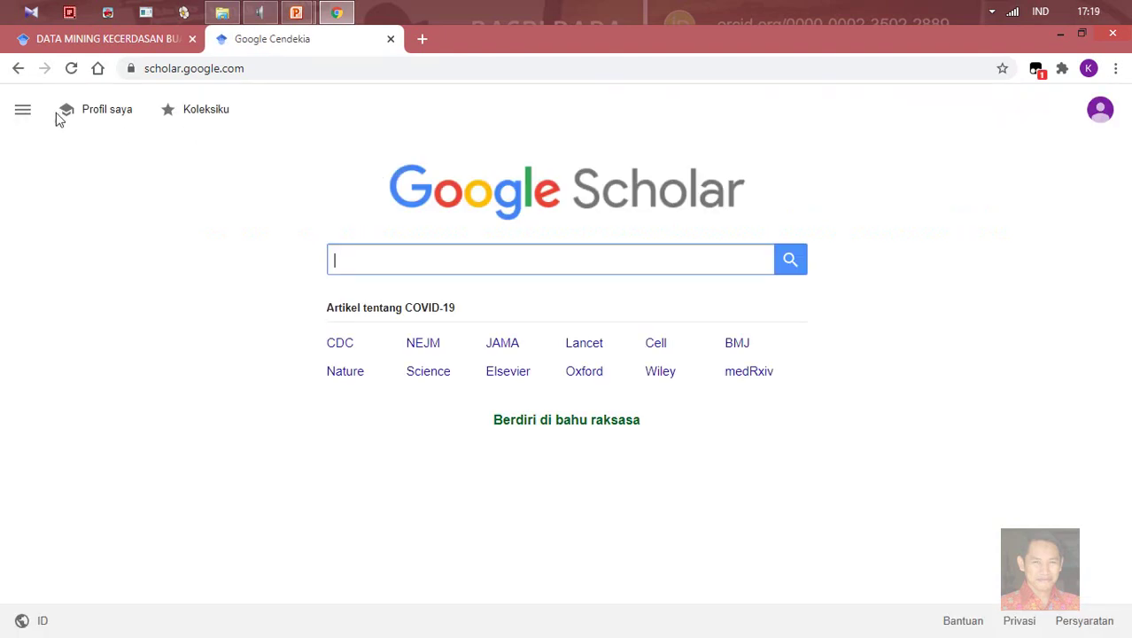
Copy the query DATA MINING KECERDASAN BUATAN from the existing results and return to the empty Google Scholar home page
{"action": "left_click", "coordinate": [101, 40]}
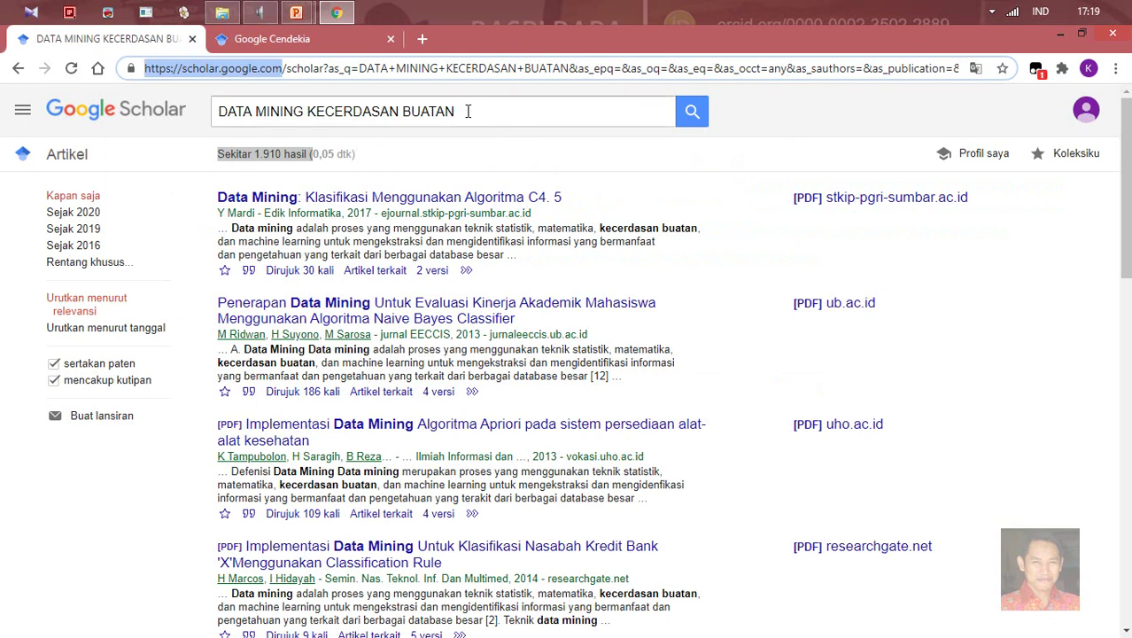
{"action": "left_click_drag", "start_coordinate": [468, 111], "coordinate": [219, 110]}
{"action": "right_click", "coordinate": [266, 110]}
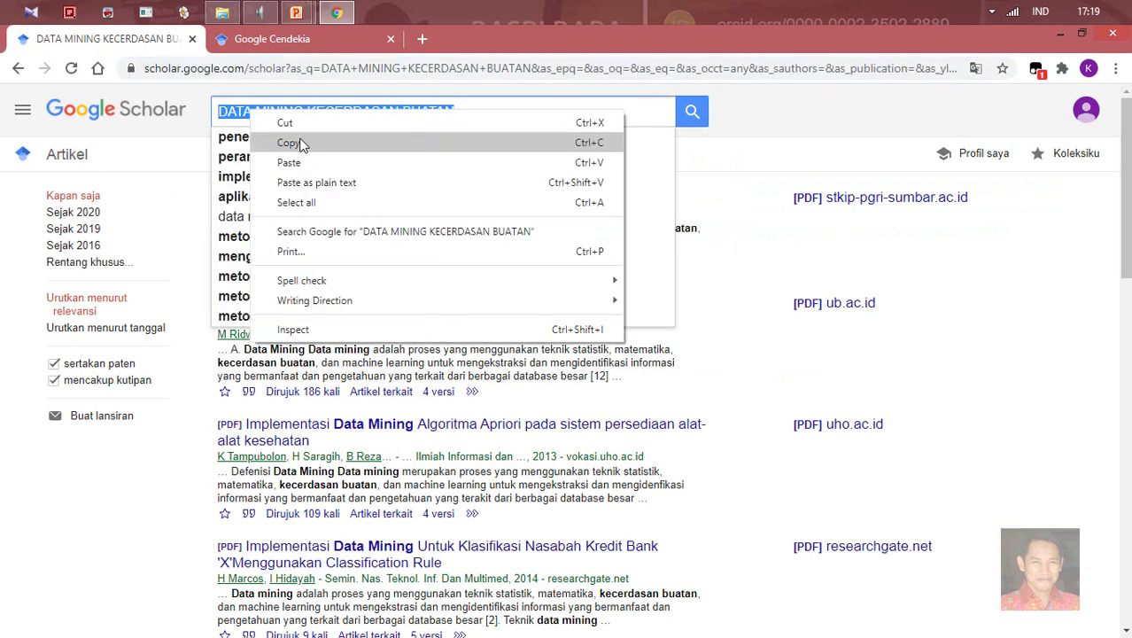
{"action": "left_click", "coordinate": [297, 148]}
{"action": "left_click", "coordinate": [271, 39]}
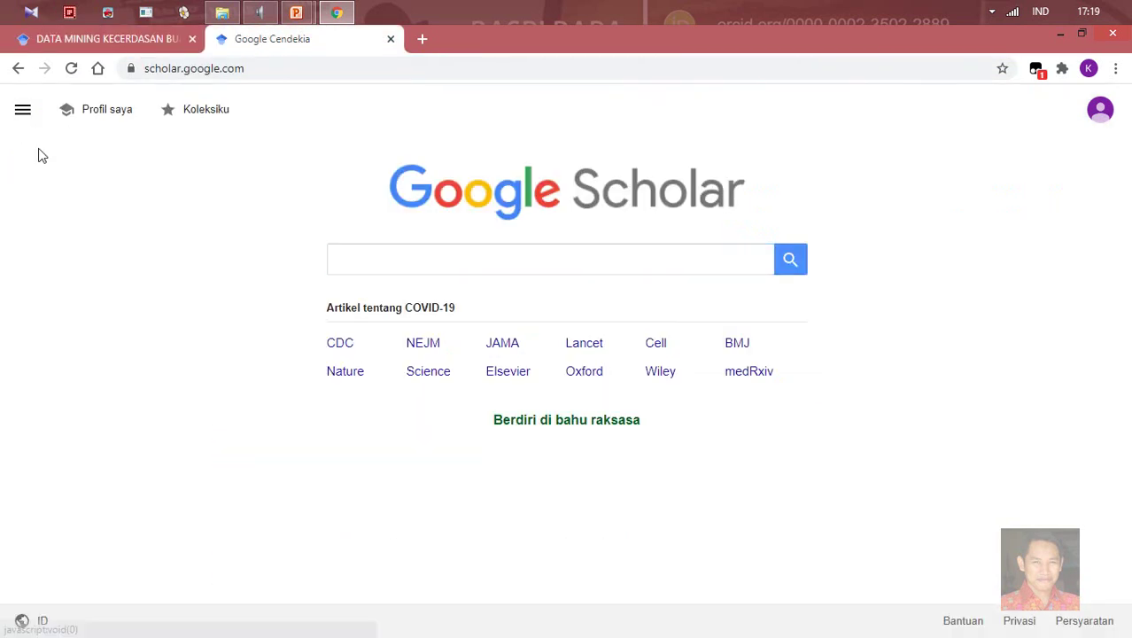
Open the advanced search and enter DATA MINING KECERDASAN BUATAN as both the exact phrase and the words that must all occur
{"action": "left_click", "coordinate": [22, 109]}
{"action": "left_click", "coordinate": [108, 312]}
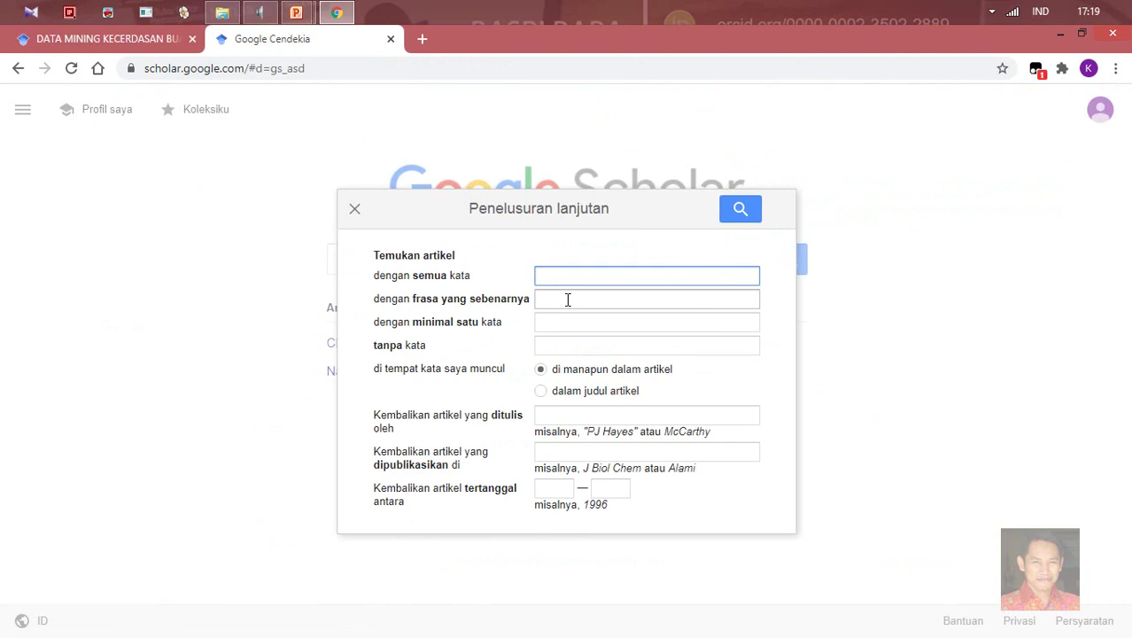
{"action": "left_click", "coordinate": [567, 299]}
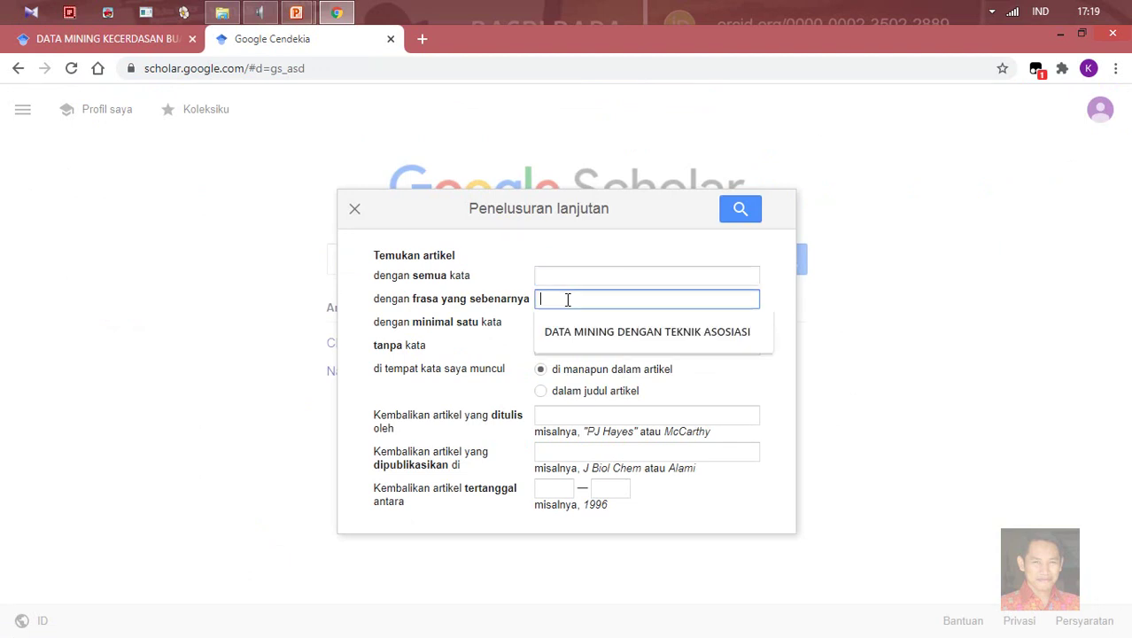
{"action": "key", "text": "ctrl+v"}
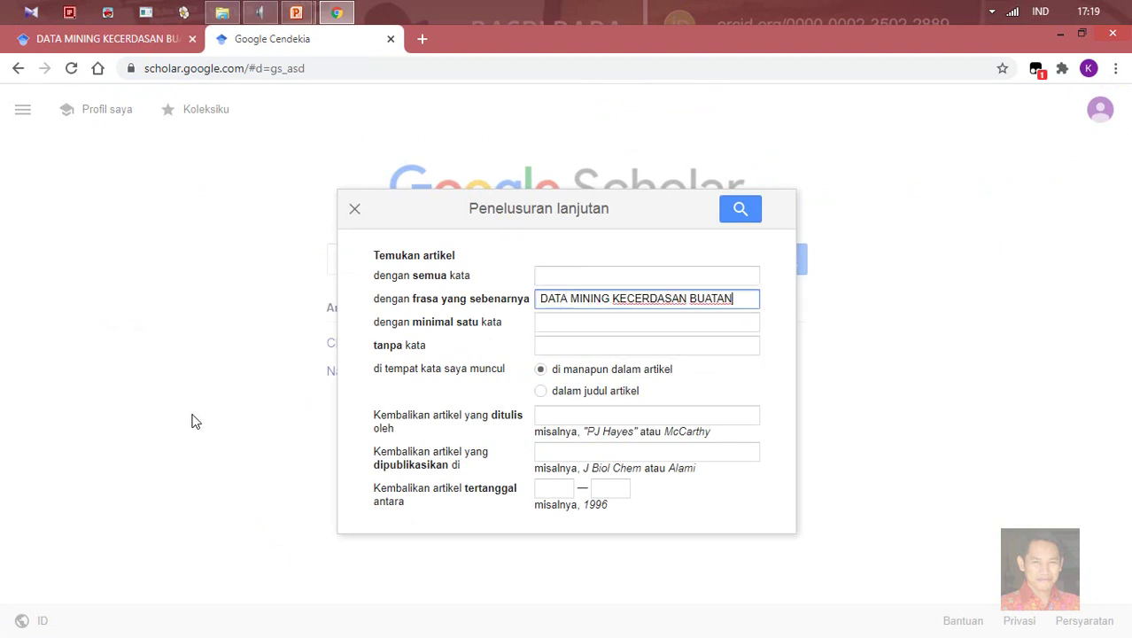
{"action": "left_click", "coordinate": [604, 272]}
{"action": "key", "text": "ctrl+v"}
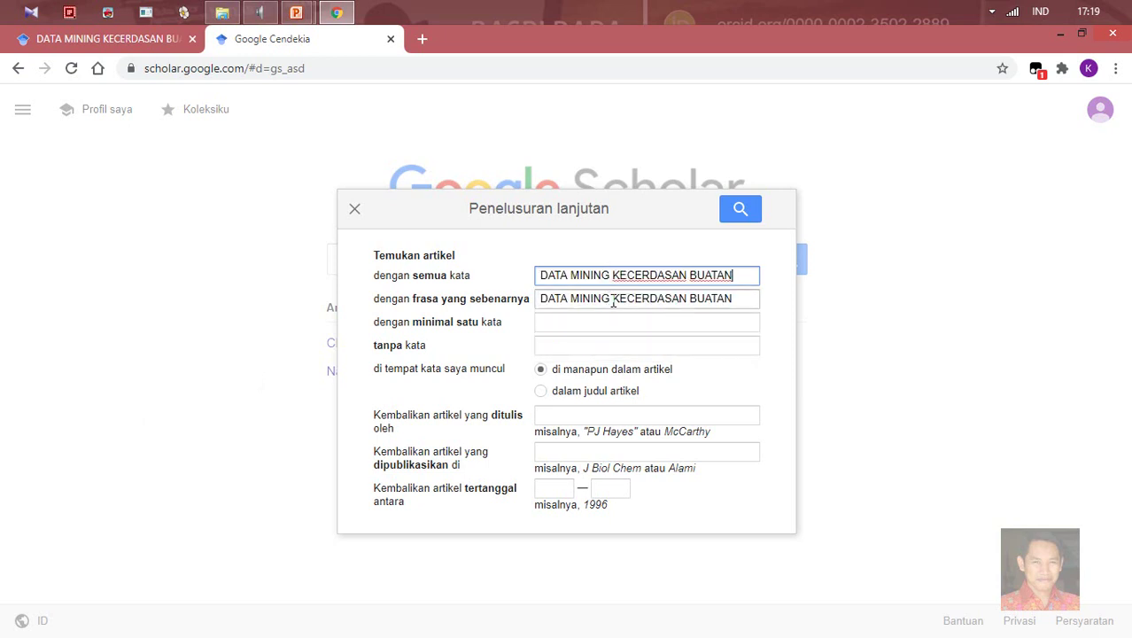
Shorten the exact phrase to DATA MINING
{"action": "left_click_drag", "start_coordinate": [612, 301], "coordinate": [756, 306]}
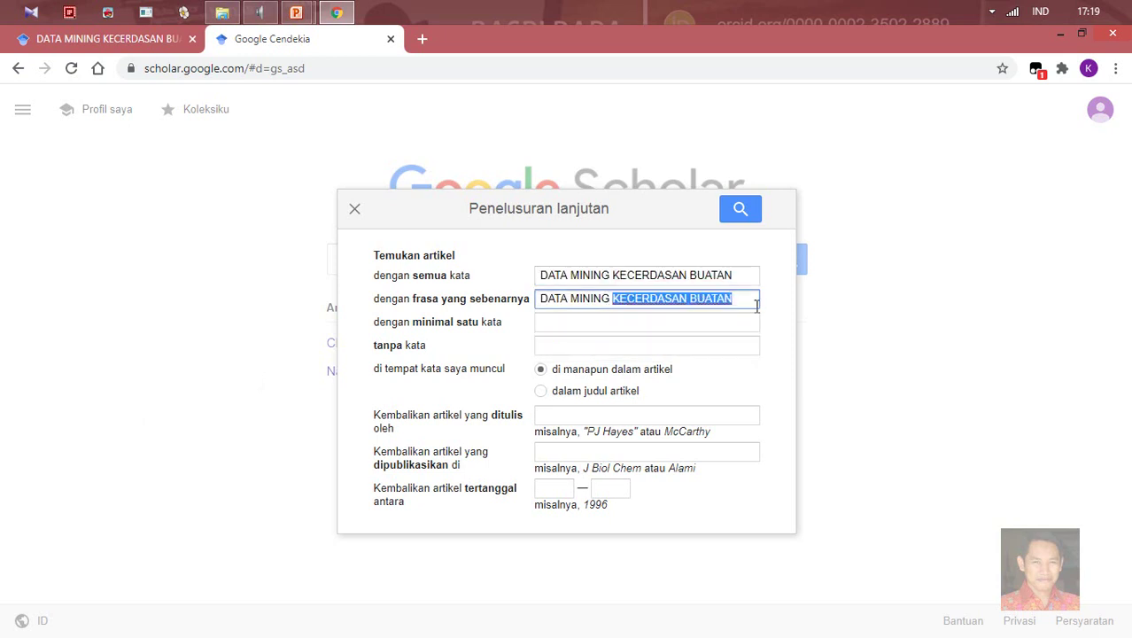
{"action": "key", "text": "BackSpace"}
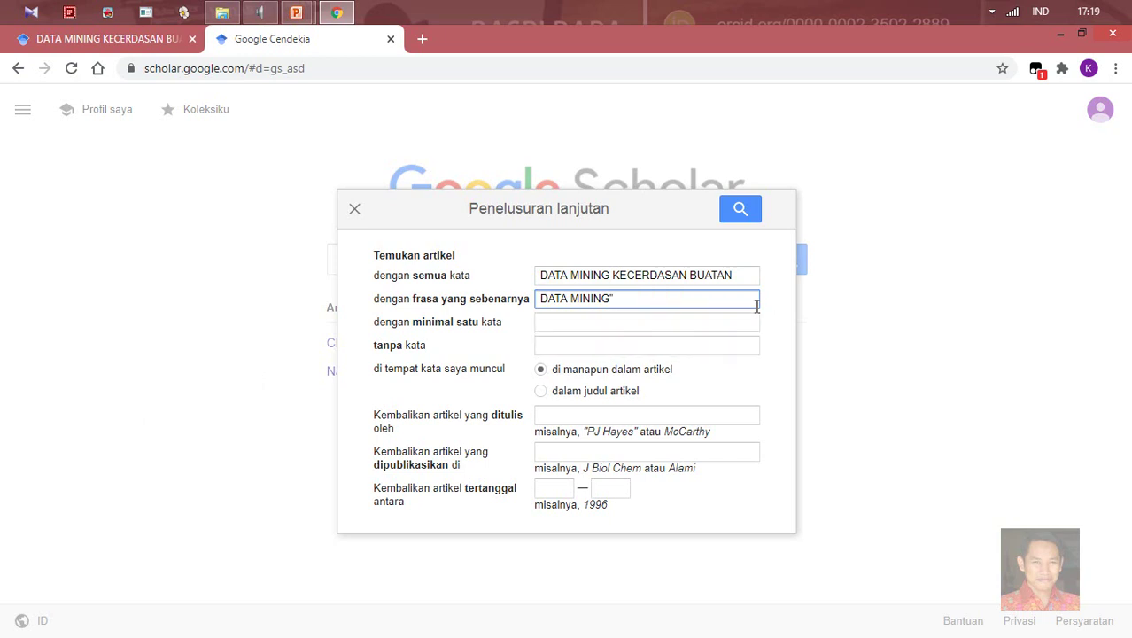
{"action": "key", "text": "BackSpace"}
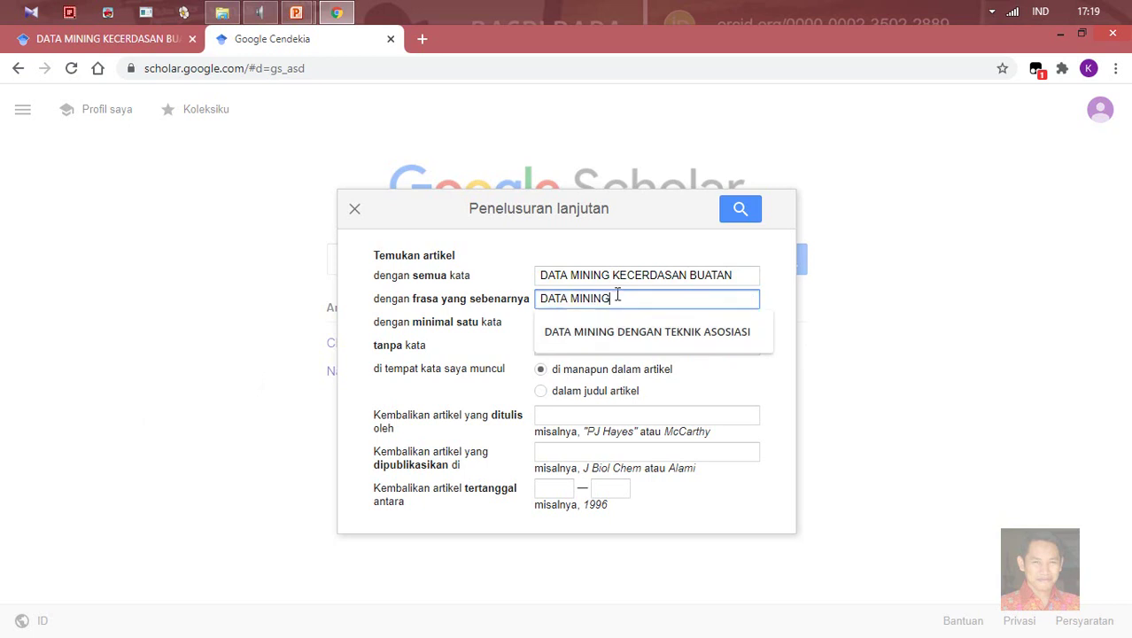
{"action": "left_click", "coordinate": [789, 319]}
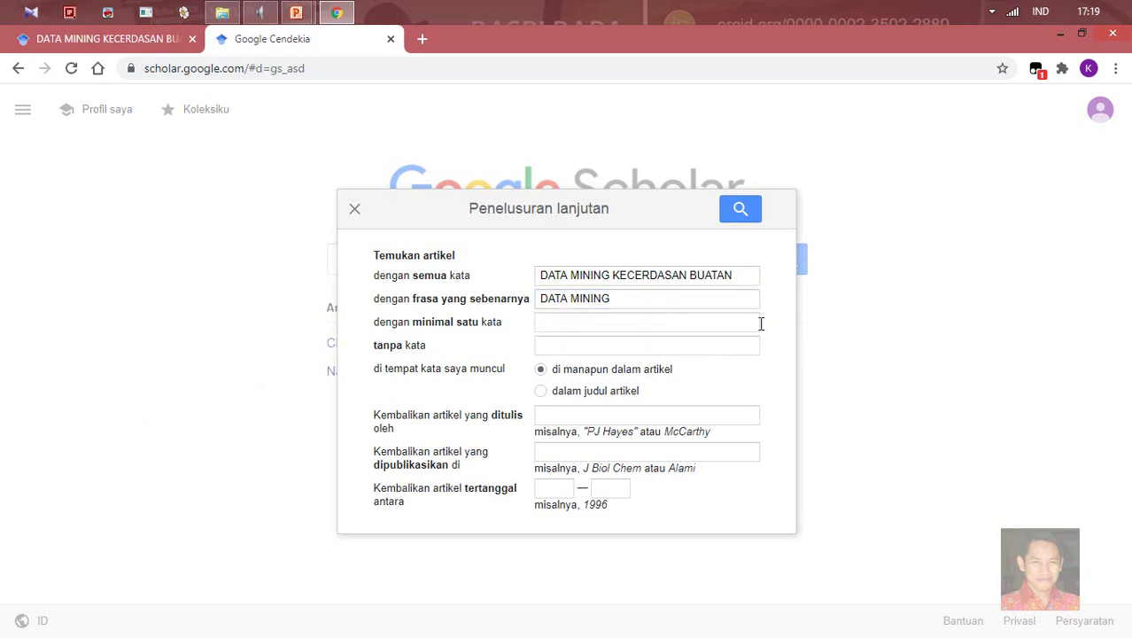
Review the all-words terms and replace the exact phrase with TEKNIK ASOSIASI
{"action": "left_click", "coordinate": [642, 303]}
{"action": "left_click_drag", "start_coordinate": [646, 303], "coordinate": [710, 284]}
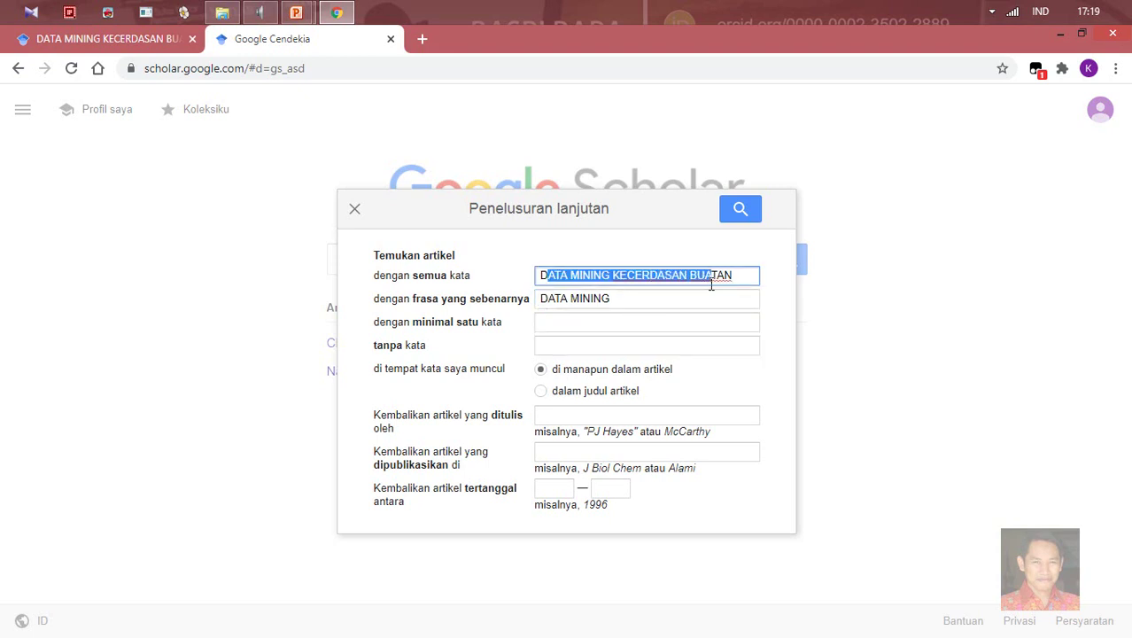
{"action": "left_click", "coordinate": [639, 298]}
{"action": "left_click_drag", "start_coordinate": [612, 300], "coordinate": [498, 302]}
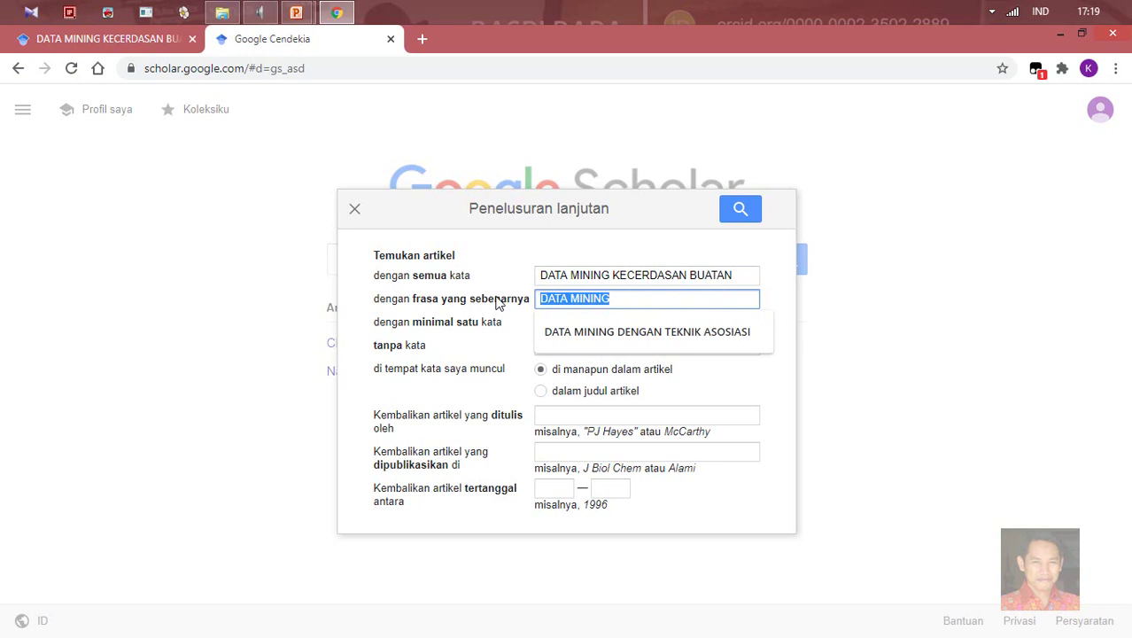
{"action": "type", "text": "TEKNIK ASOSIASI"}
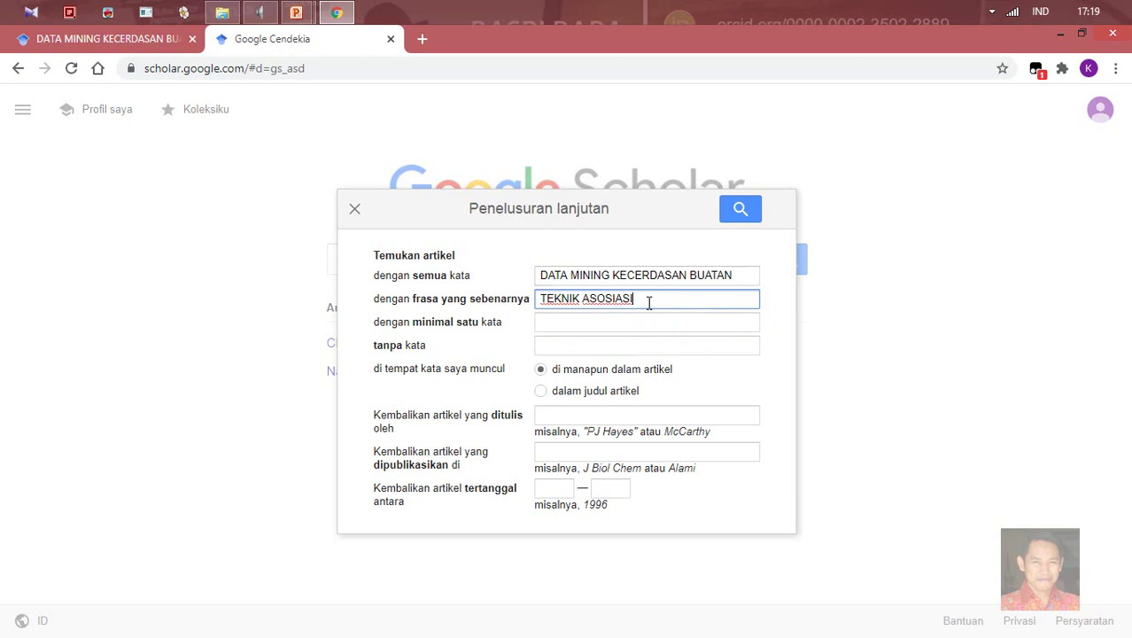
Check the all-words terms against the exact phrase TEKNIK ASOSIASI, and run the advanced search
{"action": "left_click_drag", "start_coordinate": [541, 298], "coordinate": [657, 301]}
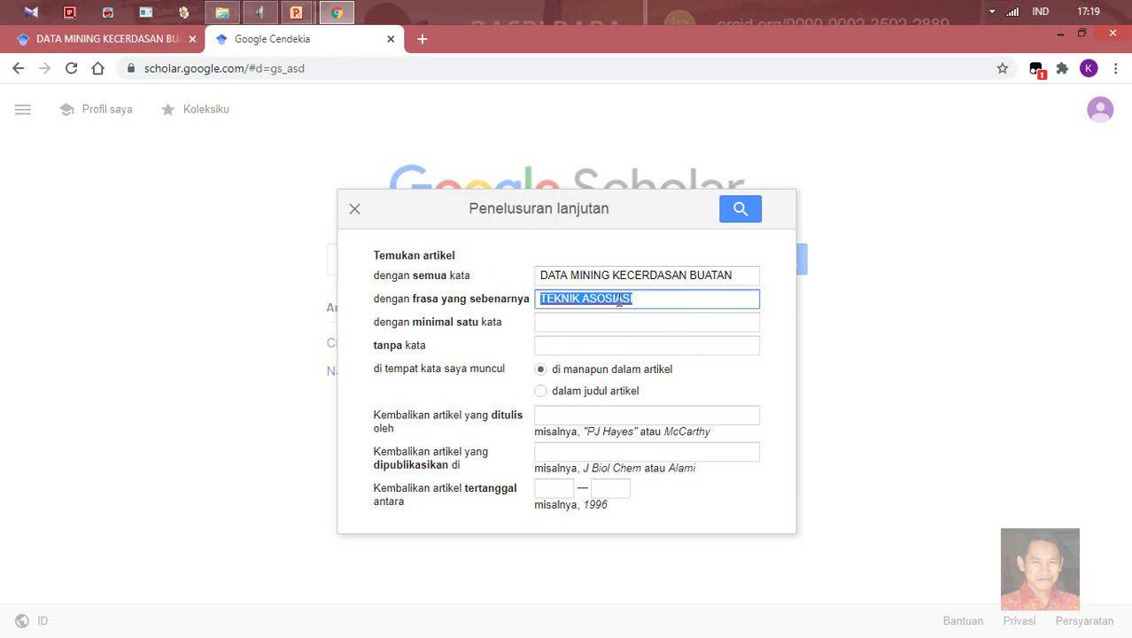
{"action": "left_click", "coordinate": [554, 298]}
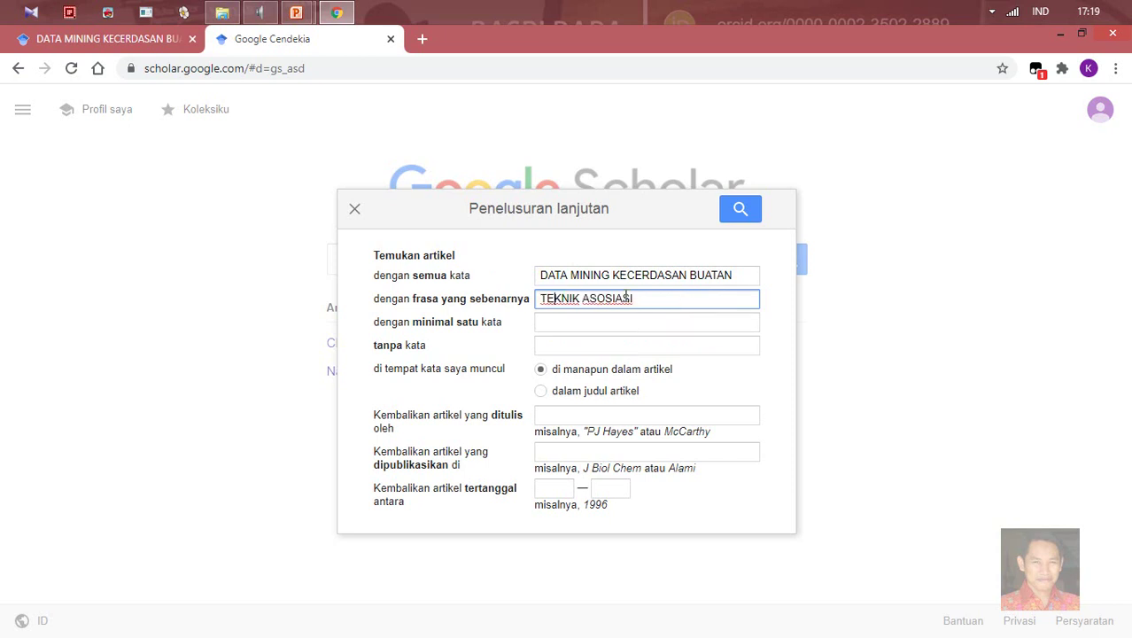
{"action": "left_click_drag", "start_coordinate": [556, 271], "coordinate": [722, 292]}
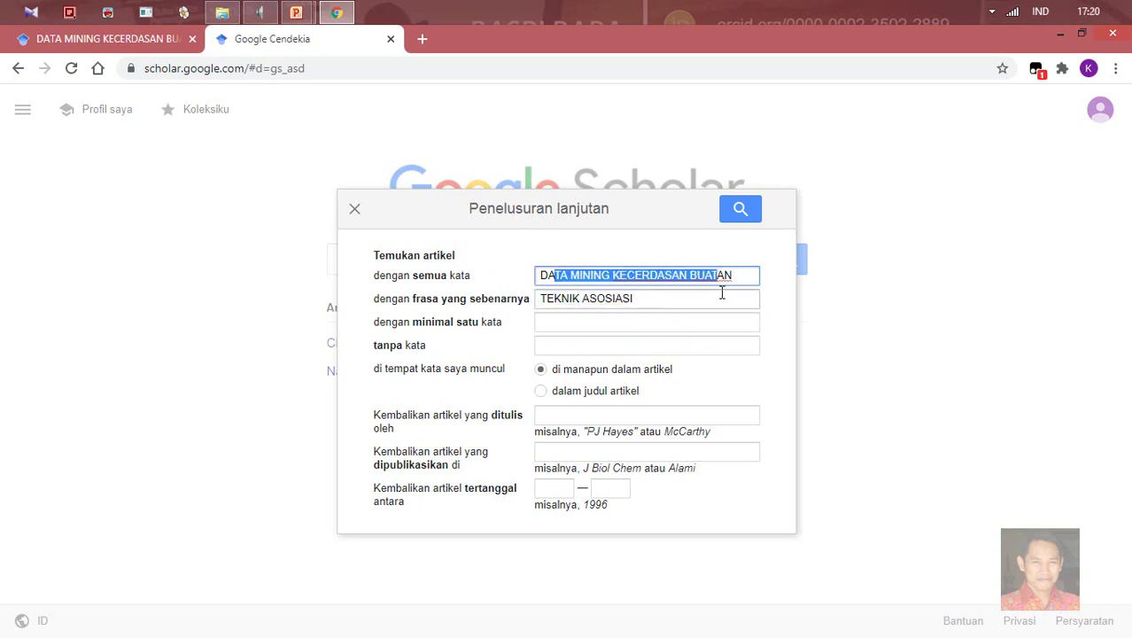
{"action": "left_click_drag", "start_coordinate": [550, 303], "coordinate": [645, 316]}
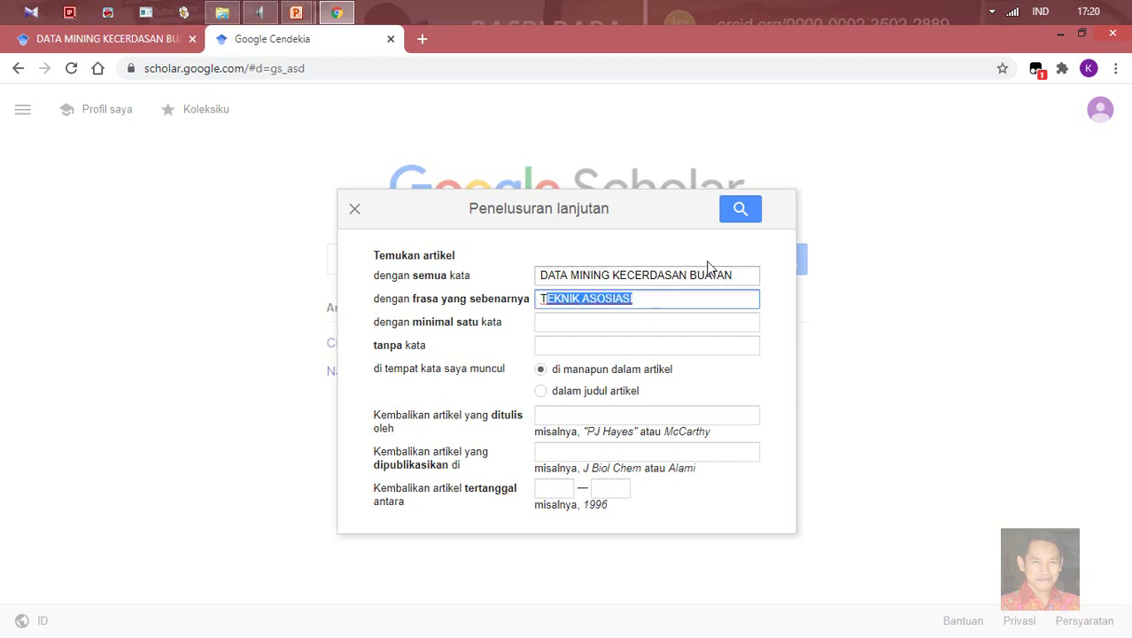
{"action": "left_click", "coordinate": [739, 214]}
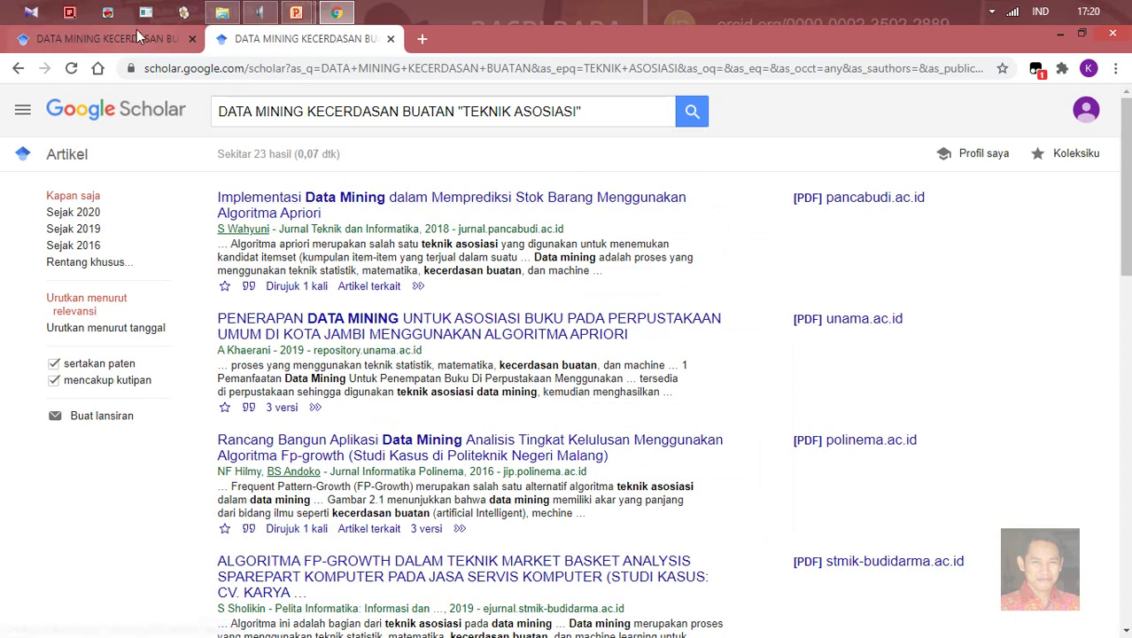
Compare the queries and result counts of the search without the exact phrase and the one with "TEKNIK ASOSIASI"
{"action": "left_click", "coordinate": [133, 40]}
{"action": "left_click", "coordinate": [510, 111]}
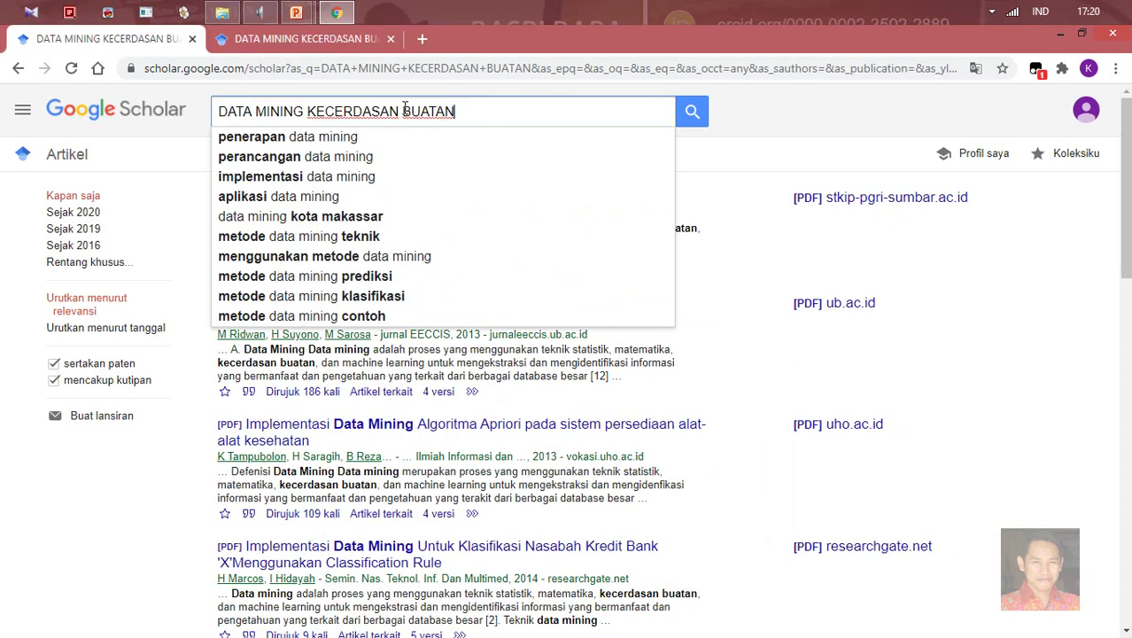
{"action": "left_click_drag", "start_coordinate": [229, 111], "coordinate": [495, 111]}
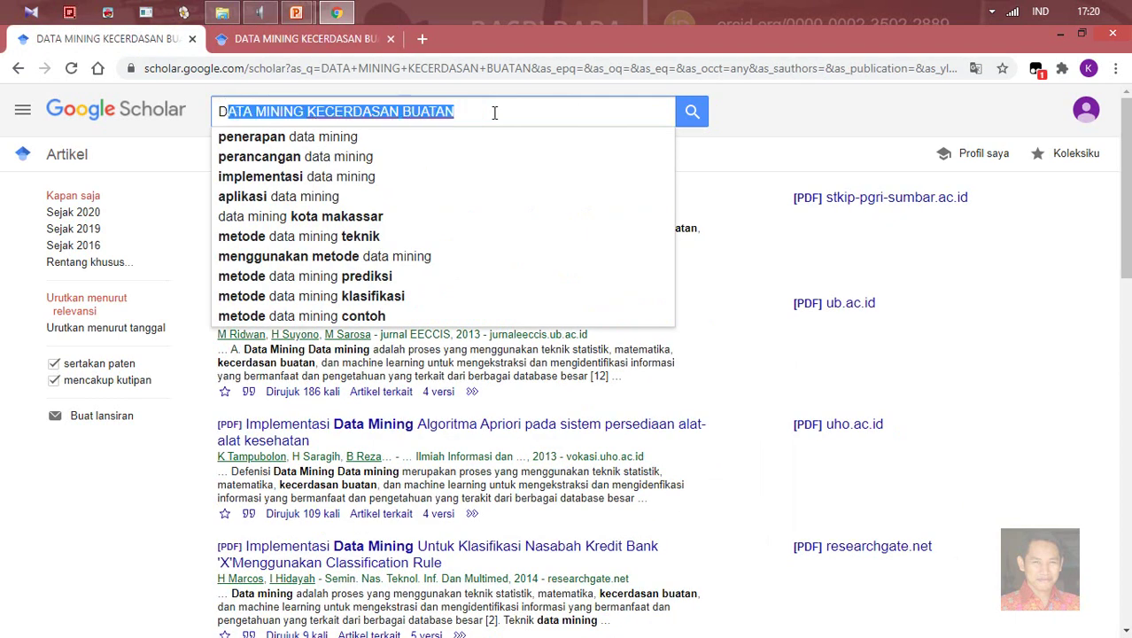
{"action": "left_click", "coordinate": [974, 299]}
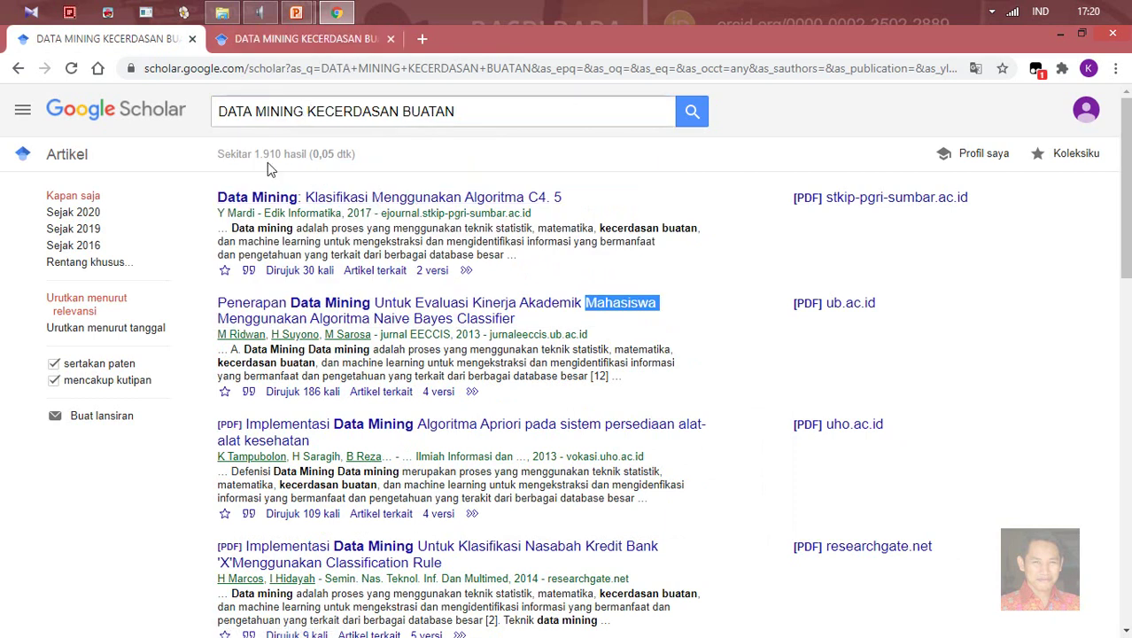
{"action": "left_click", "coordinate": [301, 34]}
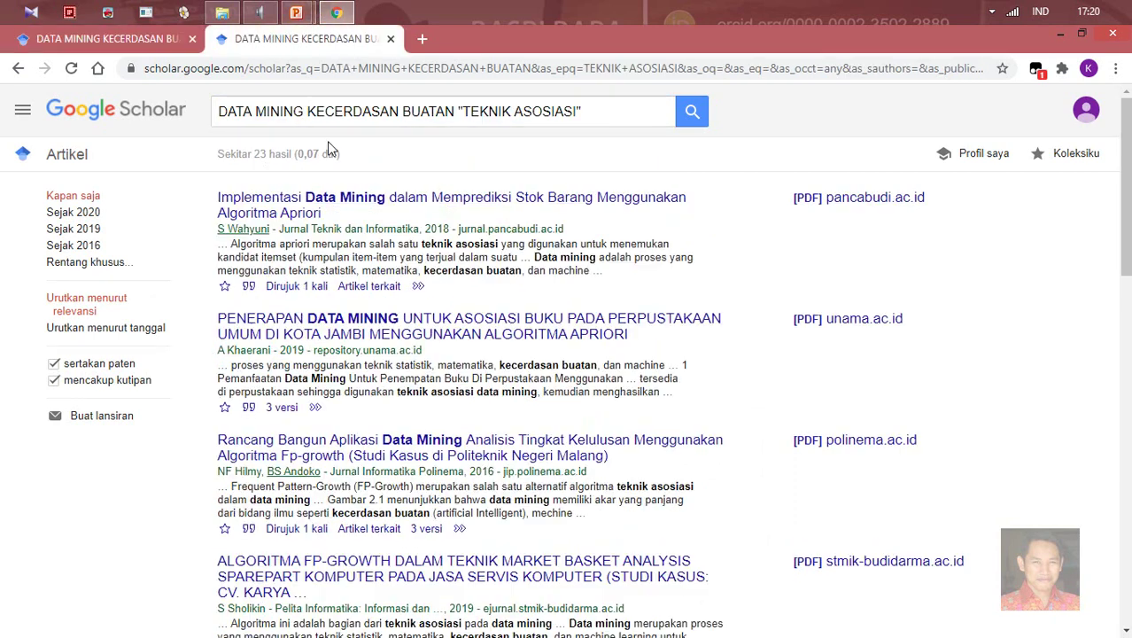
{"action": "left_click", "coordinate": [138, 43]}
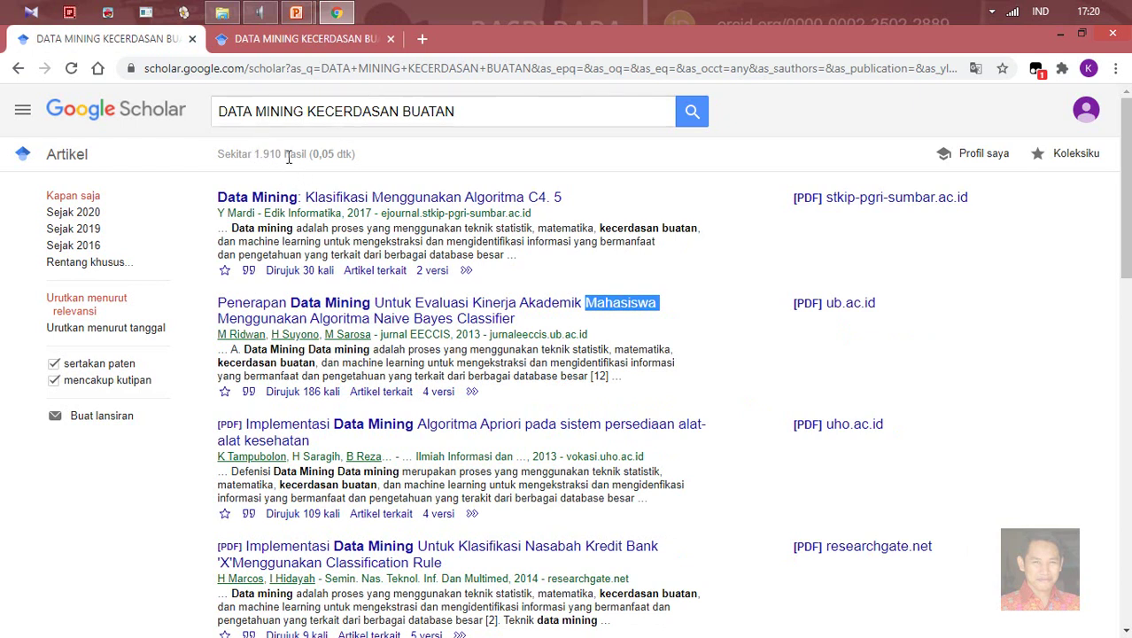
{"action": "left_click", "coordinate": [296, 38]}
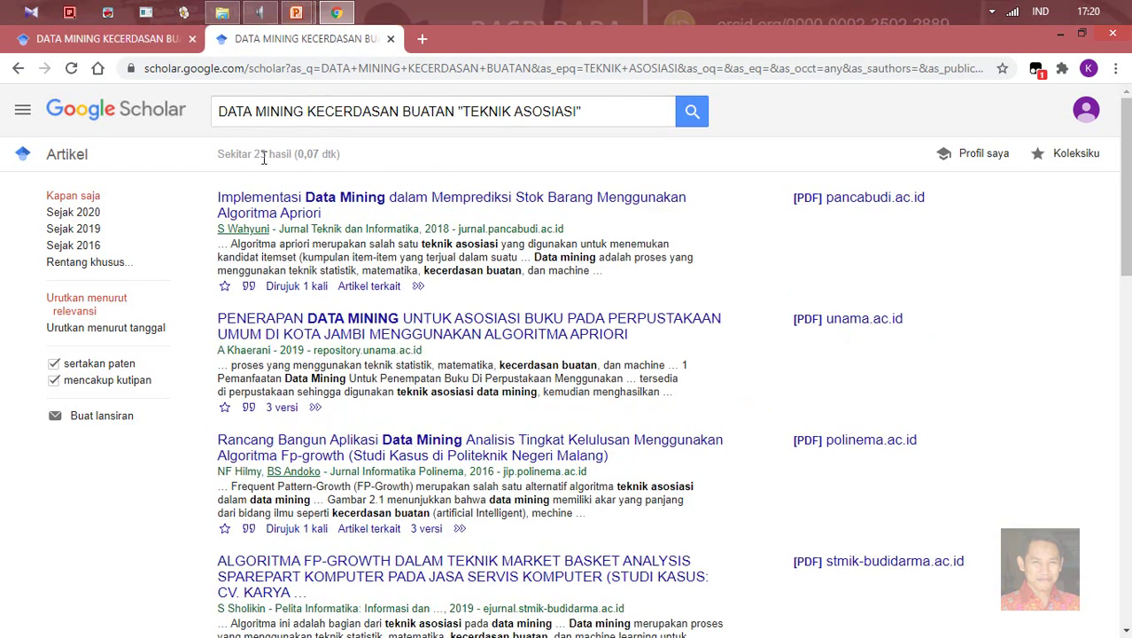
{"action": "left_click_drag", "start_coordinate": [256, 157], "coordinate": [272, 157]}
{"action": "left_click", "coordinate": [613, 116]}
{"action": "left_click", "coordinate": [802, 117]}
Review the exact phrase TEKNIK ASOSIASI in the advanced search form and return to the results
{"action": "left_click", "coordinate": [23, 112]}
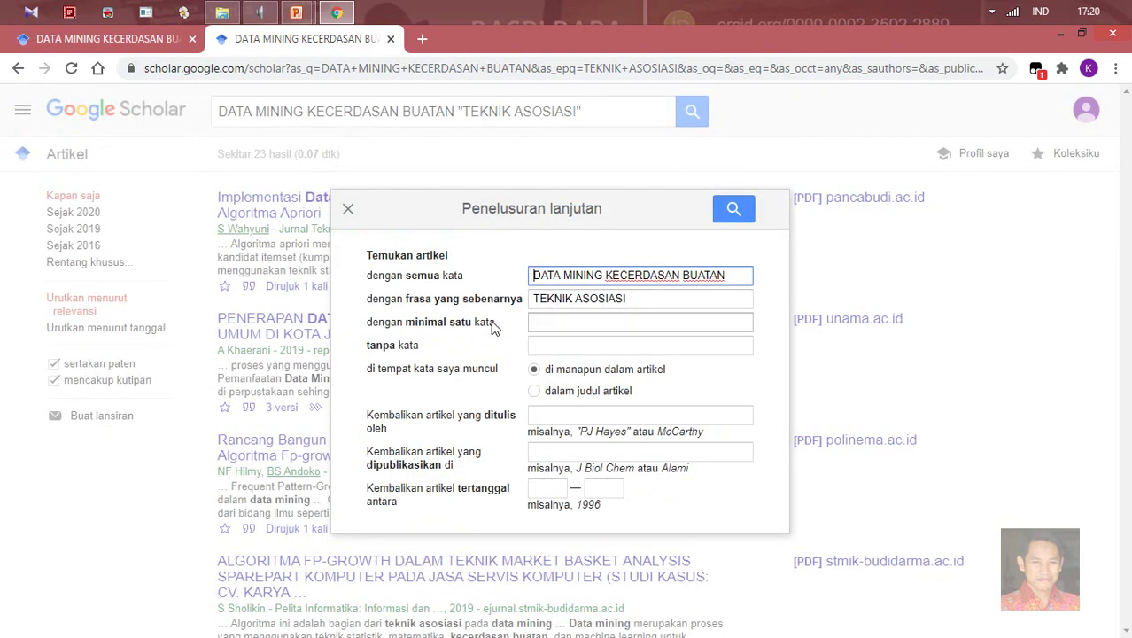
{"action": "double_click", "coordinate": [660, 301]}
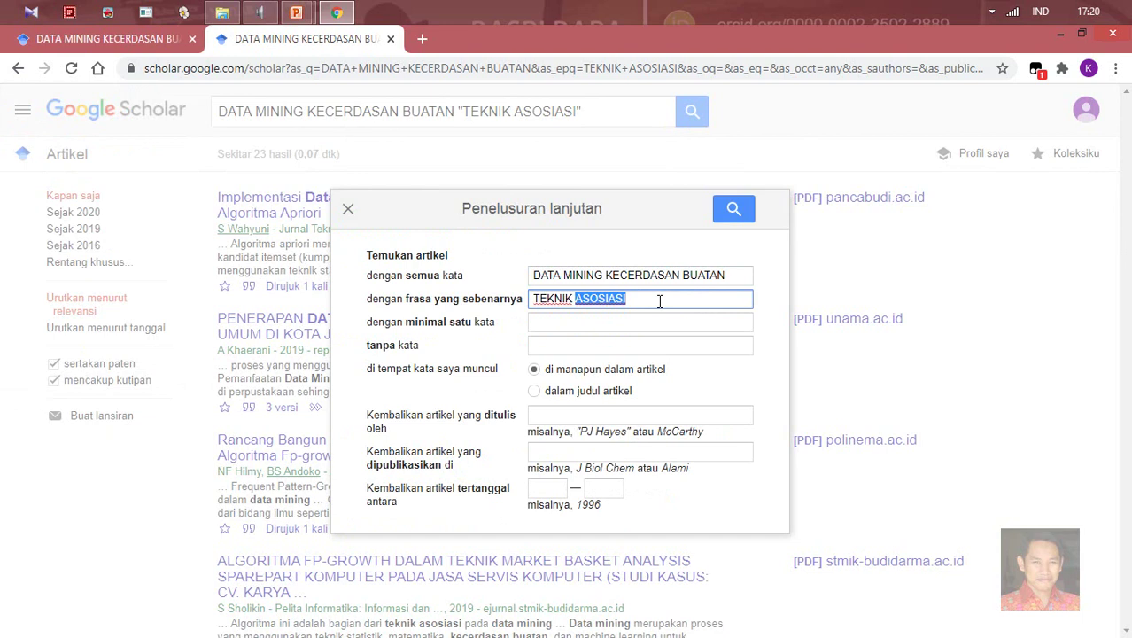
{"action": "left_click", "coordinate": [655, 301]}
{"action": "key", "text": "Home"}
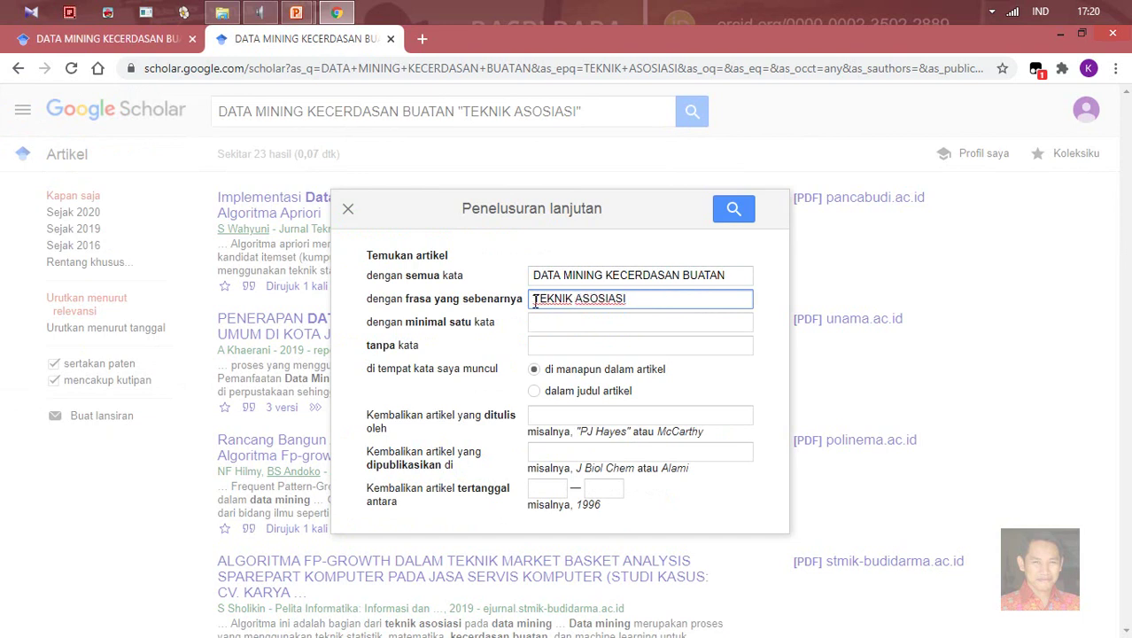
{"action": "key", "text": "shift+End"}
{"action": "left_click", "coordinate": [875, 268]}
{"action": "left_click", "coordinate": [896, 264]}
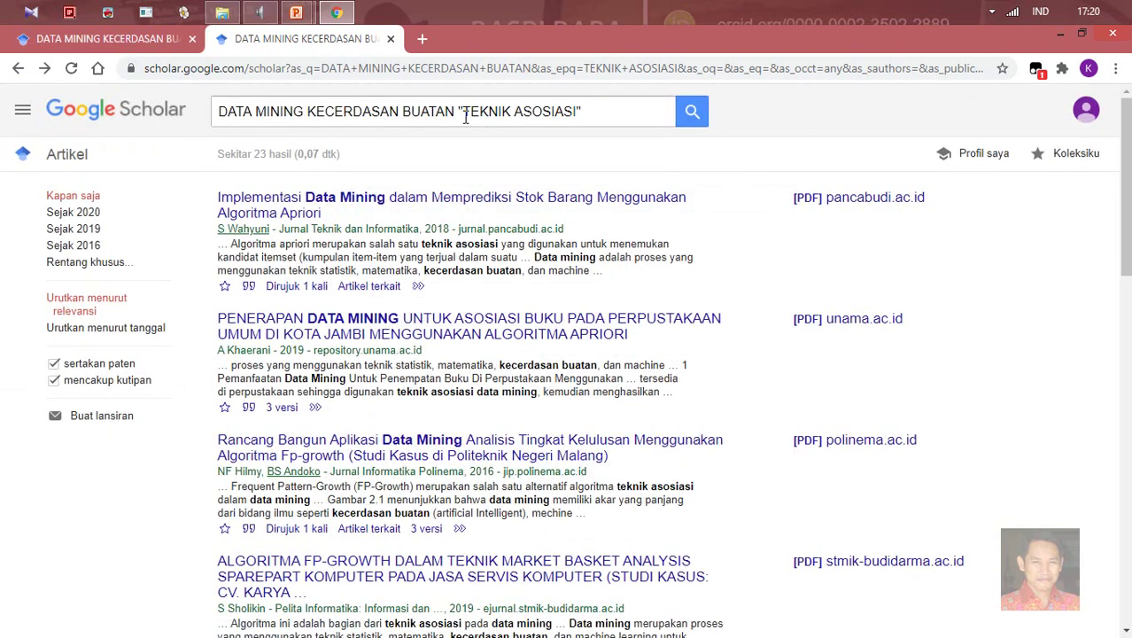
Put DATA MINING in quotation marks in the query and search for "DATA MINING" KECERDASAN BUATAN "TEKNIK ASOSIASI"
{"action": "left_click", "coordinate": [458, 110]}
{"action": "type", "text": "\""}
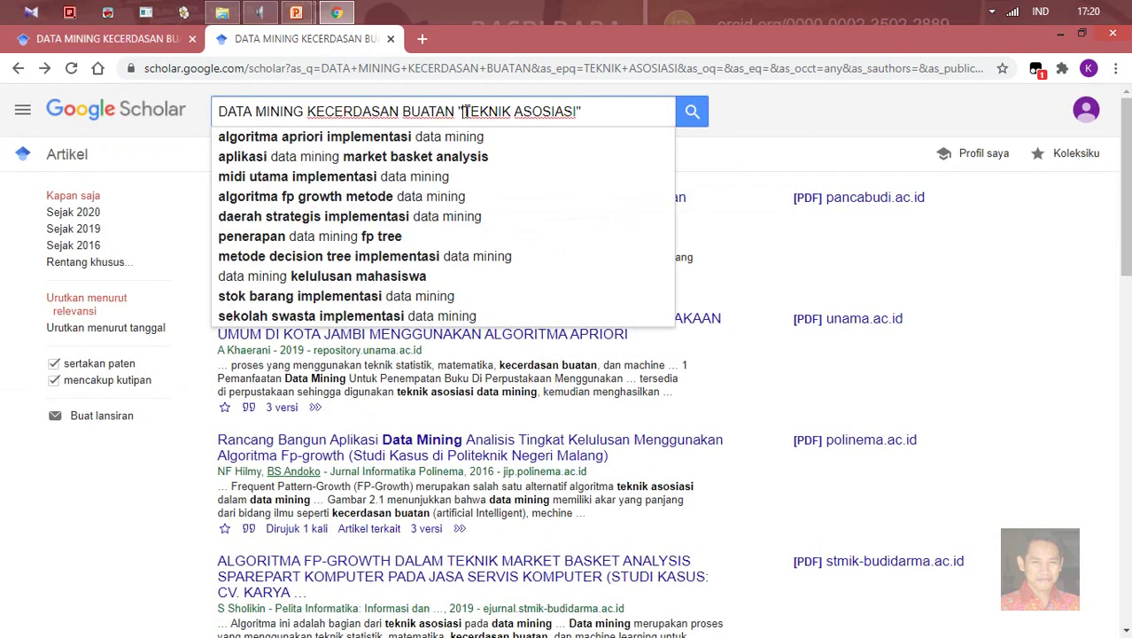
{"action": "left_click", "coordinate": [599, 115]}
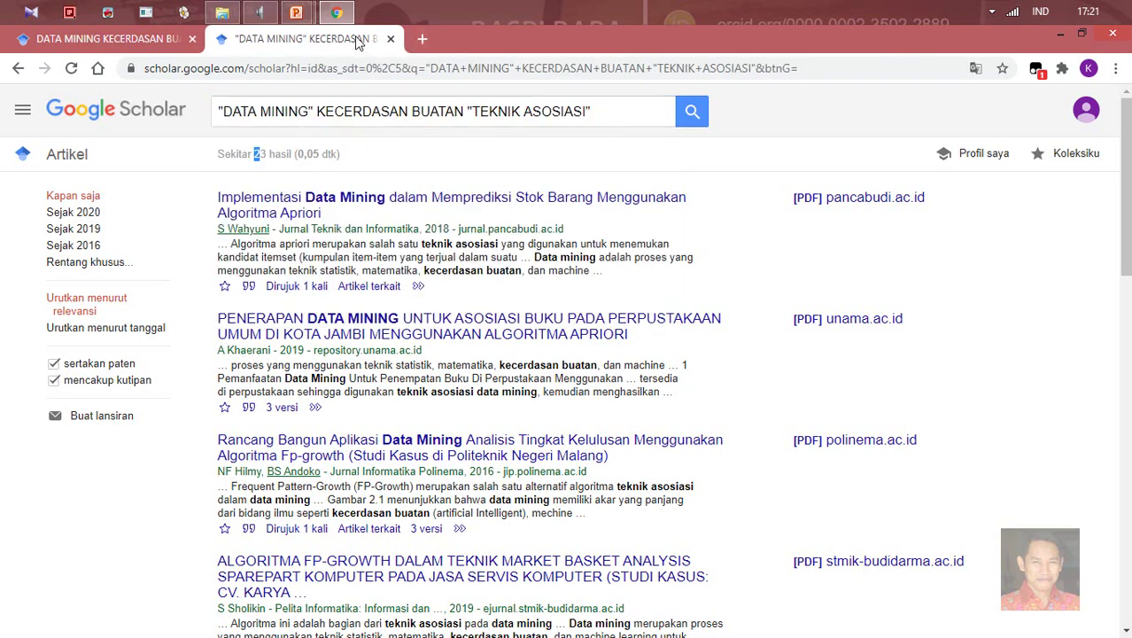
Duplicate the browser tab holding the plain DATA MINING KECERDASAN BUATAN search
{"action": "right_click", "coordinate": [358, 42]}
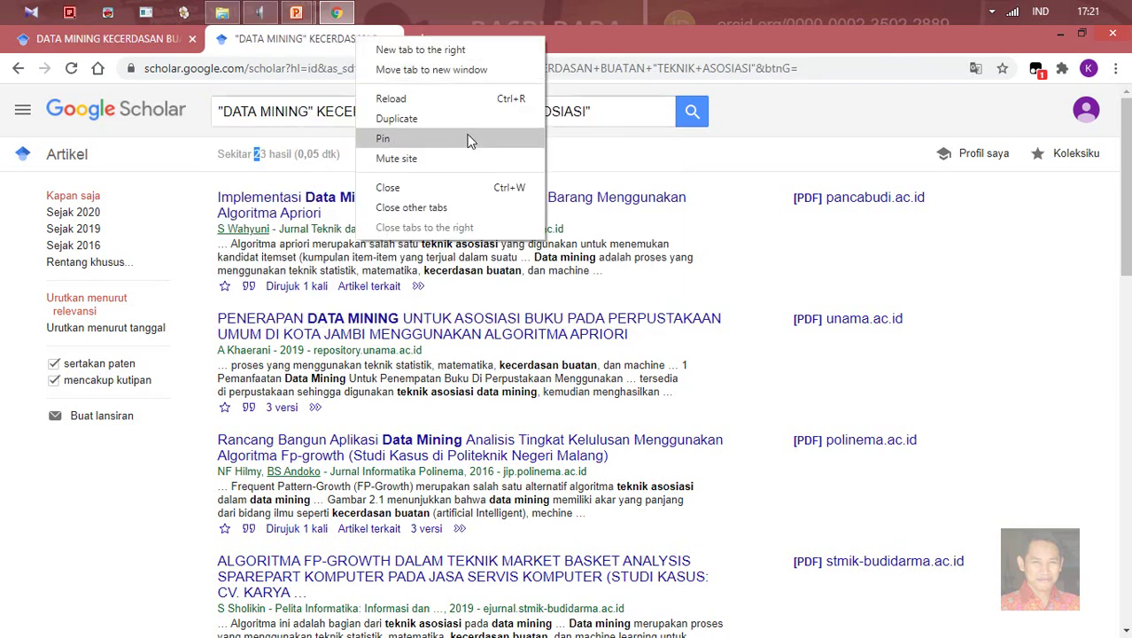
{"action": "left_click", "coordinate": [136, 42]}
{"action": "left_click", "coordinate": [136, 43]}
{"action": "right_click", "coordinate": [136, 44]}
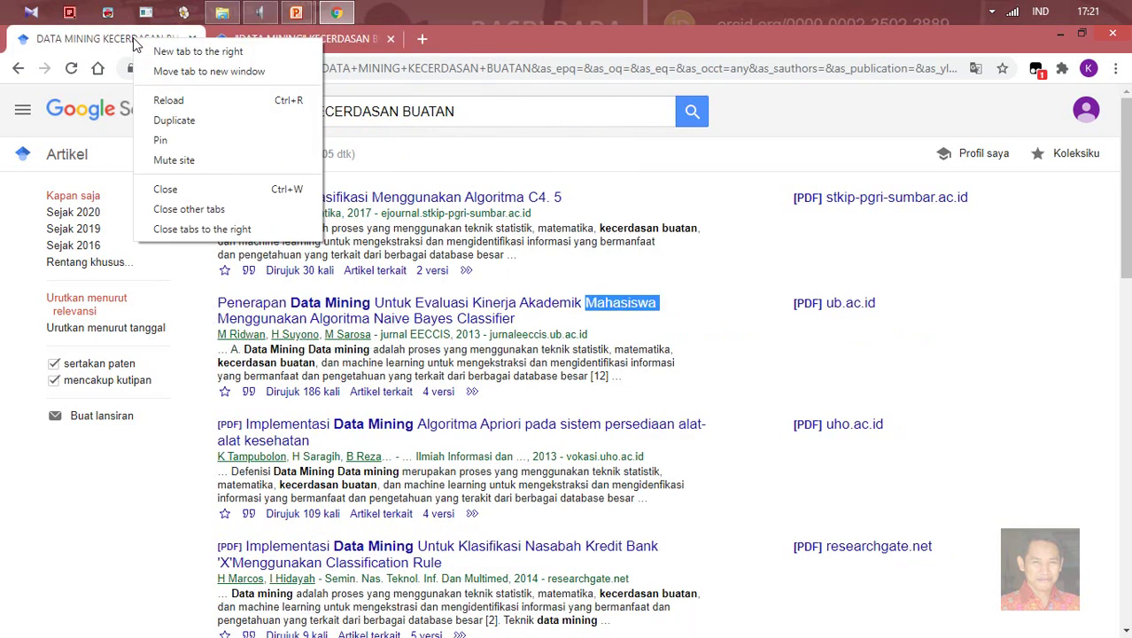
{"action": "left_click", "coordinate": [185, 119]}
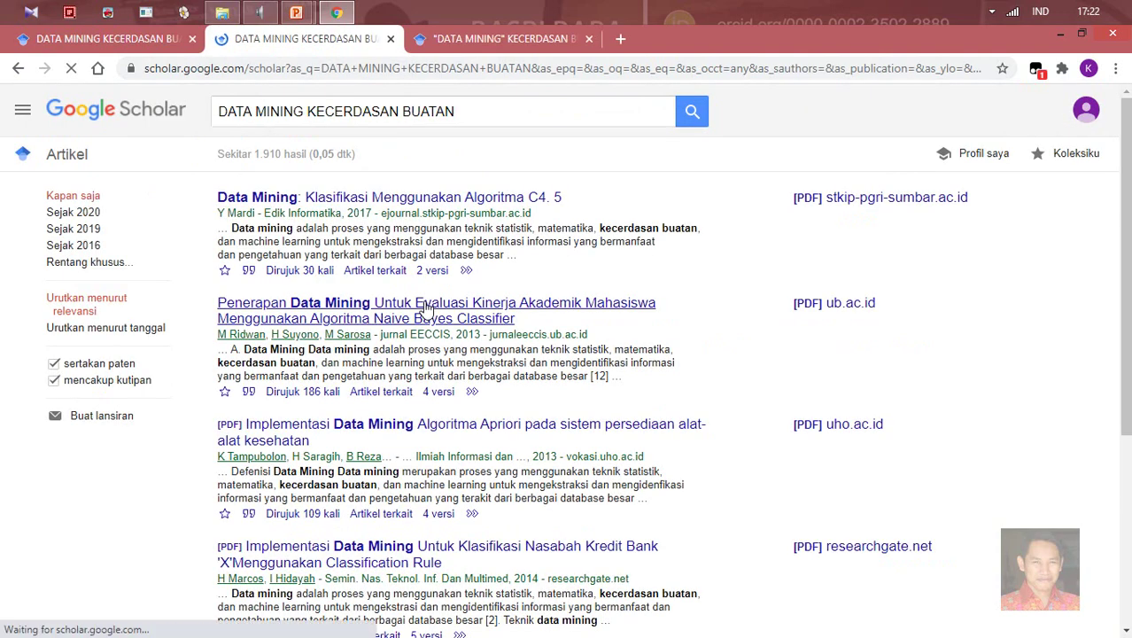
Run an advanced search on DATA MINING KECERDASAN BUATAN with ASOSIASI as the at-least-one word
{"action": "left_click", "coordinate": [20, 107]}
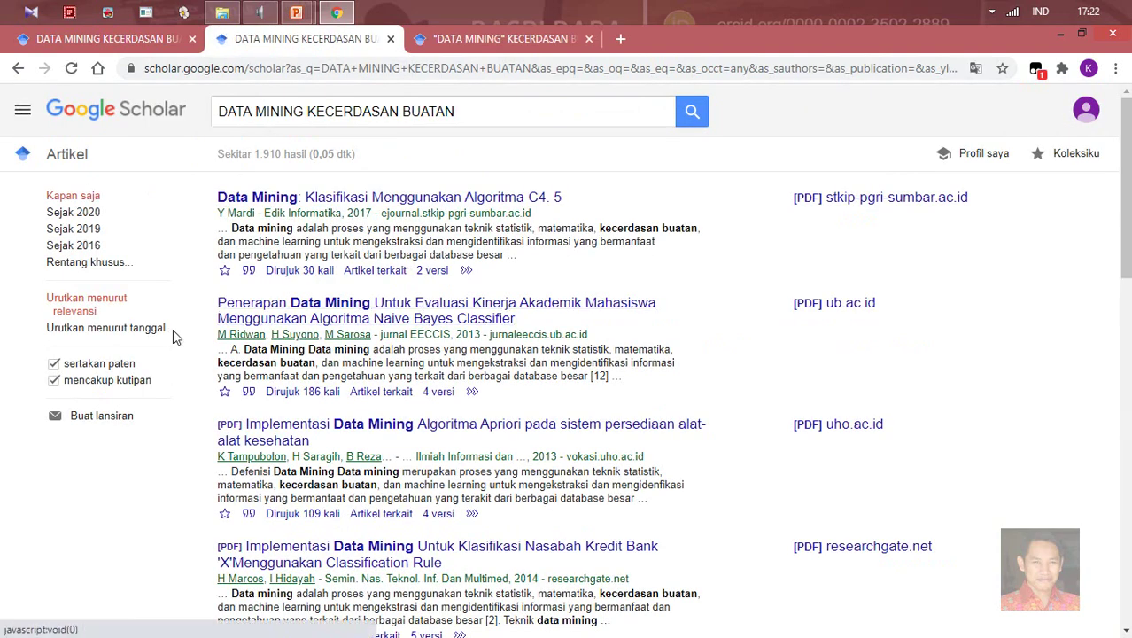
{"action": "left_click", "coordinate": [113, 392]}
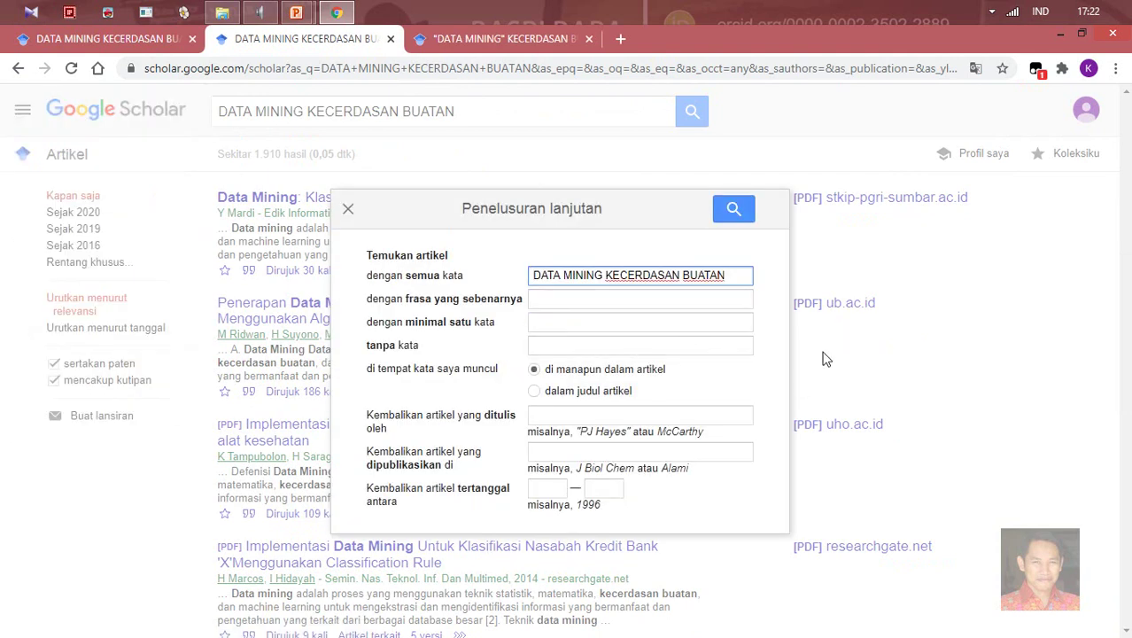
{"action": "left_click", "coordinate": [544, 345]}
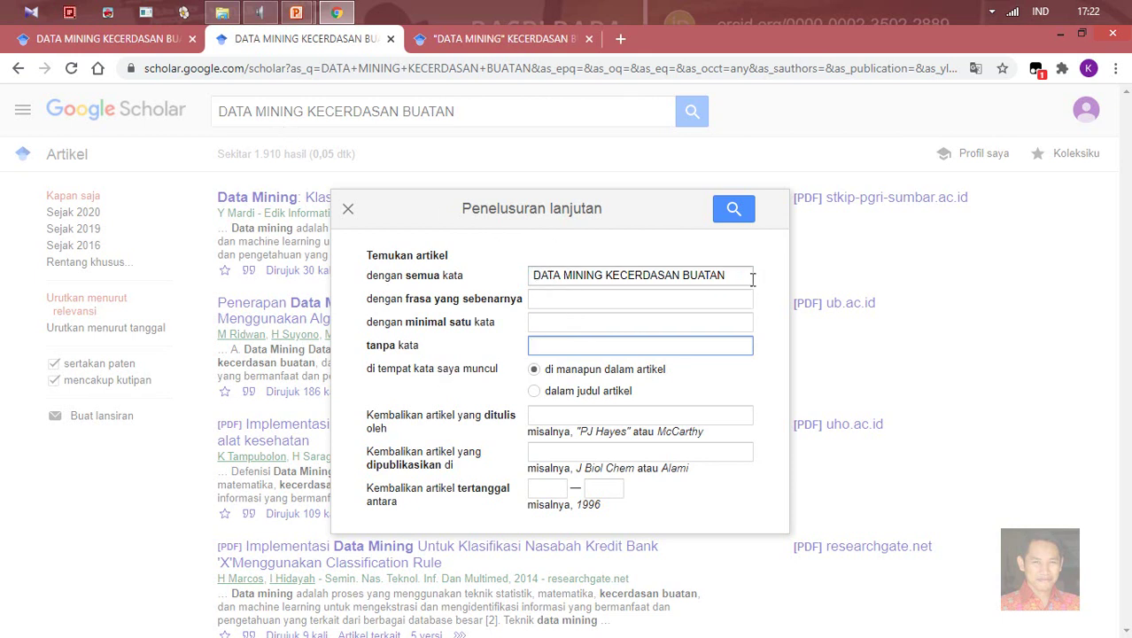
{"action": "left_click", "coordinate": [554, 325]}
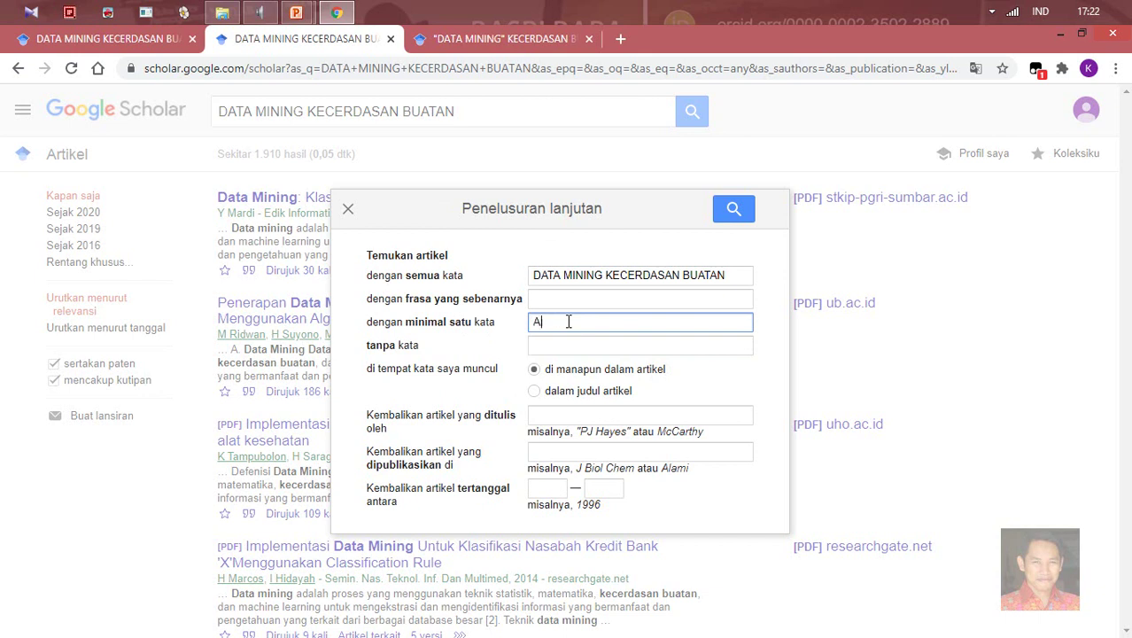
{"action": "type", "text": "ASOSIASI"}
{"action": "key", "text": "Return"}
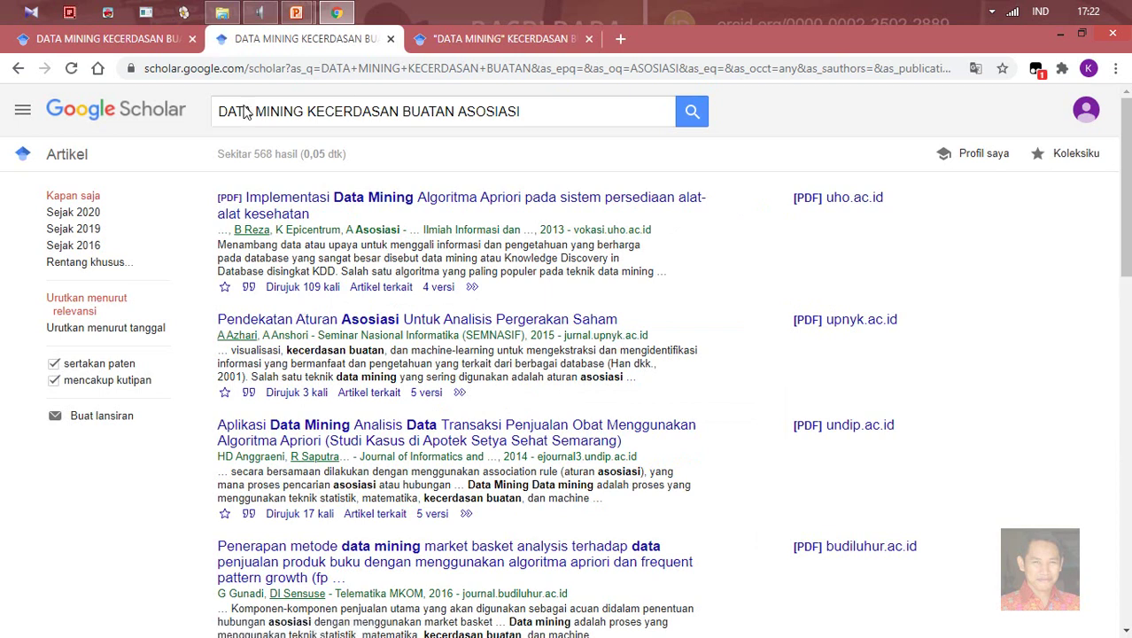
Examine the result count and the listed articles for occurrences of the word ASOSIASI
{"action": "left_click_drag", "start_coordinate": [255, 156], "coordinate": [277, 159]}
{"action": "scroll", "coordinate": [437, 412], "scroll_direction": "down", "scroll_amount": 2}
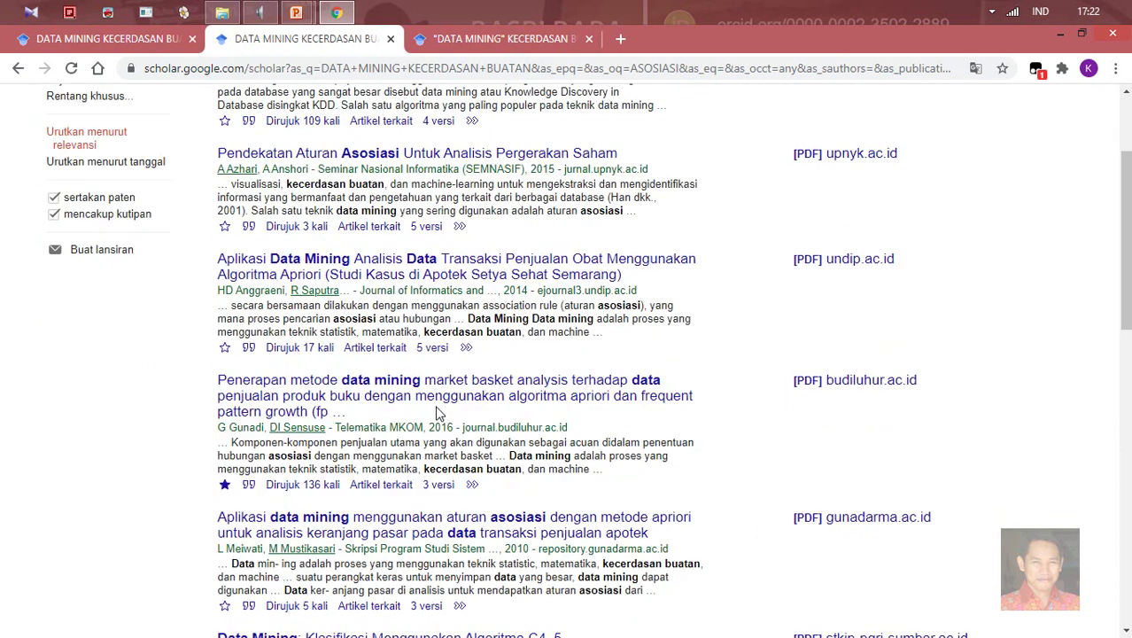
{"action": "scroll", "coordinate": [437, 412], "scroll_direction": "down", "scroll_amount": 1}
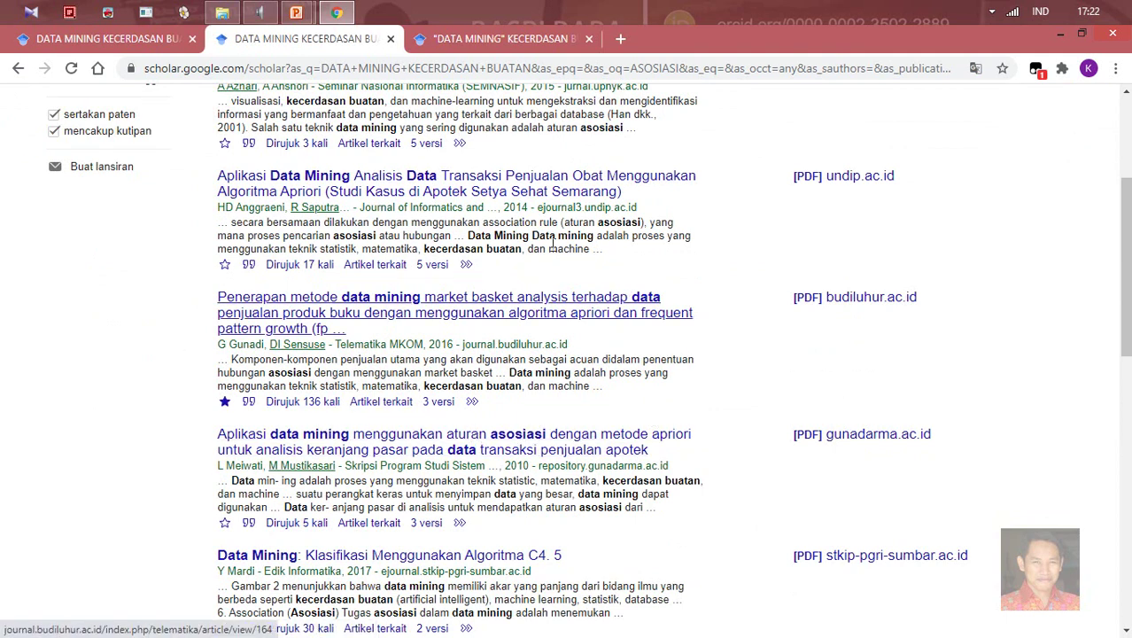
{"action": "scroll", "coordinate": [464, 303], "scroll_direction": "down", "scroll_amount": 1}
{"action": "scroll", "coordinate": [463, 304], "scroll_direction": "down", "scroll_amount": 3}
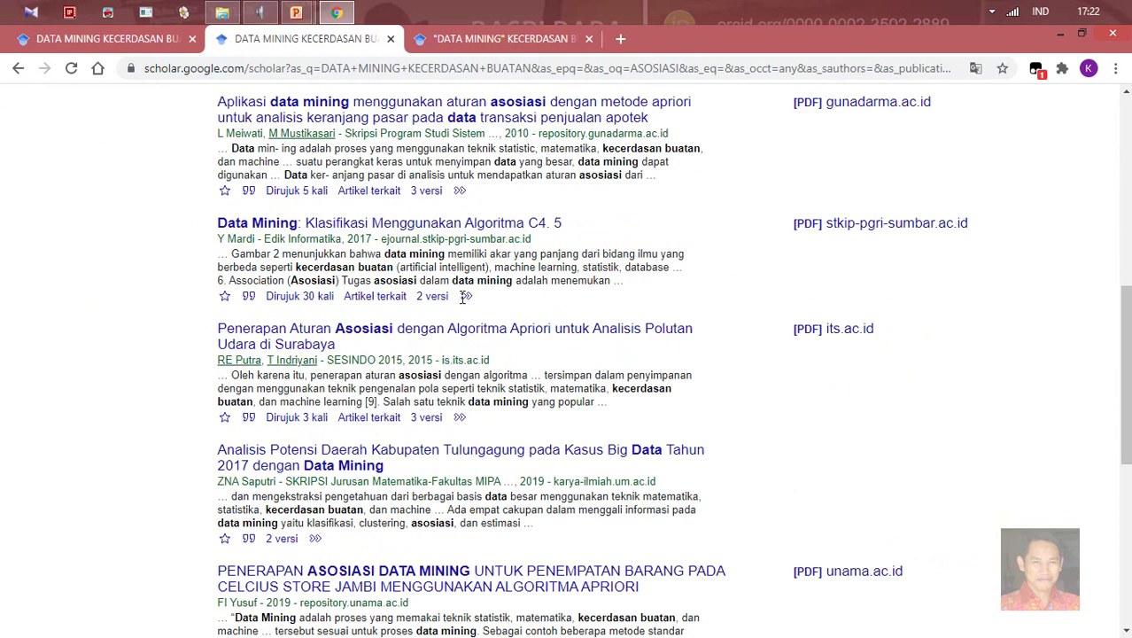
{"action": "scroll", "coordinate": [415, 315], "scroll_direction": "down", "scroll_amount": 3}
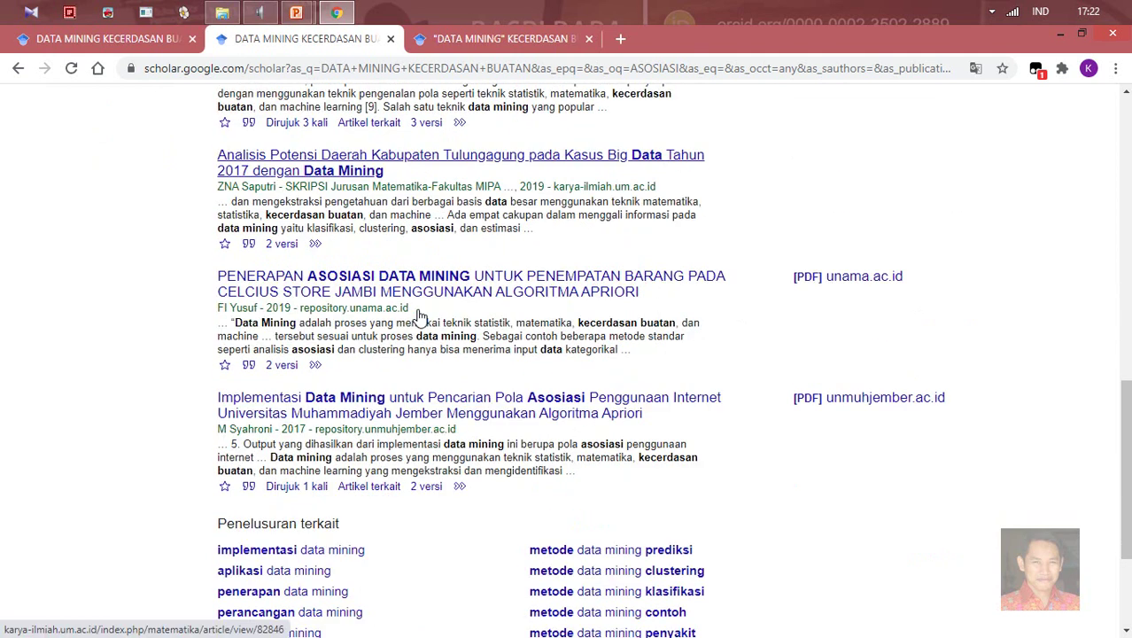
{"action": "scroll", "coordinate": [419, 317], "scroll_direction": "up", "scroll_amount": 10}
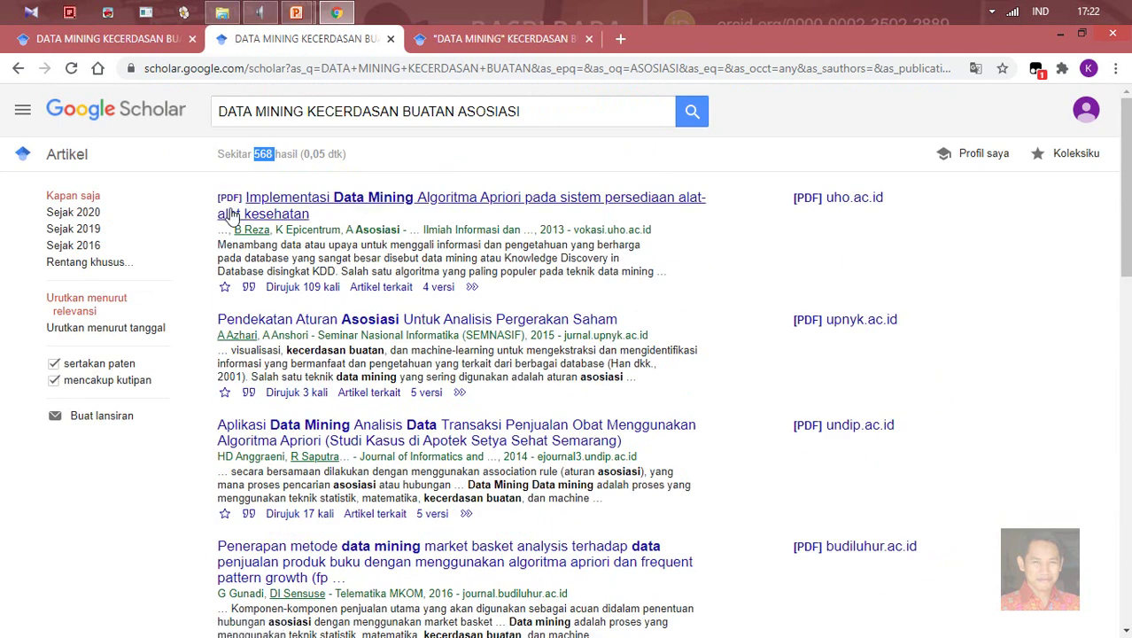
Compare the result counts of the plain DATA MINING KECERDASAN BUATAN search and the one with ASOSIASI
{"action": "left_click", "coordinate": [158, 37]}
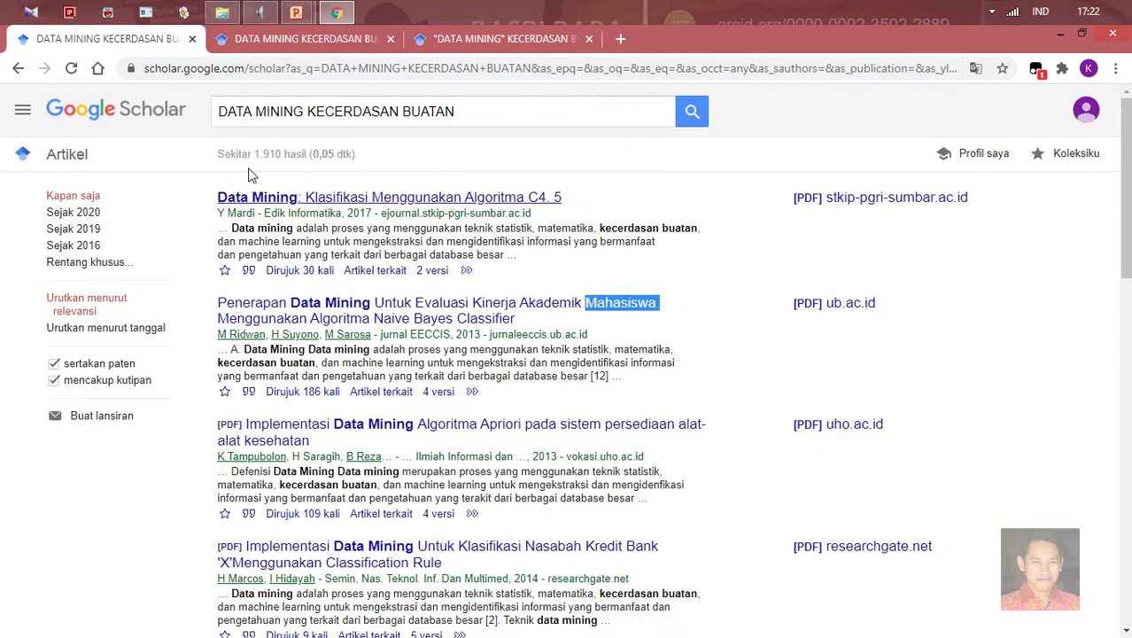
{"action": "double_click", "coordinate": [266, 154]}
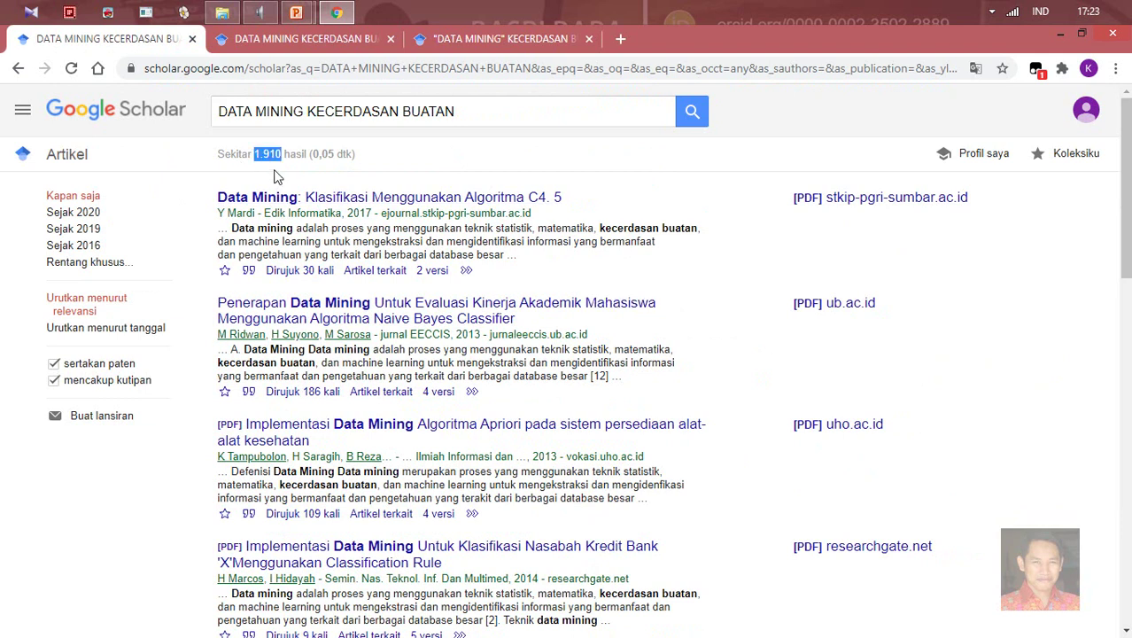
{"action": "left_click", "coordinate": [311, 37]}
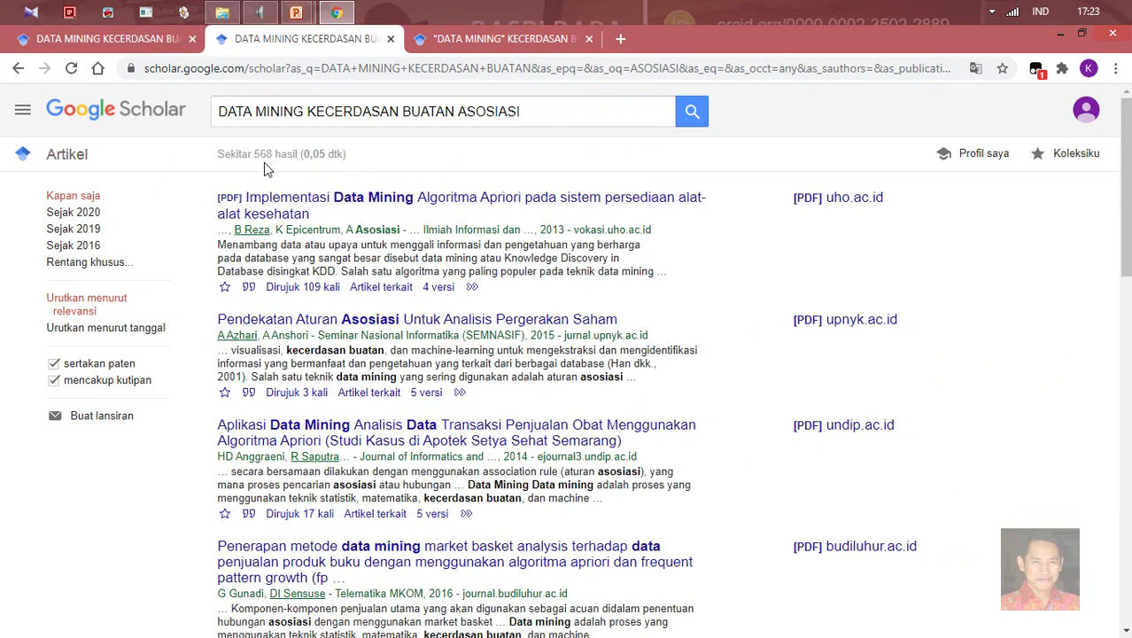
{"action": "left_click_drag", "start_coordinate": [256, 153], "coordinate": [275, 155]}
{"action": "scroll", "coordinate": [584, 328], "scroll_direction": "down", "scroll_amount": 3}
{"action": "scroll", "coordinate": [581, 336], "scroll_direction": "up", "scroll_amount": 3}
Duplicate the plain DATA MINING KECERDASAN BUATAN search tab once more for another advanced search
{"action": "left_click", "coordinate": [152, 49]}
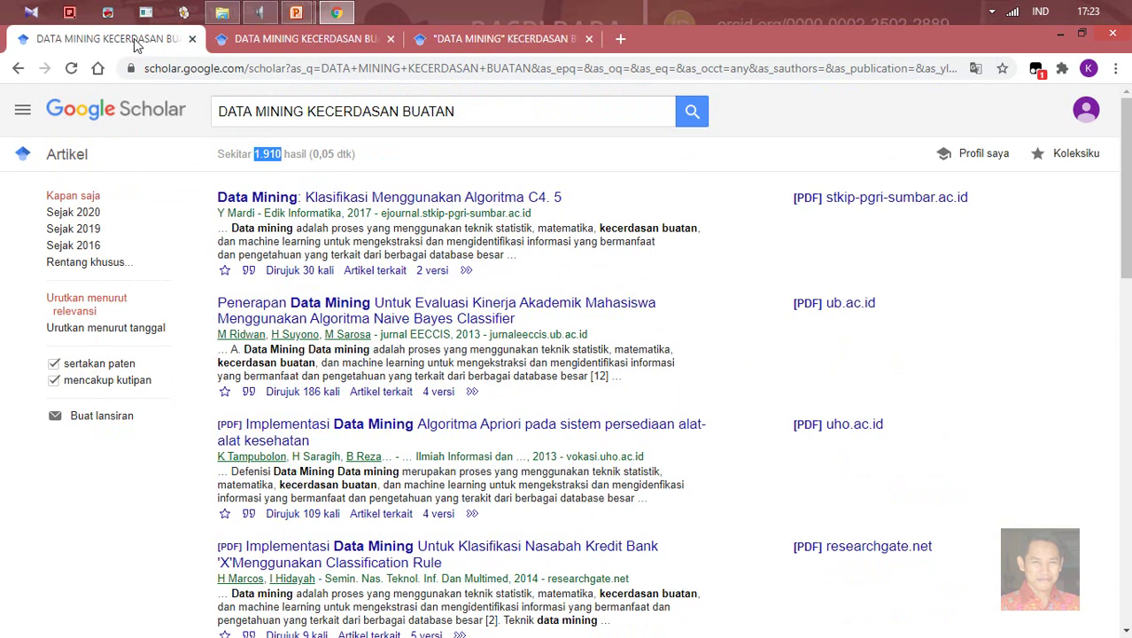
{"action": "right_click", "coordinate": [135, 44]}
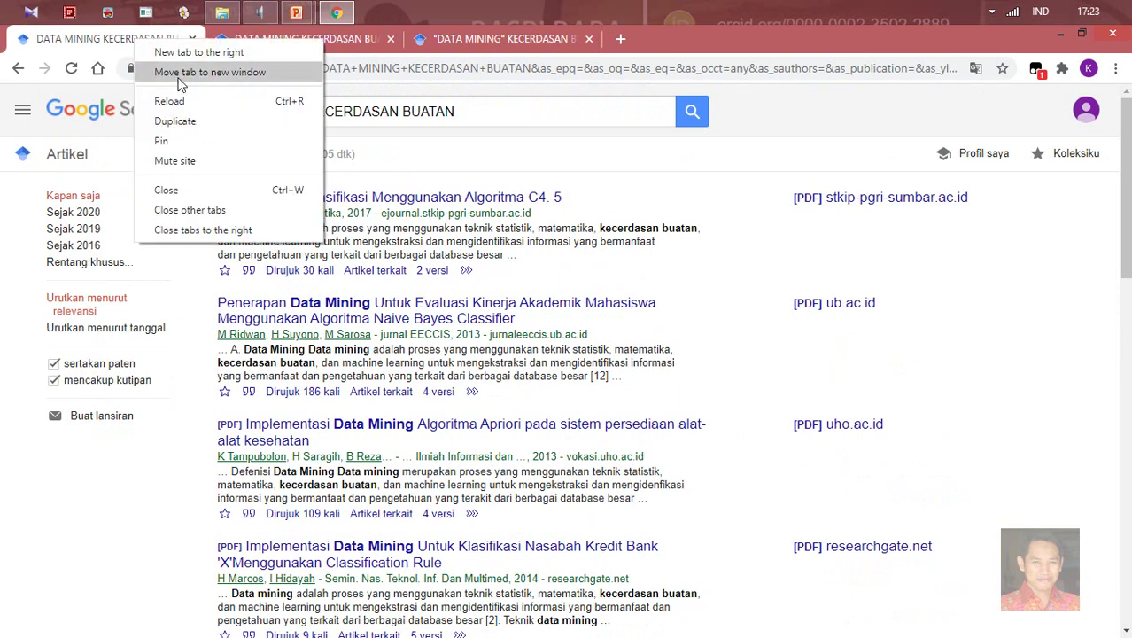
{"action": "left_click", "coordinate": [196, 124]}
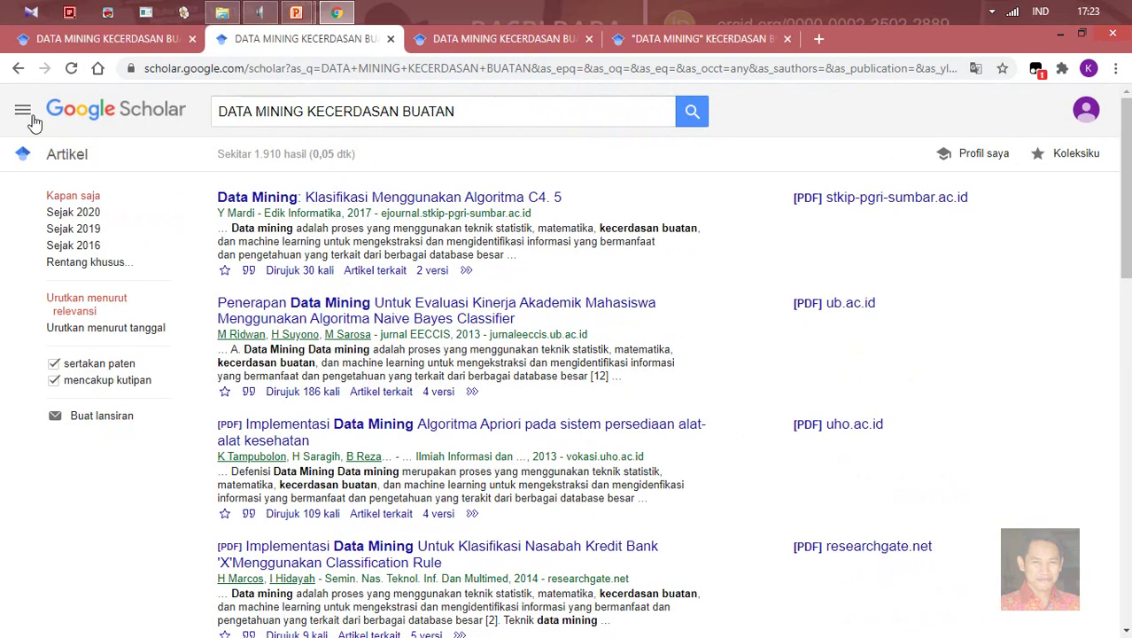
Run an advanced search on DATA MINING KECERDASAN BUATAN that excludes the word KLASIFIKASI
{"action": "left_click", "coordinate": [23, 110]}
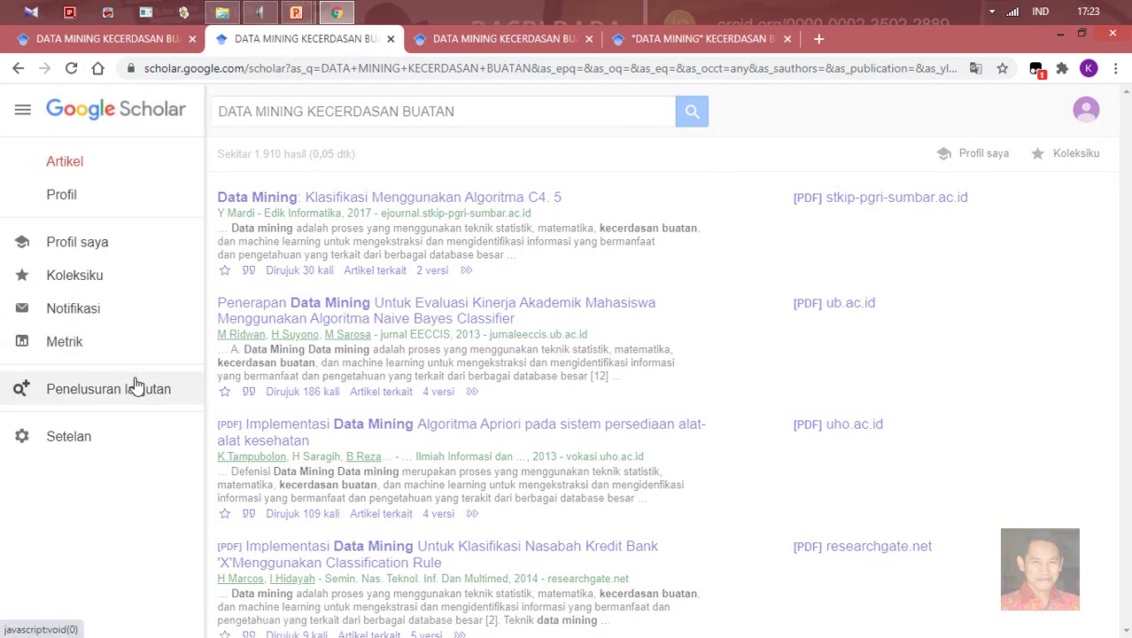
{"action": "left_click", "coordinate": [137, 388]}
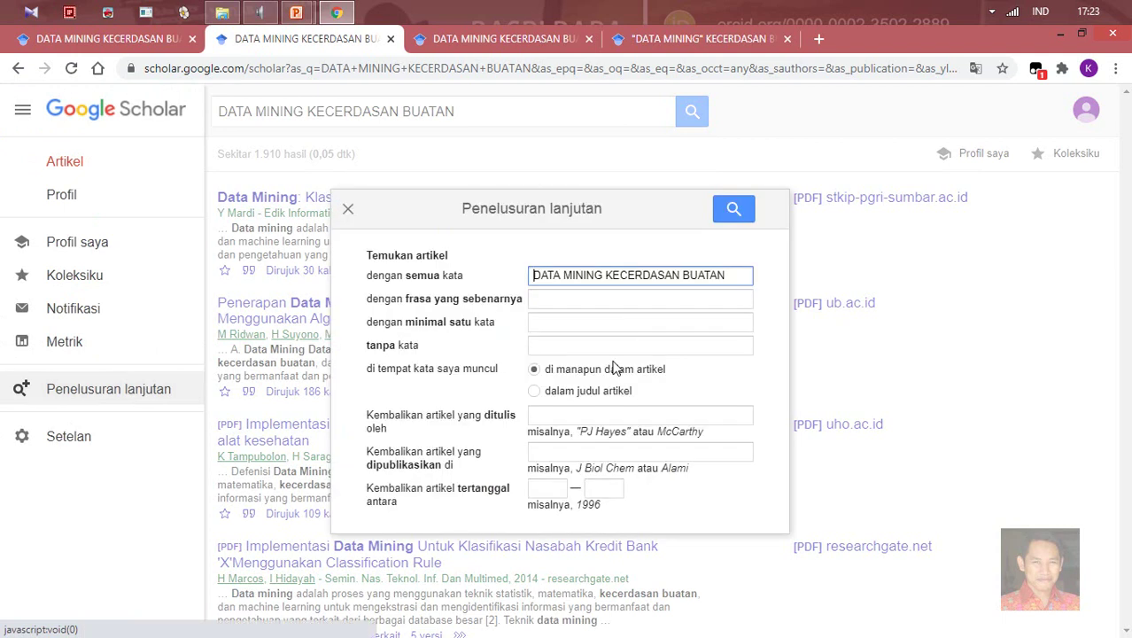
{"action": "left_click", "coordinate": [548, 349]}
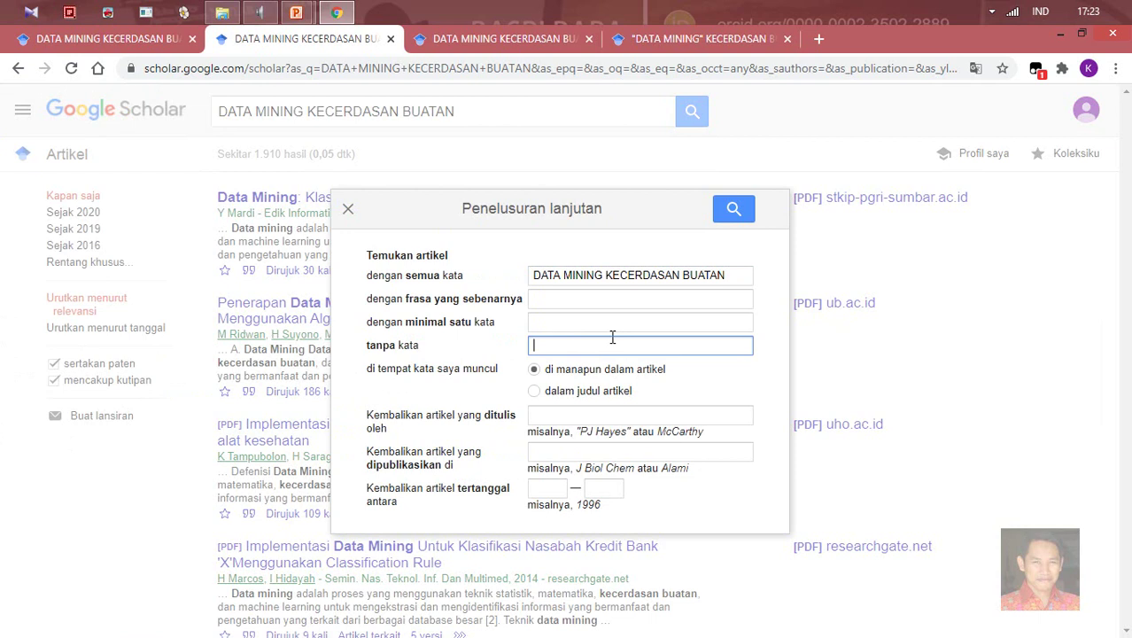
{"action": "type", "text": "KLASIFIKASI"}
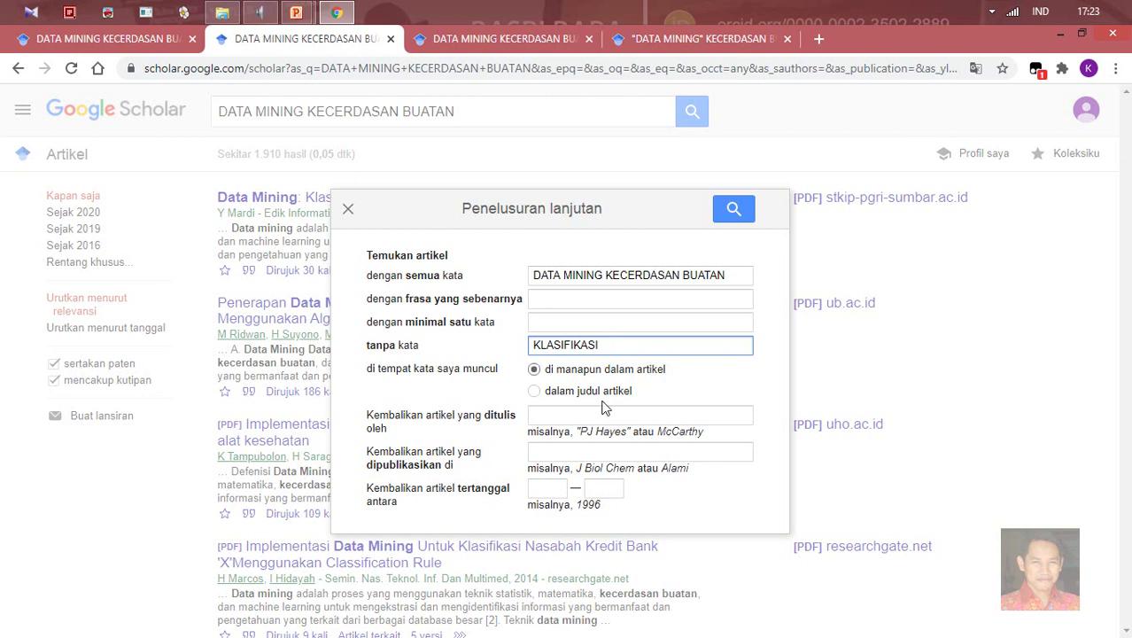
{"action": "left_click", "coordinate": [731, 219]}
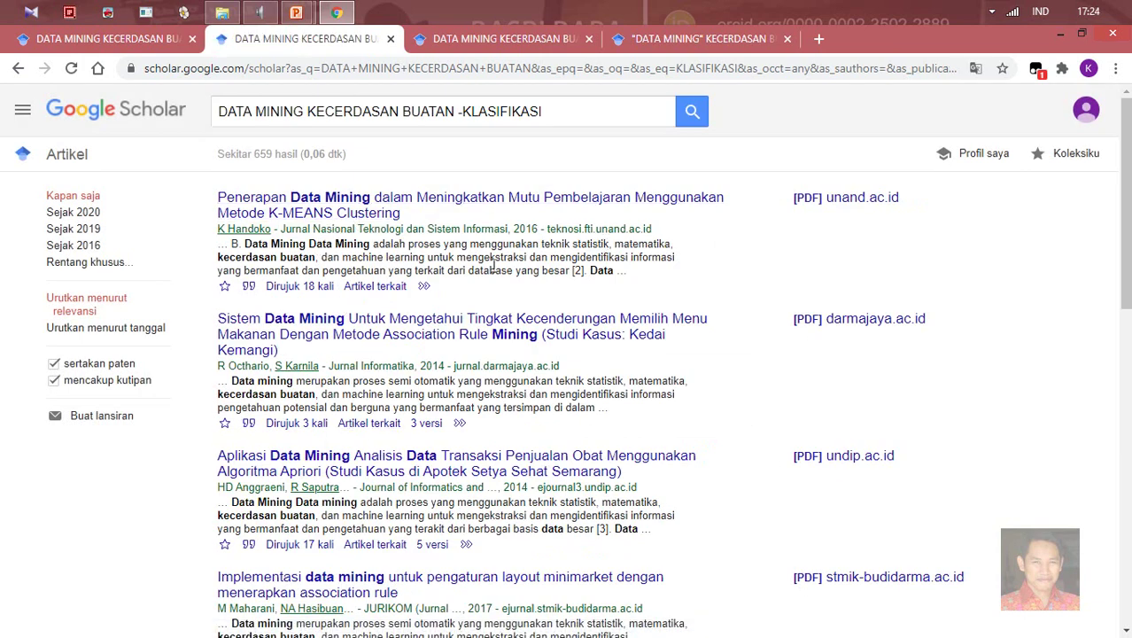
Examine the result count and check the listed articles for the absence of the excluded word KLASIFIKASI
{"action": "scroll", "coordinate": [354, 390], "scroll_direction": "down", "scroll_amount": 3}
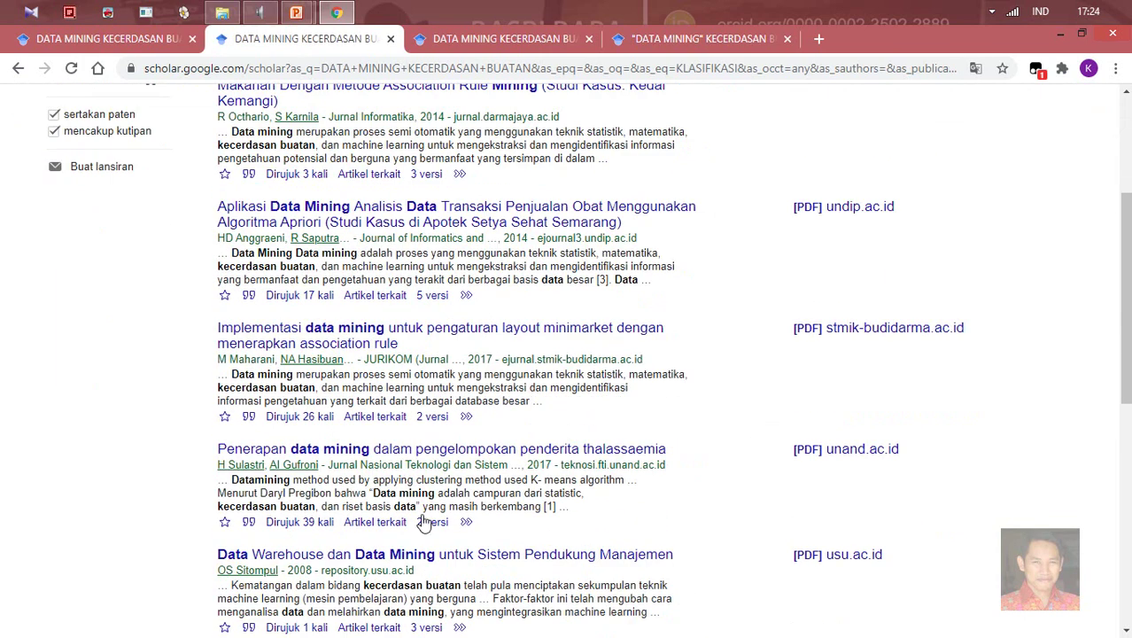
{"action": "scroll", "coordinate": [412, 498], "scroll_direction": "down", "scroll_amount": 2}
{"action": "scroll", "coordinate": [426, 524], "scroll_direction": "up", "scroll_amount": 5}
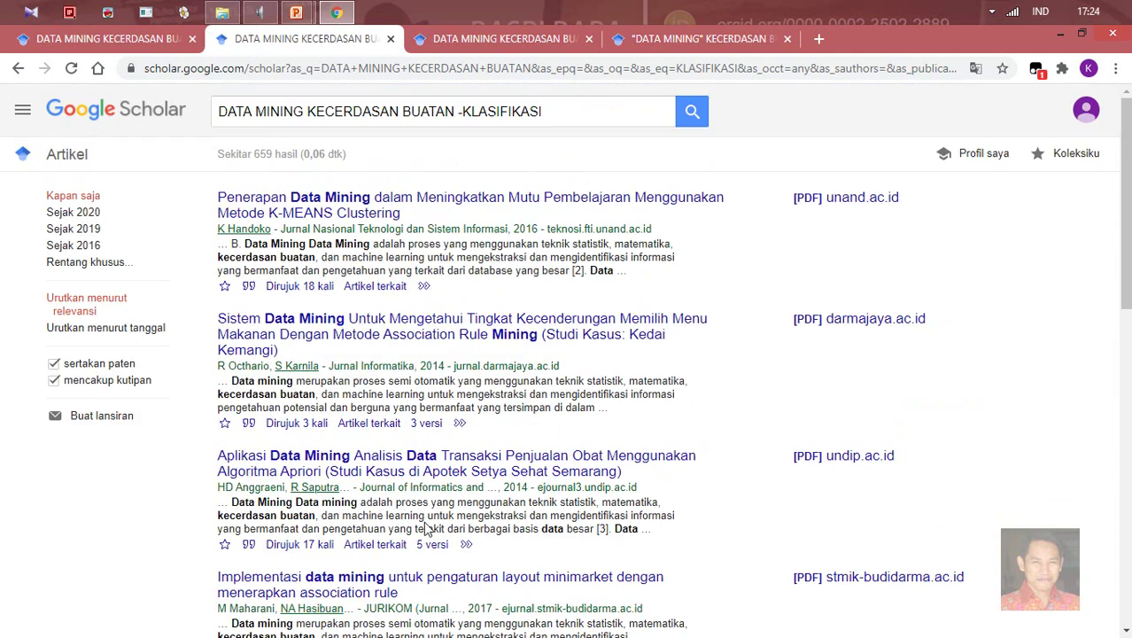
{"action": "left_click_drag", "start_coordinate": [255, 155], "coordinate": [274, 155]}
{"action": "scroll", "coordinate": [669, 354], "scroll_direction": "down", "scroll_amount": 10}
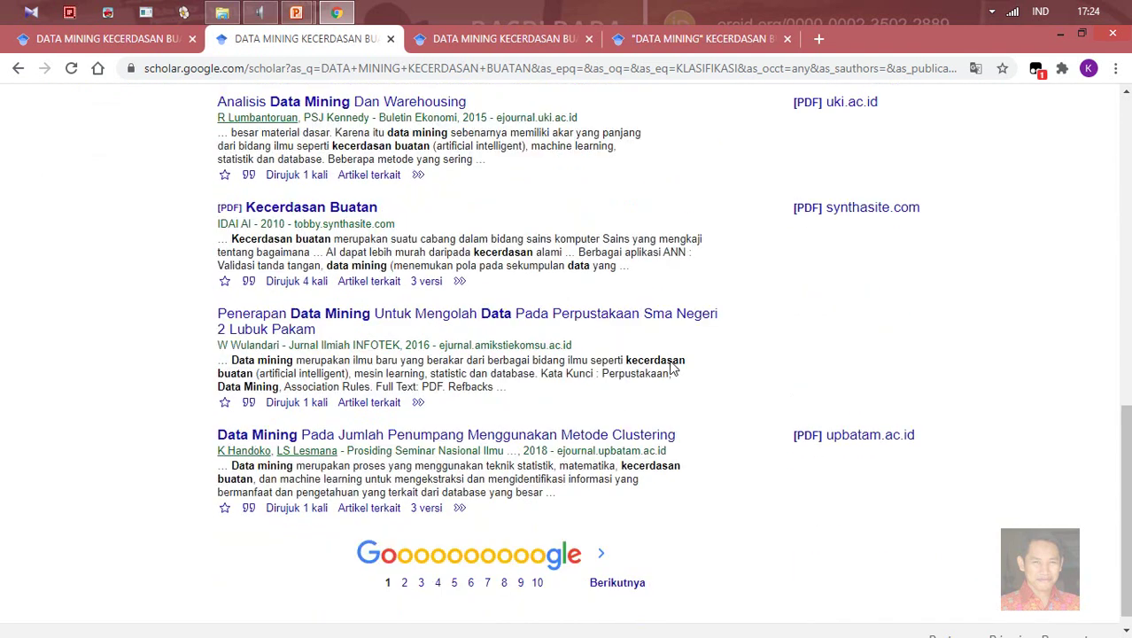
{"action": "scroll", "coordinate": [673, 367], "scroll_direction": "down", "scroll_amount": 1}
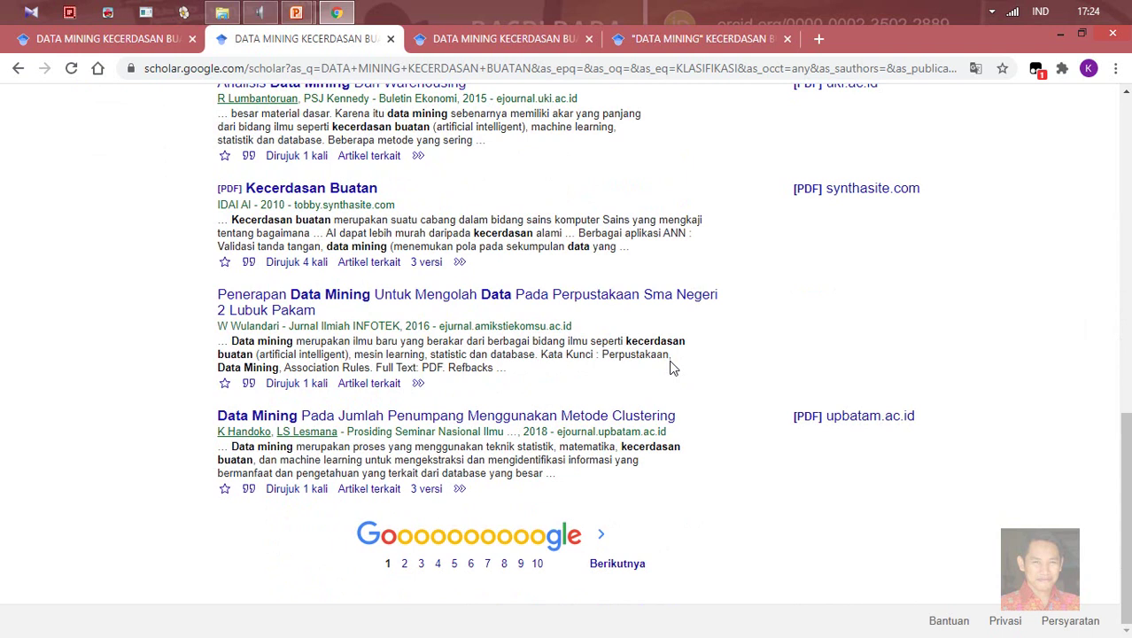
{"action": "scroll", "coordinate": [673, 367], "scroll_direction": "up", "scroll_amount": 1}
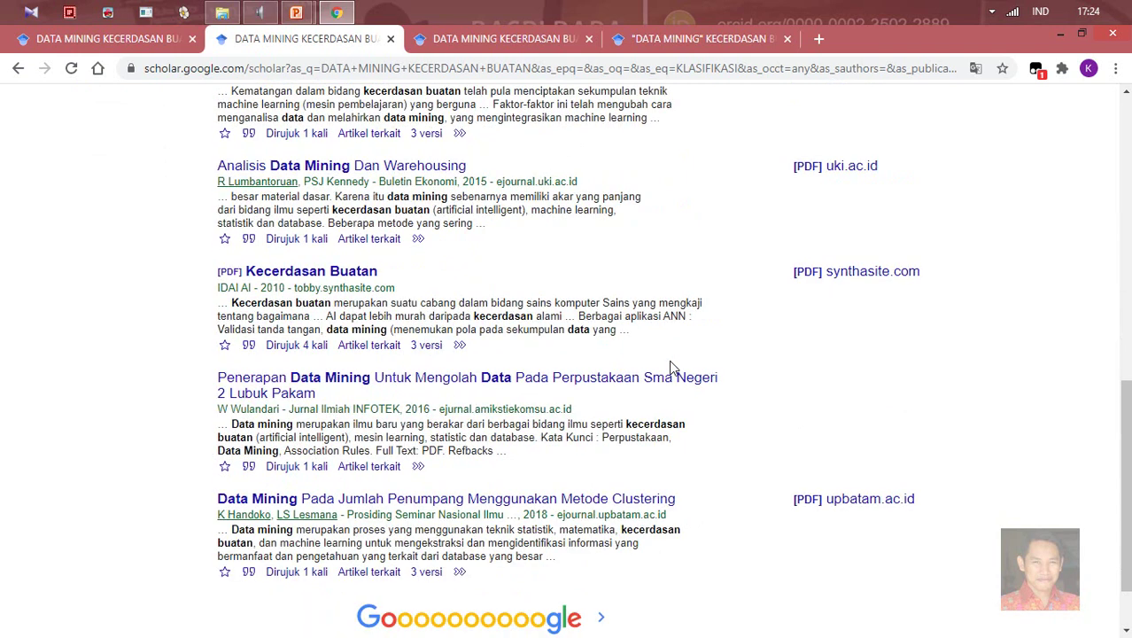
Open the advanced search form for the current query and clear the excluded word KLASIFIKASI
{"action": "scroll", "coordinate": [670, 367], "scroll_direction": "up", "scroll_amount": 10}
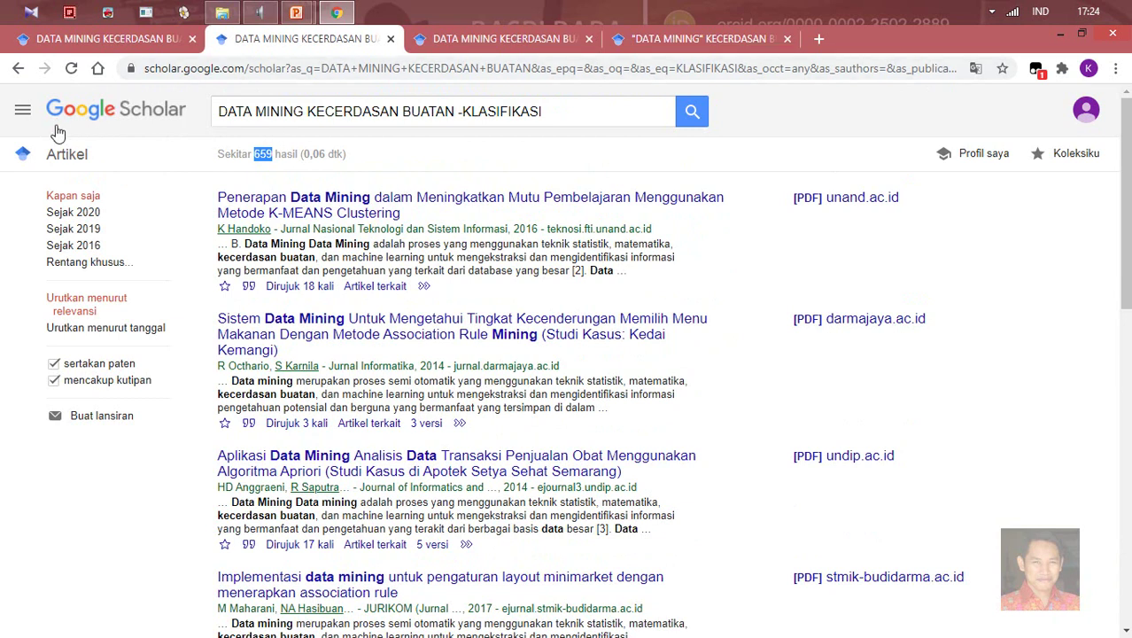
{"action": "left_click", "coordinate": [23, 112]}
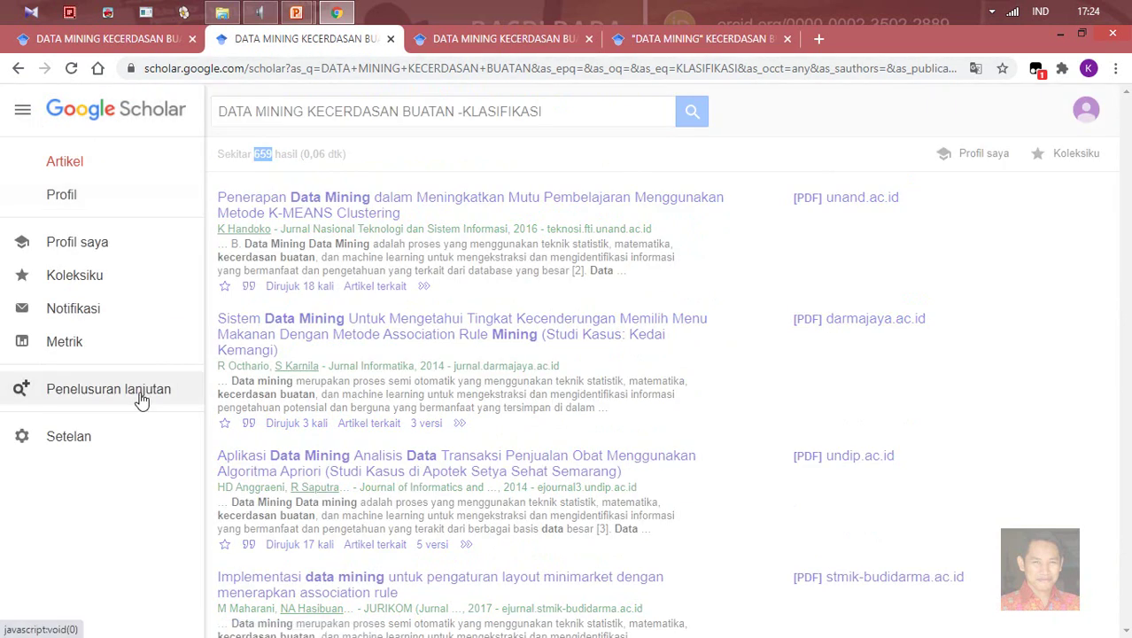
{"action": "left_click", "coordinate": [139, 398]}
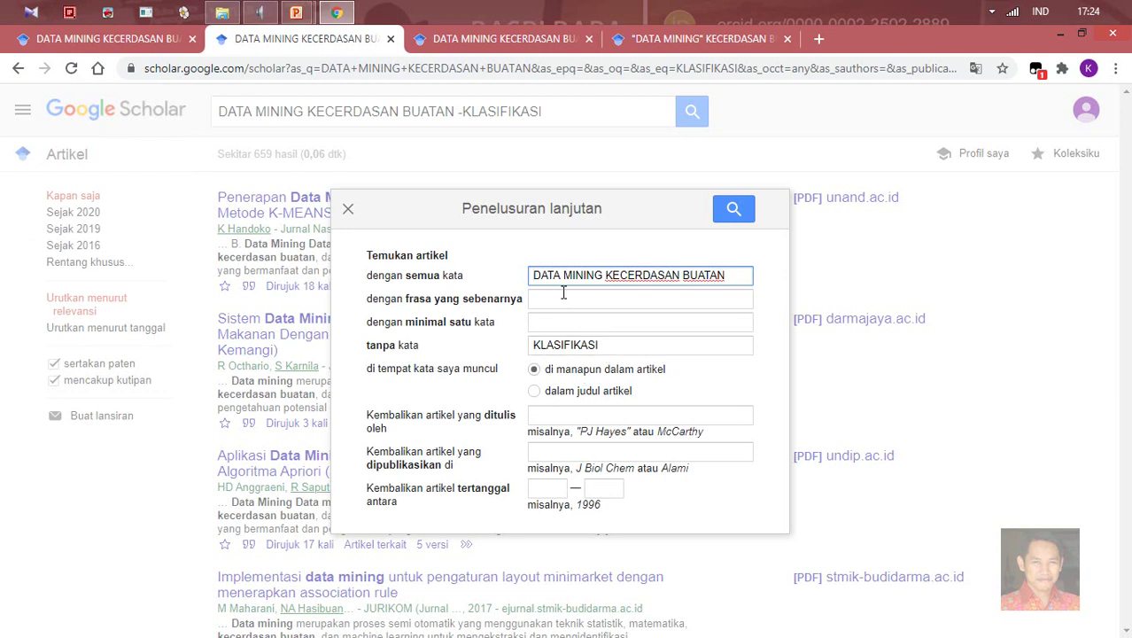
{"action": "left_click", "coordinate": [619, 345]}
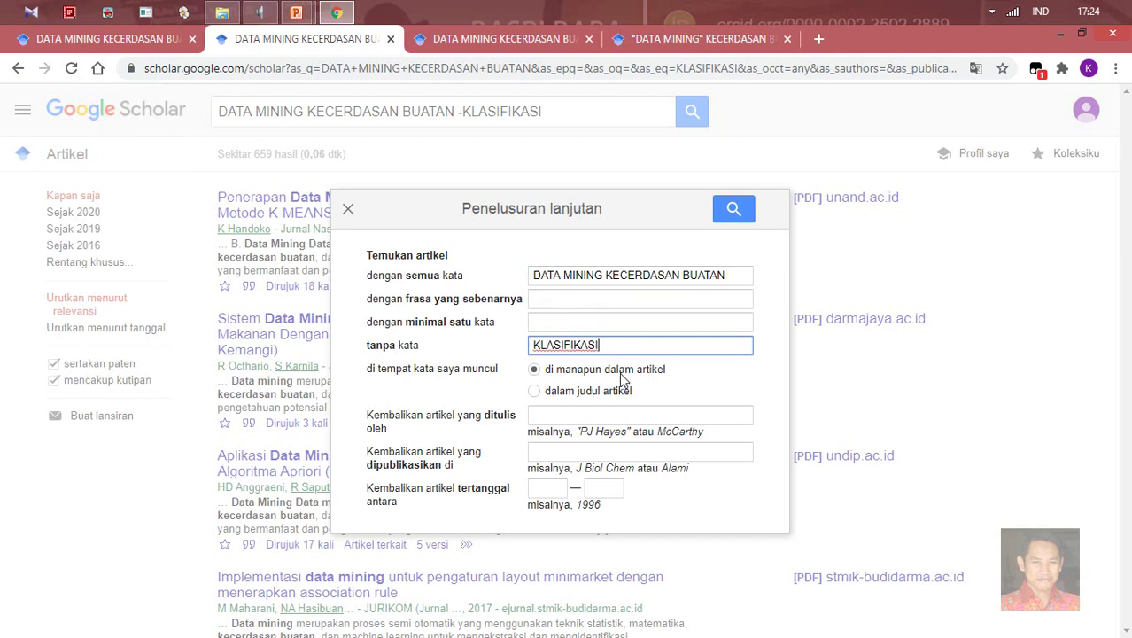
{"action": "left_click", "coordinate": [537, 274]}
{"action": "left_click_drag", "start_coordinate": [536, 274], "coordinate": [741, 276]}
{"action": "left_click_drag", "start_coordinate": [626, 347], "coordinate": [537, 347]}
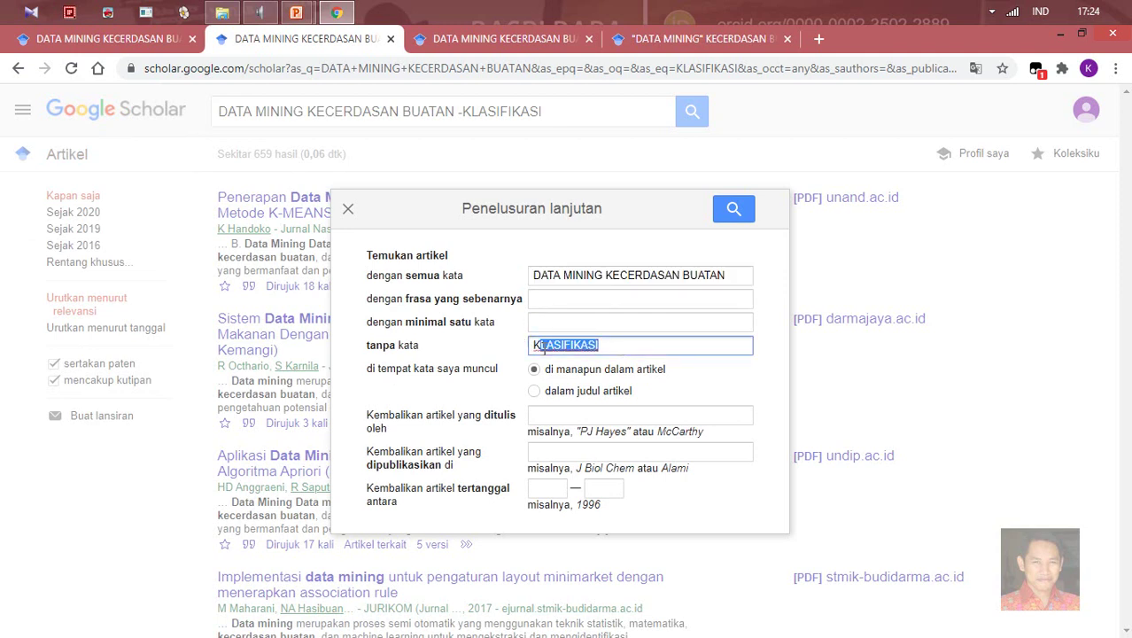
{"action": "left_click", "coordinate": [636, 346]}
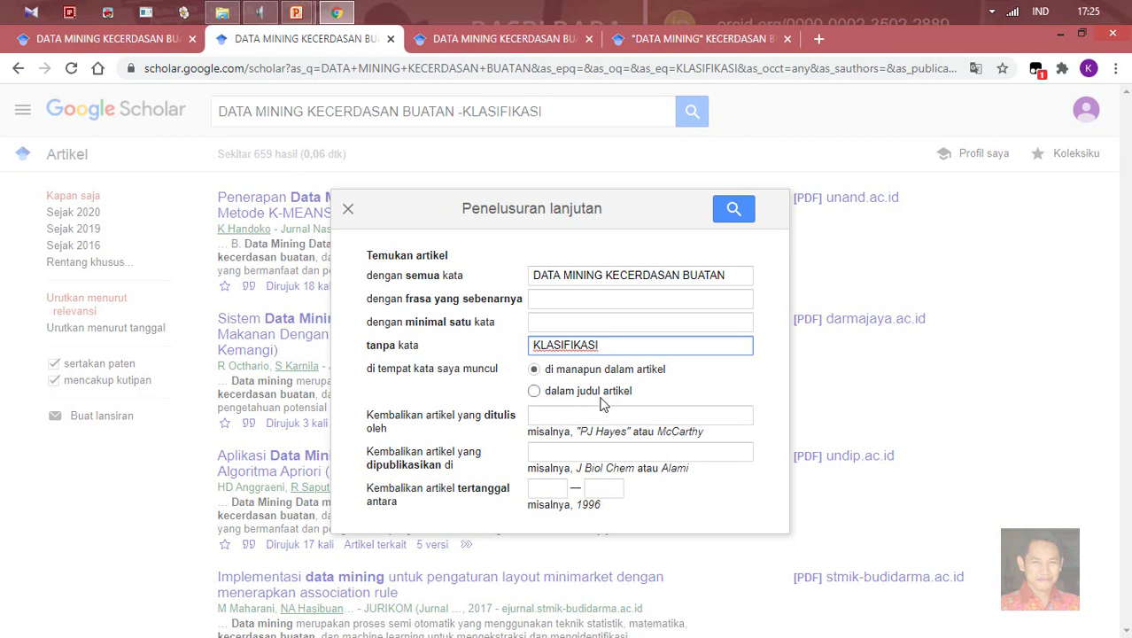
{"action": "left_click_drag", "start_coordinate": [547, 274], "coordinate": [697, 275]}
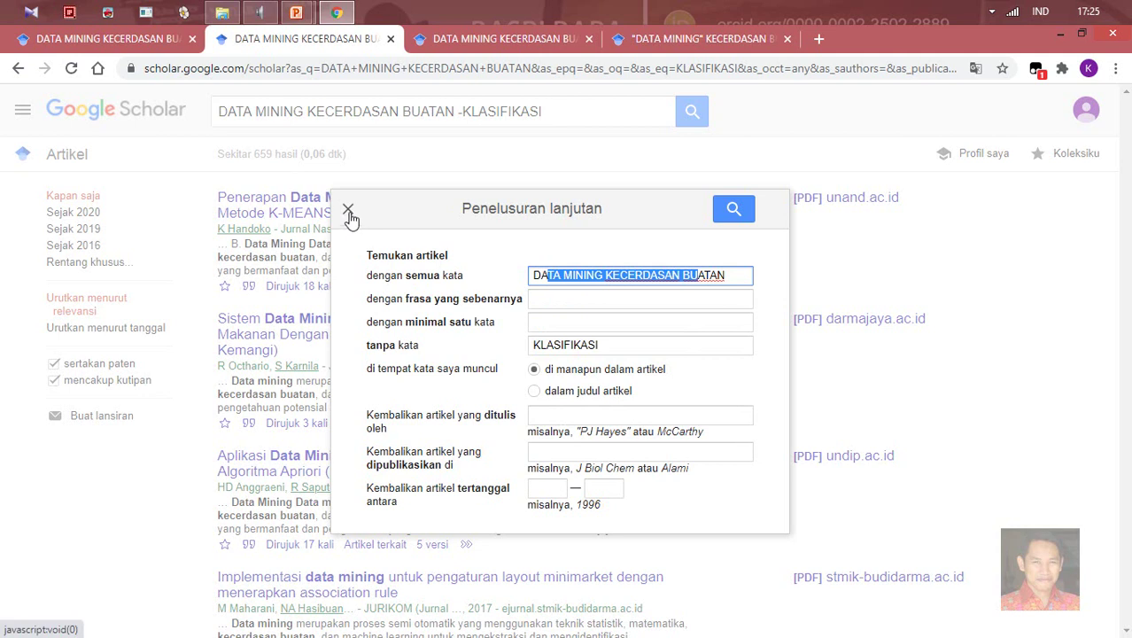
{"action": "left_click", "coordinate": [652, 333]}
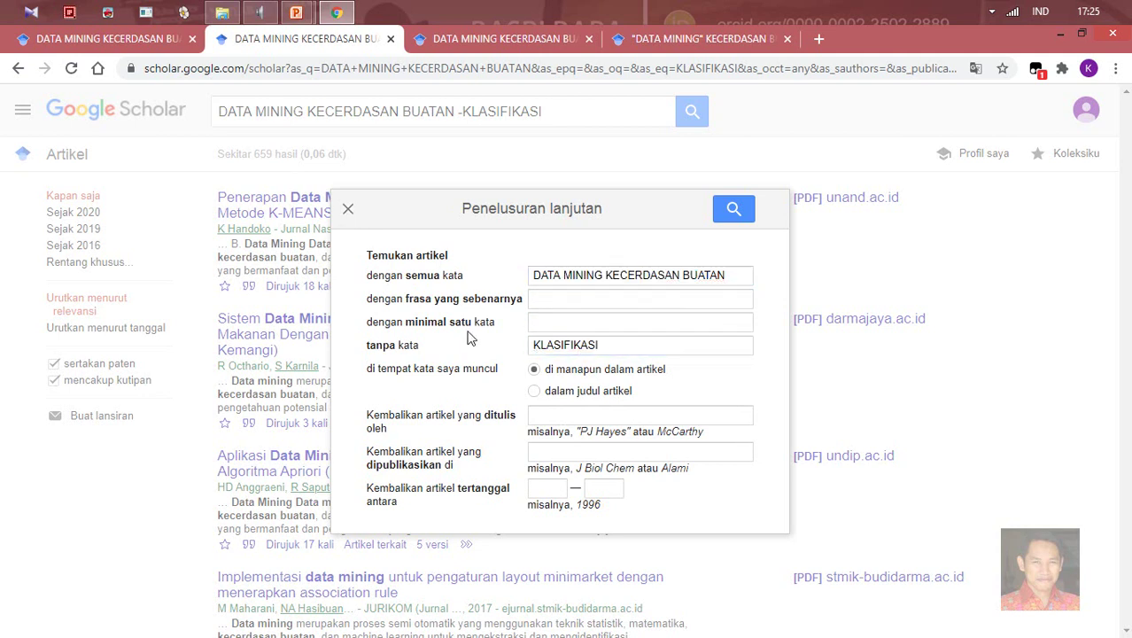
{"action": "left_click_drag", "start_coordinate": [609, 347], "coordinate": [523, 353]}
{"action": "key", "text": "BackSpace"}
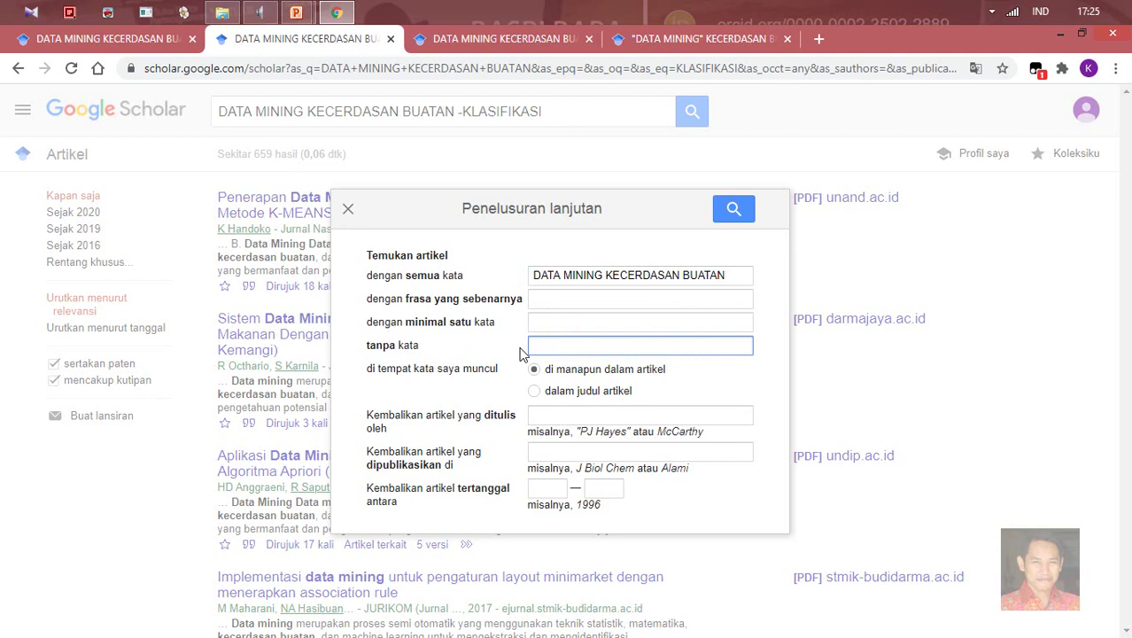
Run the advanced search on DATA MINING KECERDASAN BUATAN with the exact phrase ALGORITMA APRIORI
{"action": "left_click", "coordinate": [731, 274]}
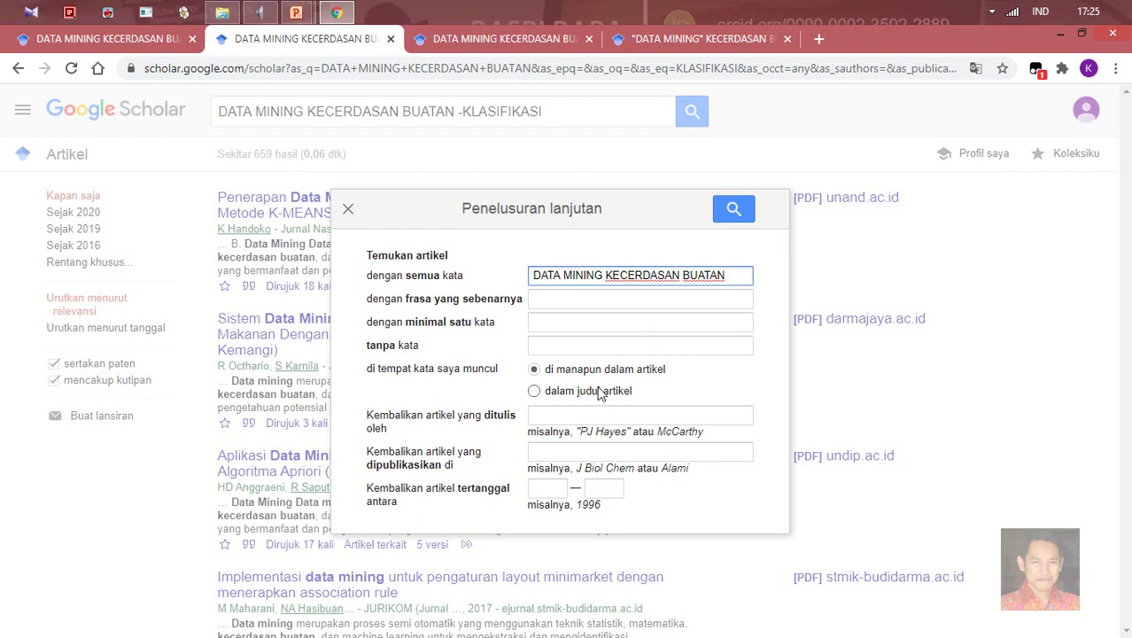
{"action": "left_click", "coordinate": [558, 304]}
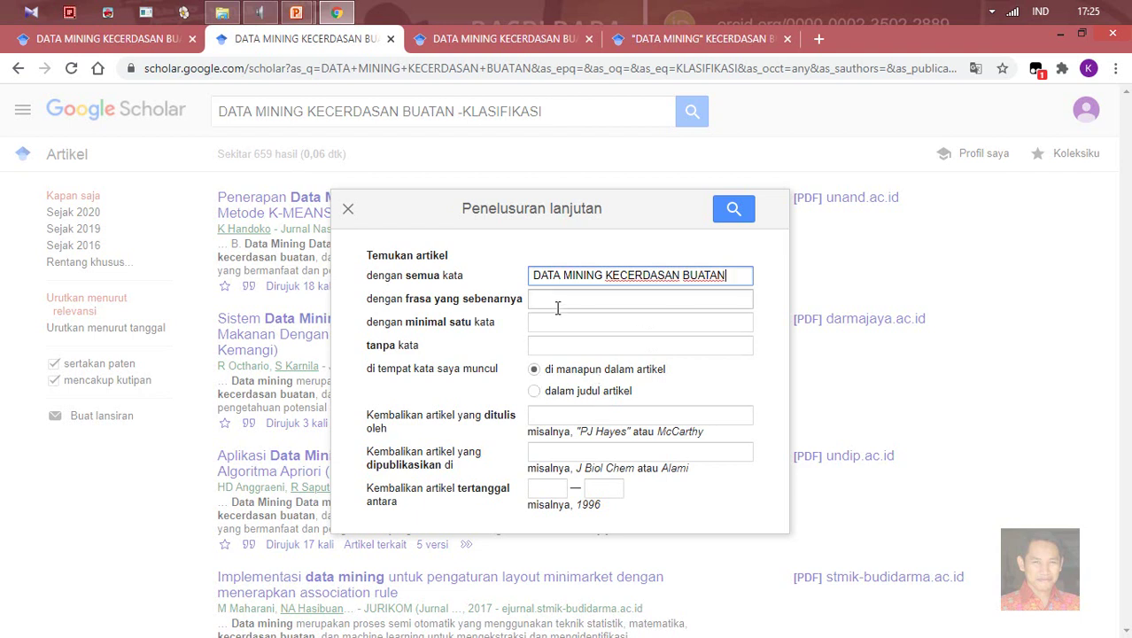
{"action": "left_click", "coordinate": [625, 297]}
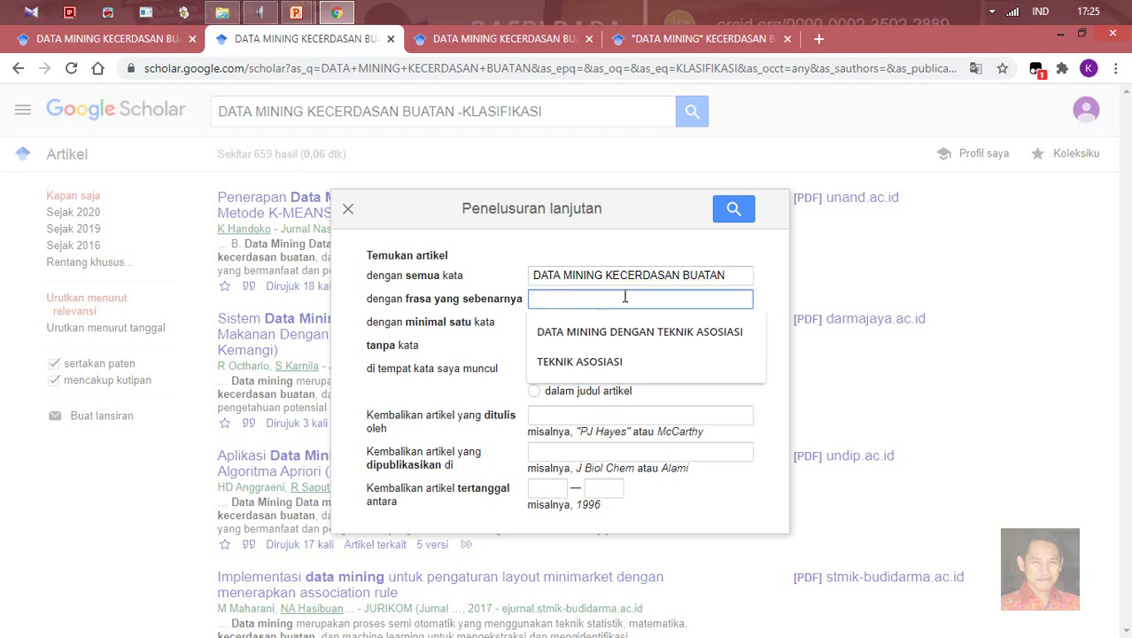
{"action": "type", "text": "ALGORITM"}
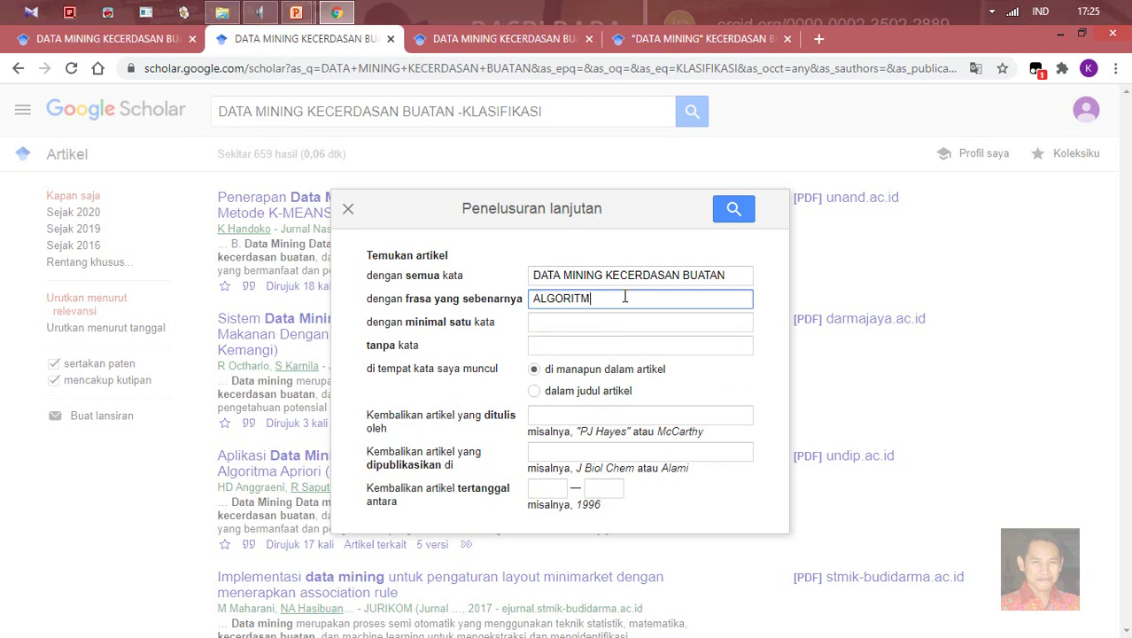
{"action": "type", "text": "A APRIORI"}
{"action": "left_click_drag", "start_coordinate": [563, 275], "coordinate": [714, 277]}
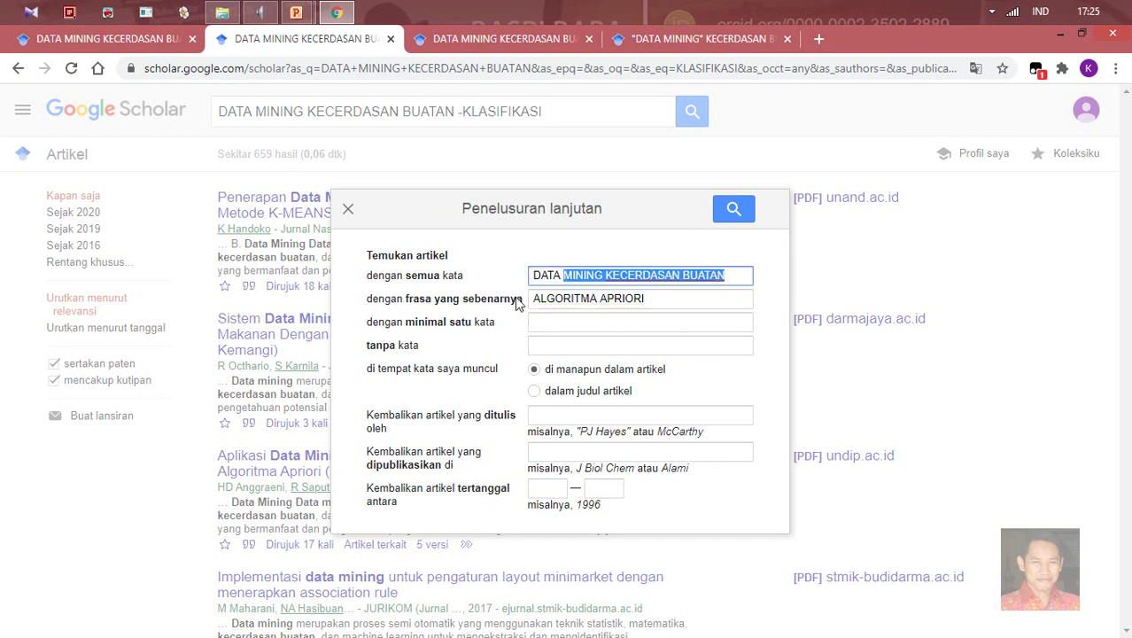
{"action": "left_click", "coordinate": [677, 303]}
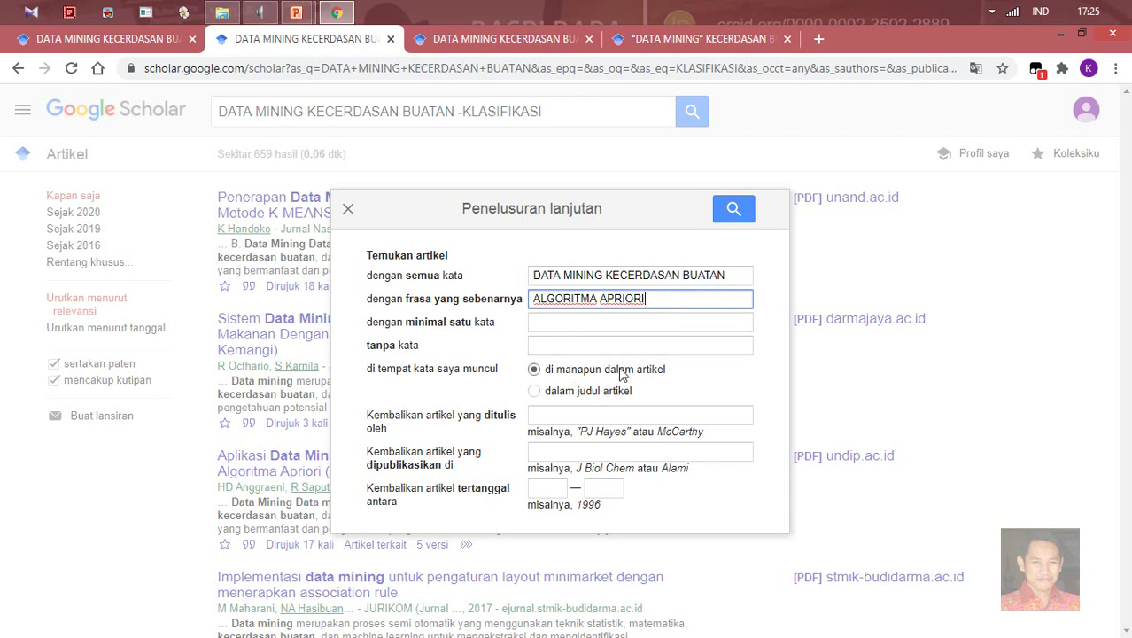
{"action": "left_click", "coordinate": [728, 209]}
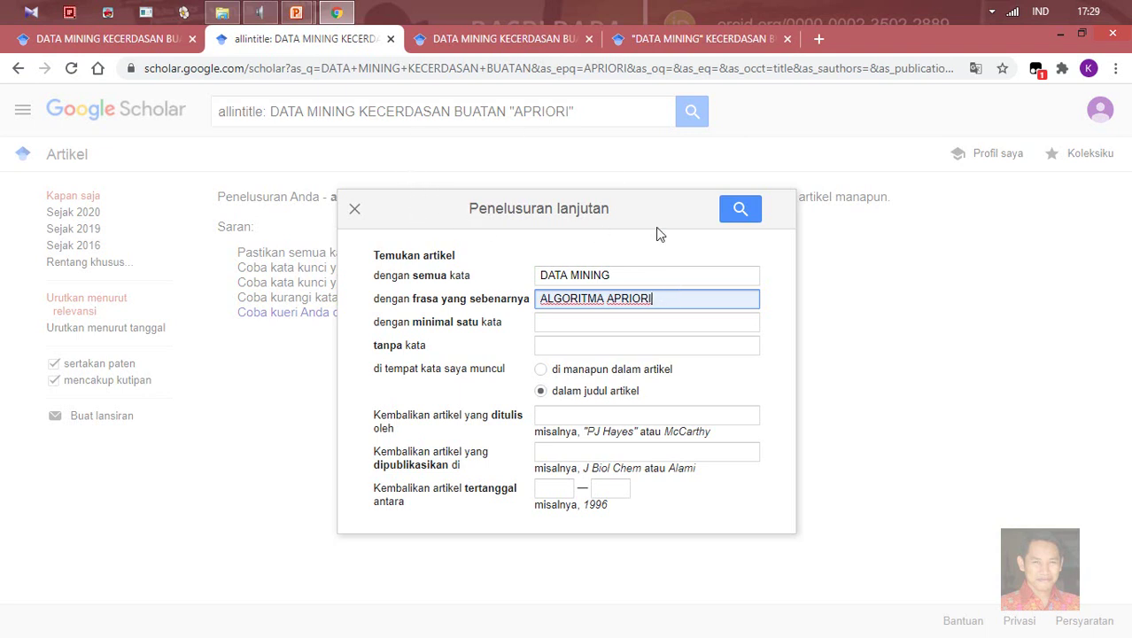
Run an advanced search for DATA MINING with the exact phrase ALGORITMA APRIORI, limited to words in article titles
{"action": "left_click", "coordinate": [644, 280]}
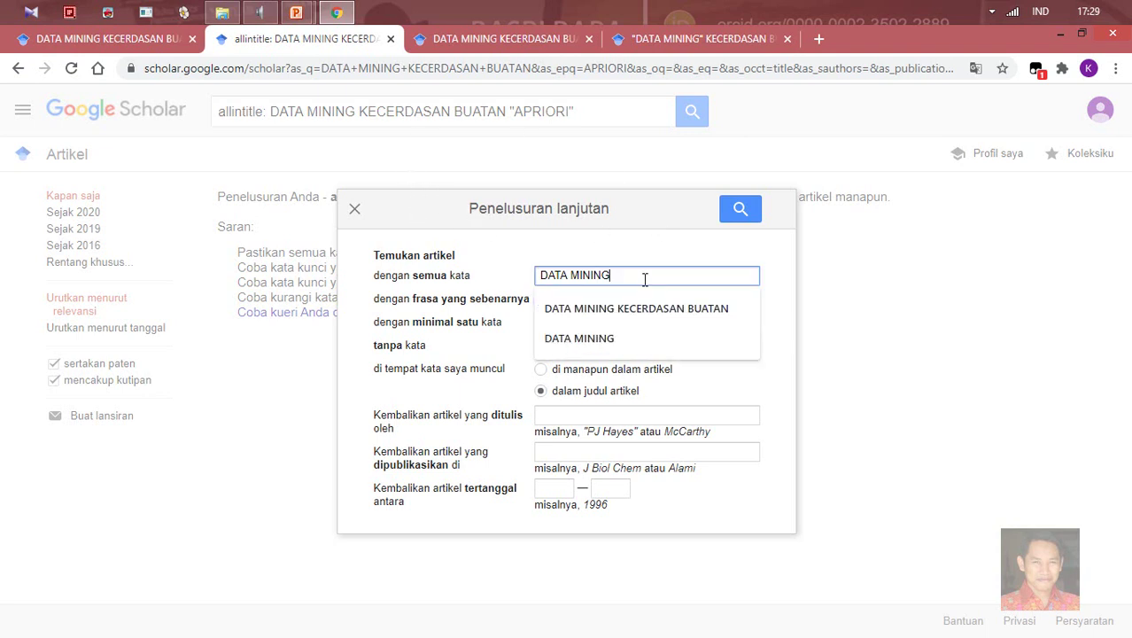
{"action": "left_click", "coordinate": [663, 243]}
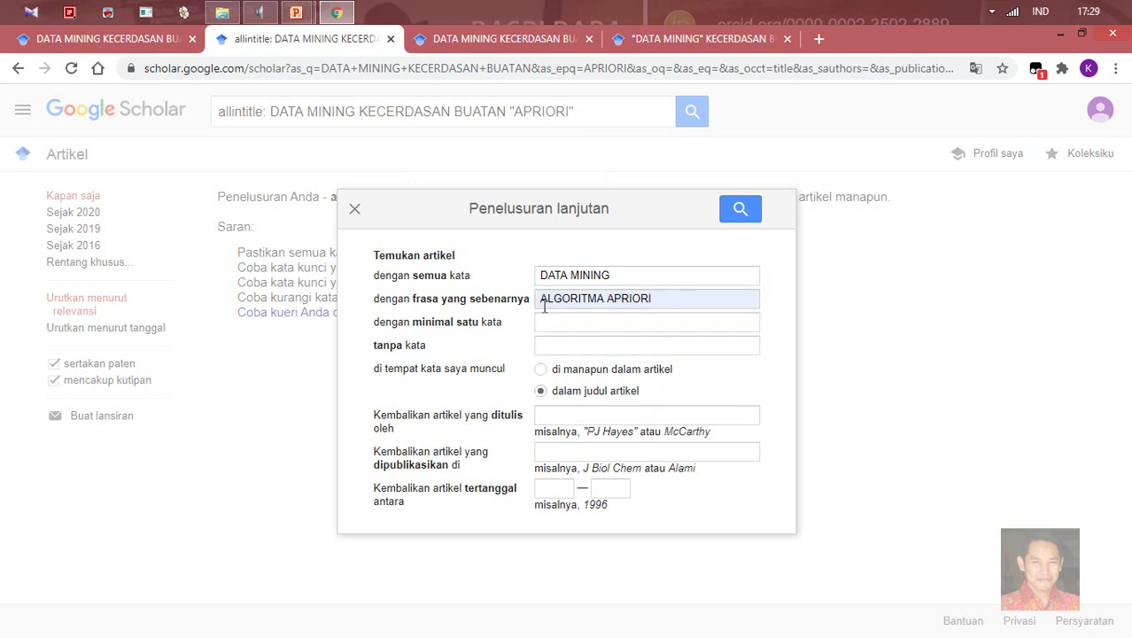
{"action": "left_click", "coordinate": [677, 299]}
{"action": "left_click_drag", "start_coordinate": [676, 299], "coordinate": [536, 299]}
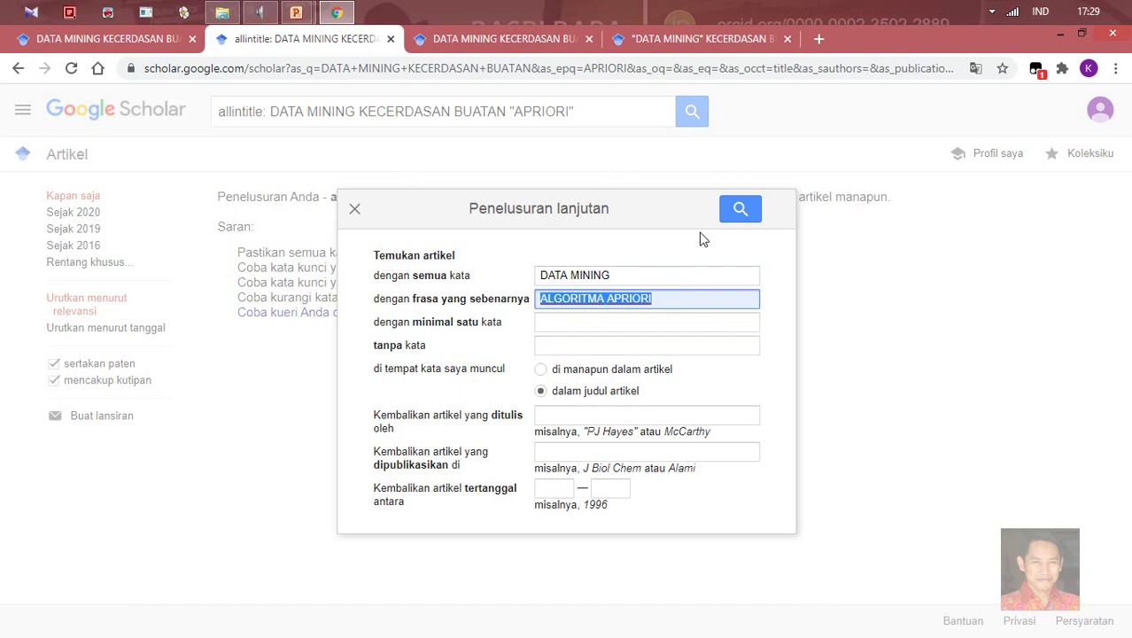
{"action": "left_click", "coordinate": [740, 210]}
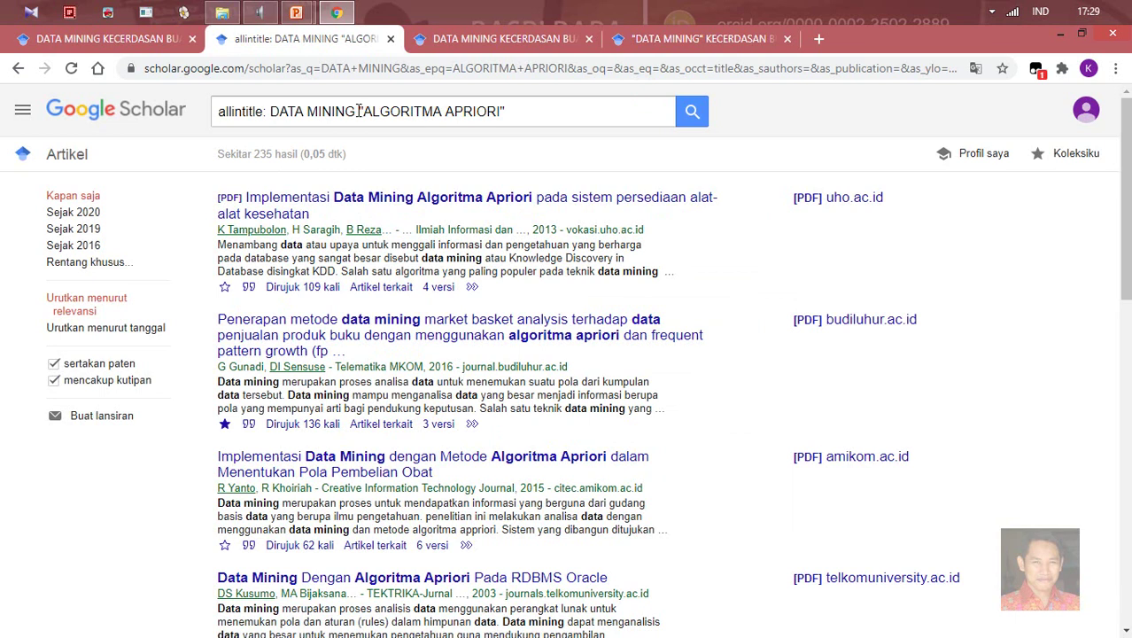
Extend the quoted phrase in the title search to "DATA MINING ALGORITMA APRIORI" and rerun the search
{"action": "left_click_drag", "start_coordinate": [512, 113], "coordinate": [361, 118]}
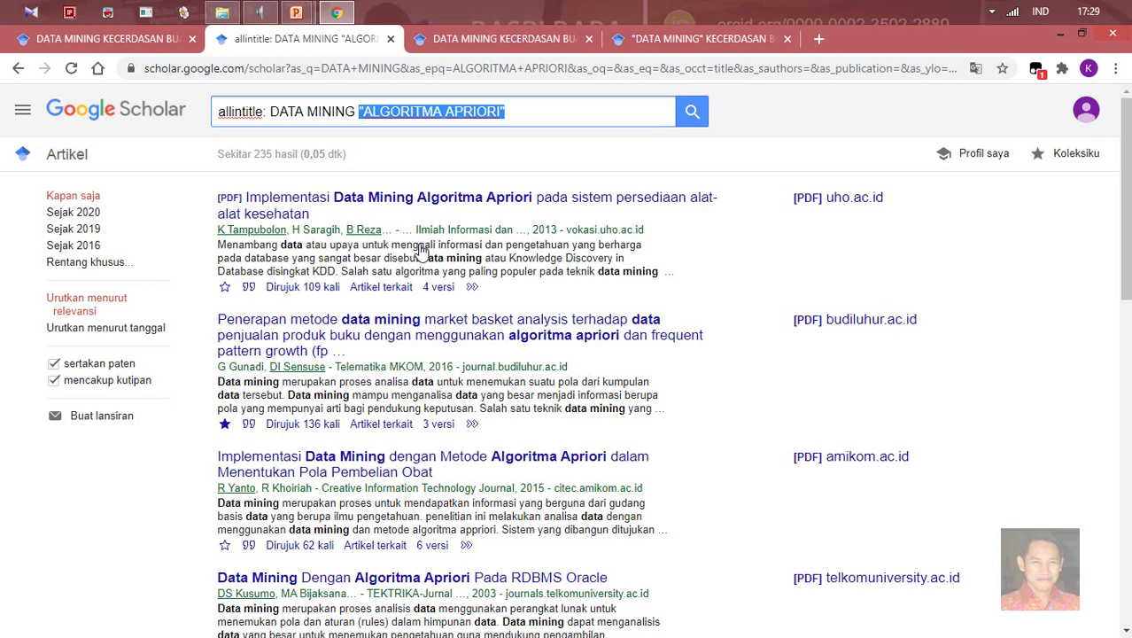
{"action": "scroll", "coordinate": [390, 186], "scroll_direction": "down", "scroll_amount": 1}
{"action": "scroll", "coordinate": [394, 195], "scroll_direction": "up", "scroll_amount": 1}
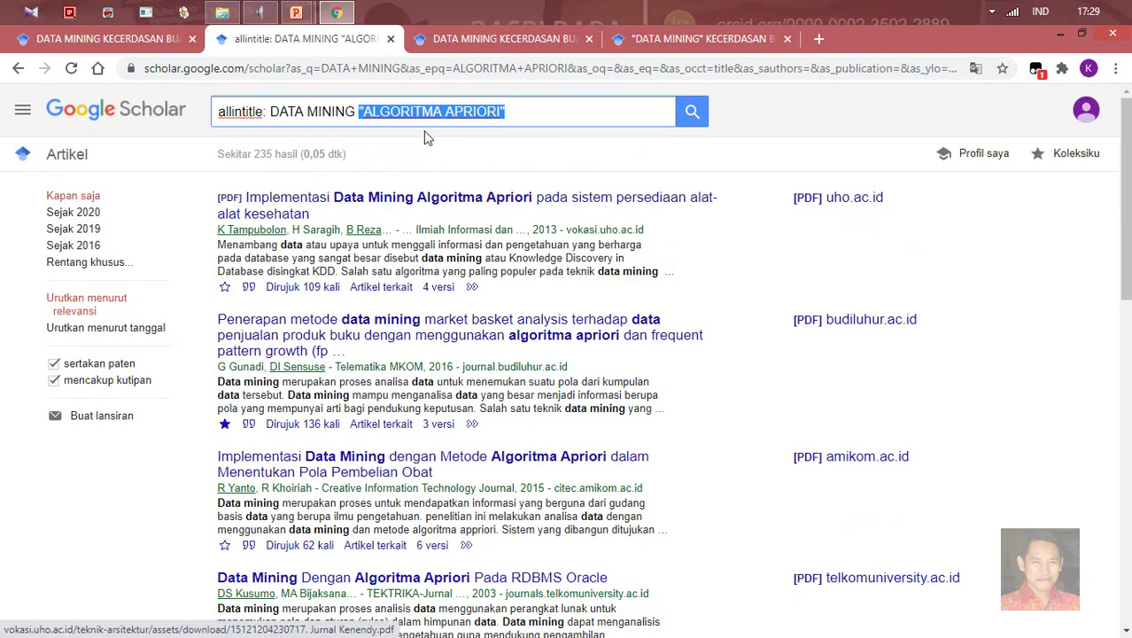
{"action": "scroll", "coordinate": [420, 138], "scroll_direction": "down", "scroll_amount": 3}
{"action": "scroll", "coordinate": [486, 256], "scroll_direction": "up", "scroll_amount": 3}
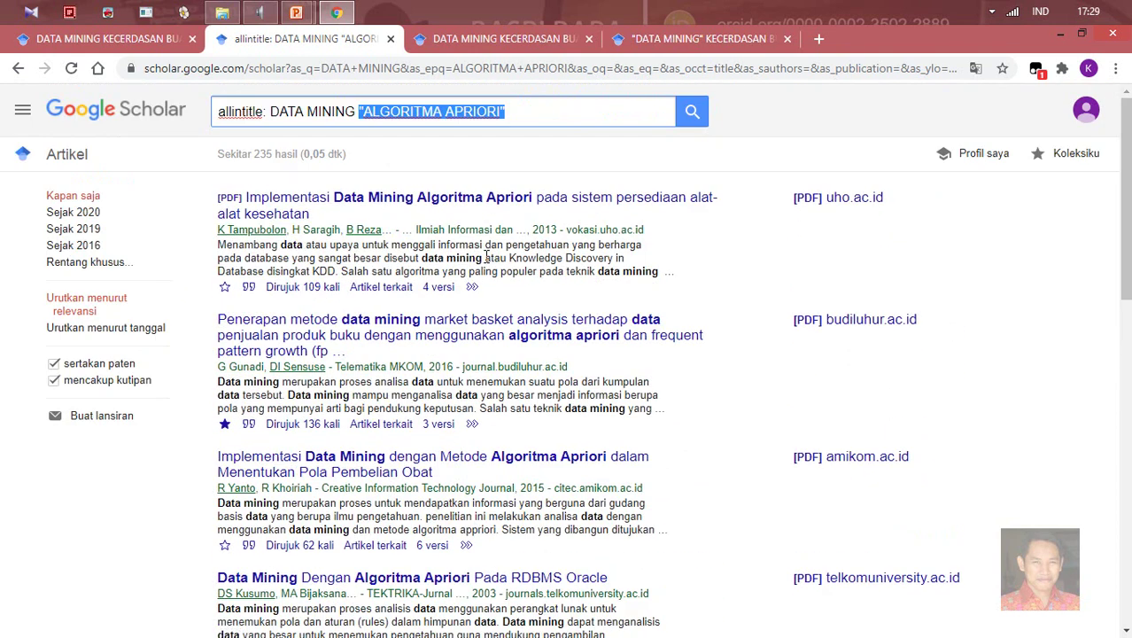
{"action": "left_click", "coordinate": [271, 110]}
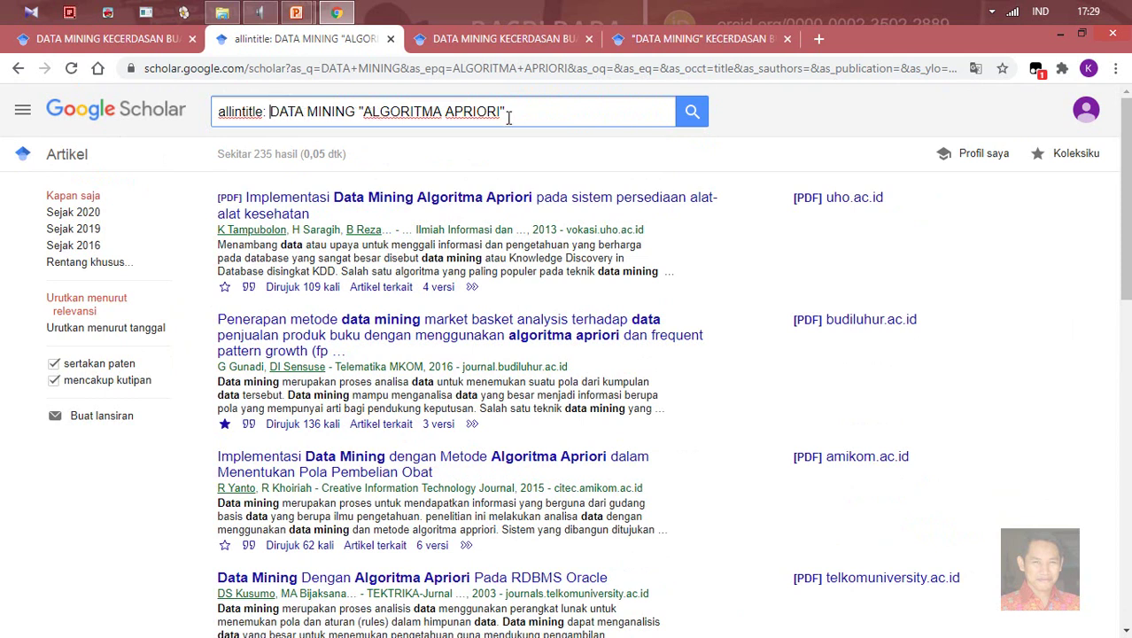
{"action": "left_click", "coordinate": [363, 113]}
{"action": "key", "text": "BackSpace"}
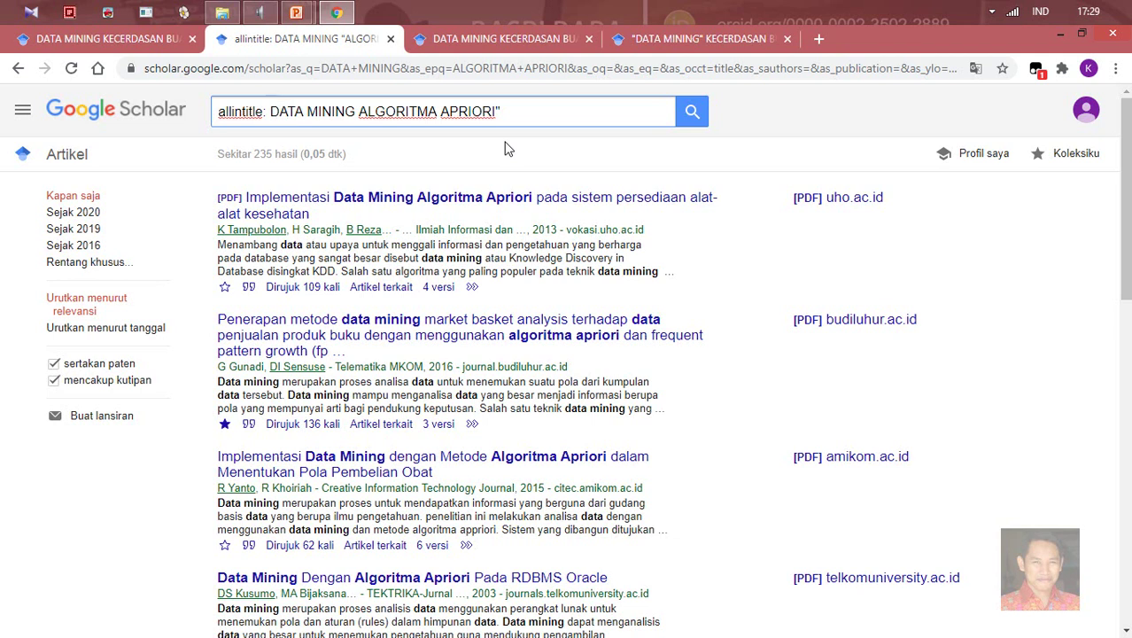
{"action": "type", "text": "\""}
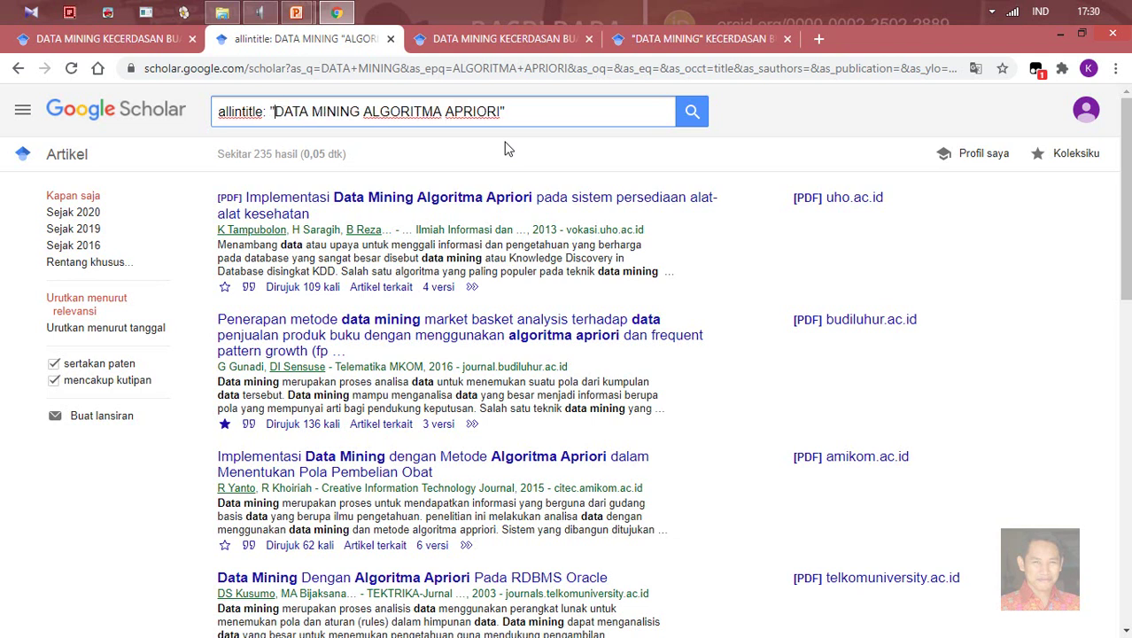
{"action": "left_click", "coordinate": [691, 112]}
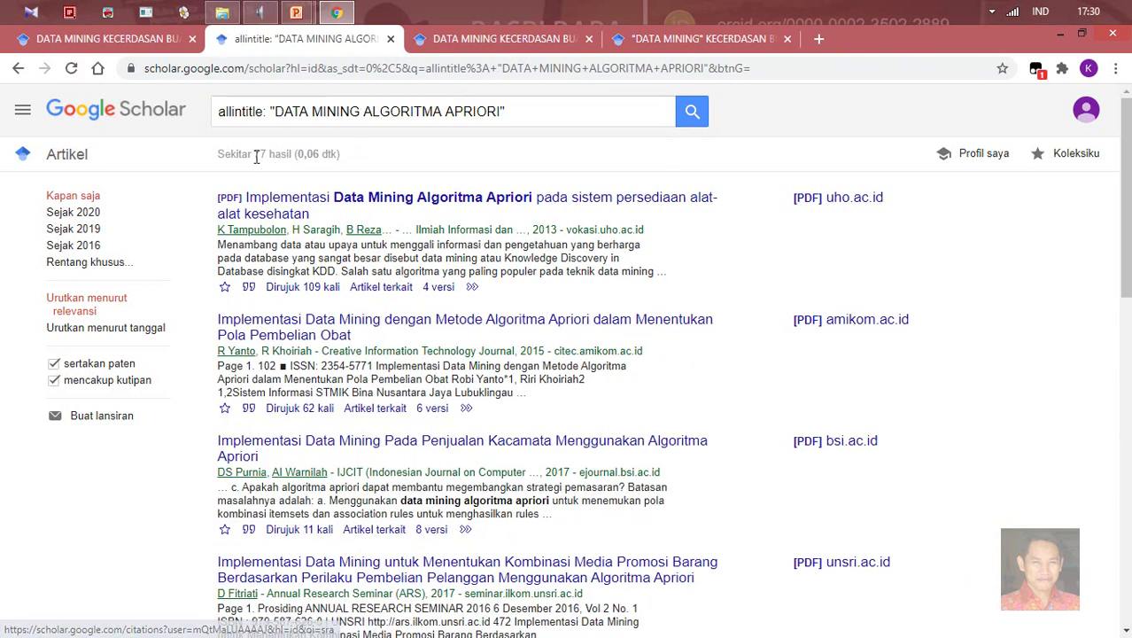
Examine the result count, the quoted phrase in the query and the listed article titles for matches with that phrase
{"action": "left_click_drag", "start_coordinate": [254, 156], "coordinate": [266, 158]}
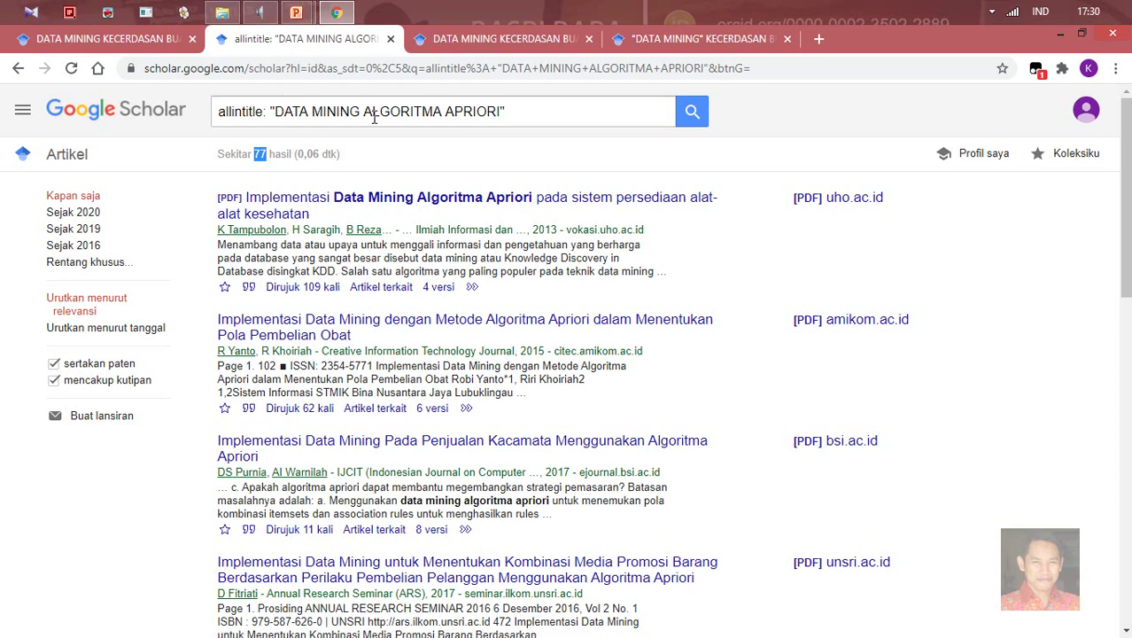
{"action": "left_click_drag", "start_coordinate": [364, 112], "coordinate": [526, 110]}
{"action": "left_click", "coordinate": [525, 110]}
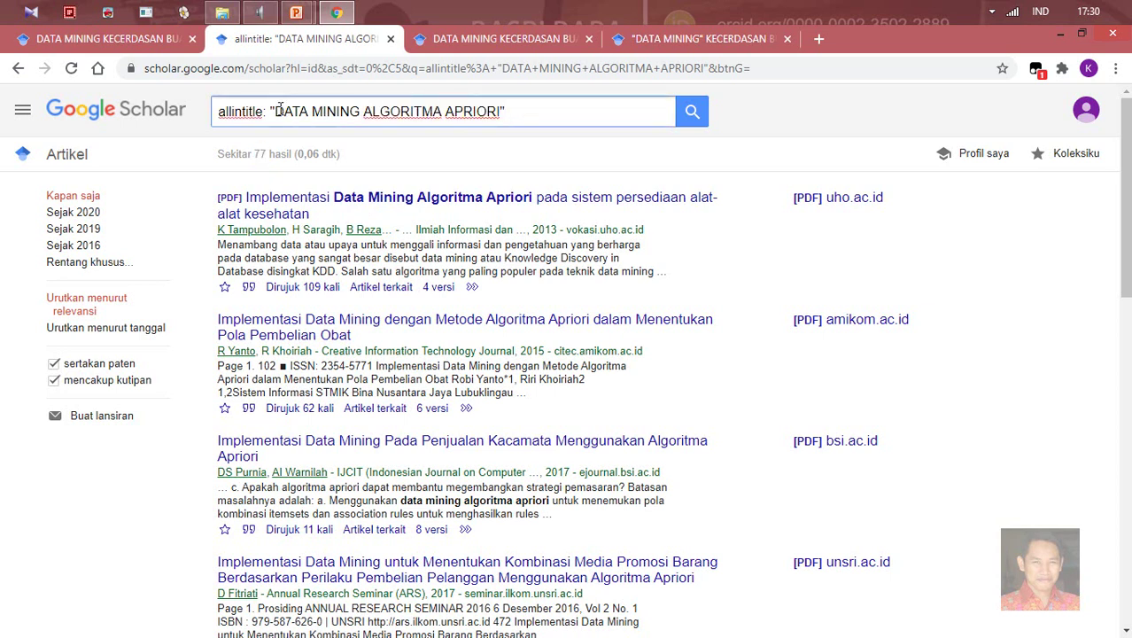
{"action": "left_click_drag", "start_coordinate": [276, 111], "coordinate": [272, 108]}
{"action": "left_click_drag", "start_coordinate": [502, 111], "coordinate": [276, 114]}
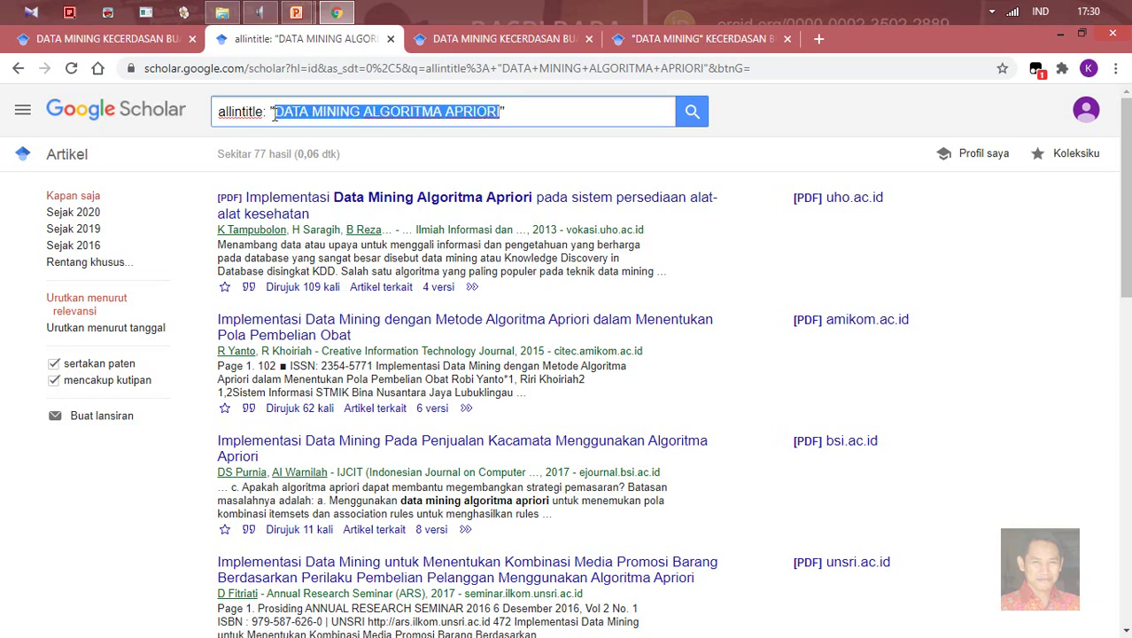
{"action": "left_click", "coordinate": [242, 111]}
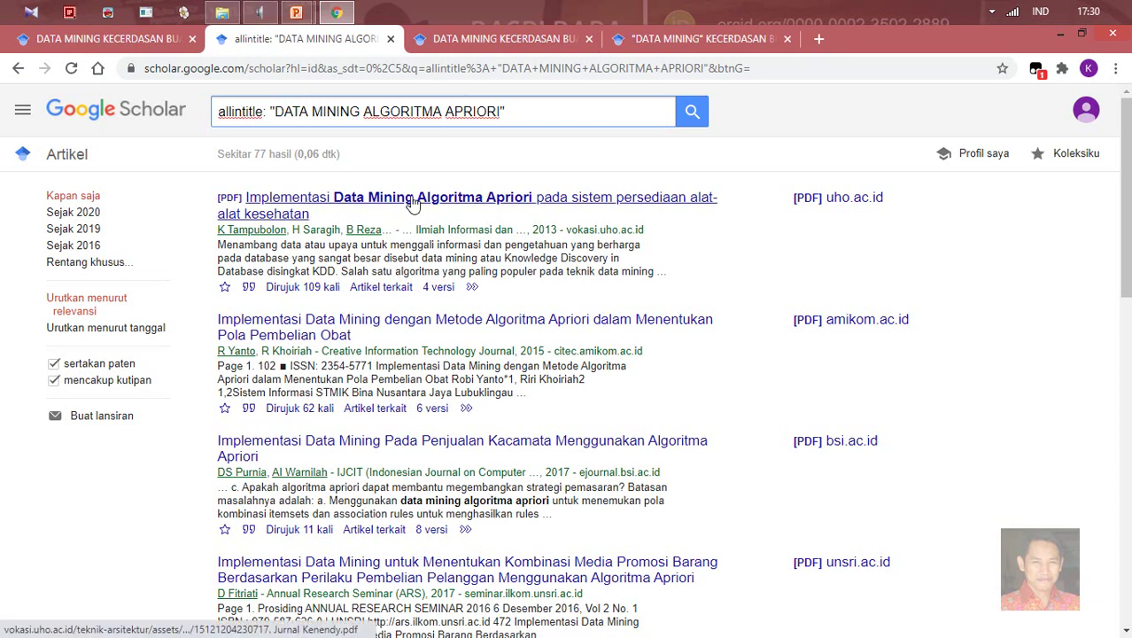
{"action": "scroll", "coordinate": [531, 208], "scroll_direction": "down", "scroll_amount": 1}
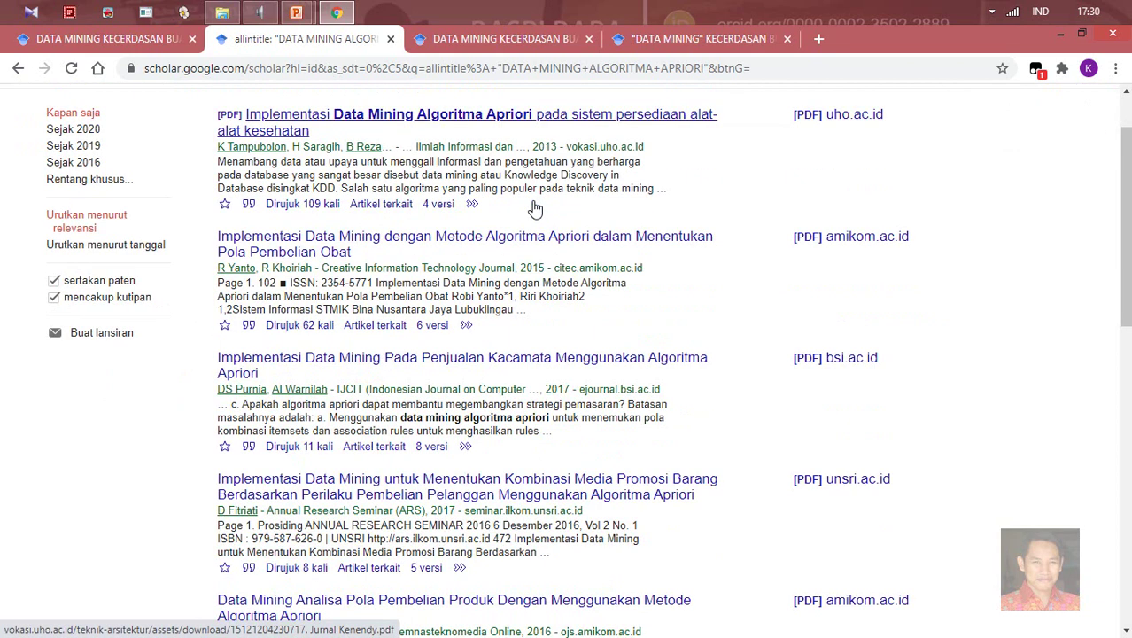
{"action": "scroll", "coordinate": [538, 252], "scroll_direction": "down", "scroll_amount": 2}
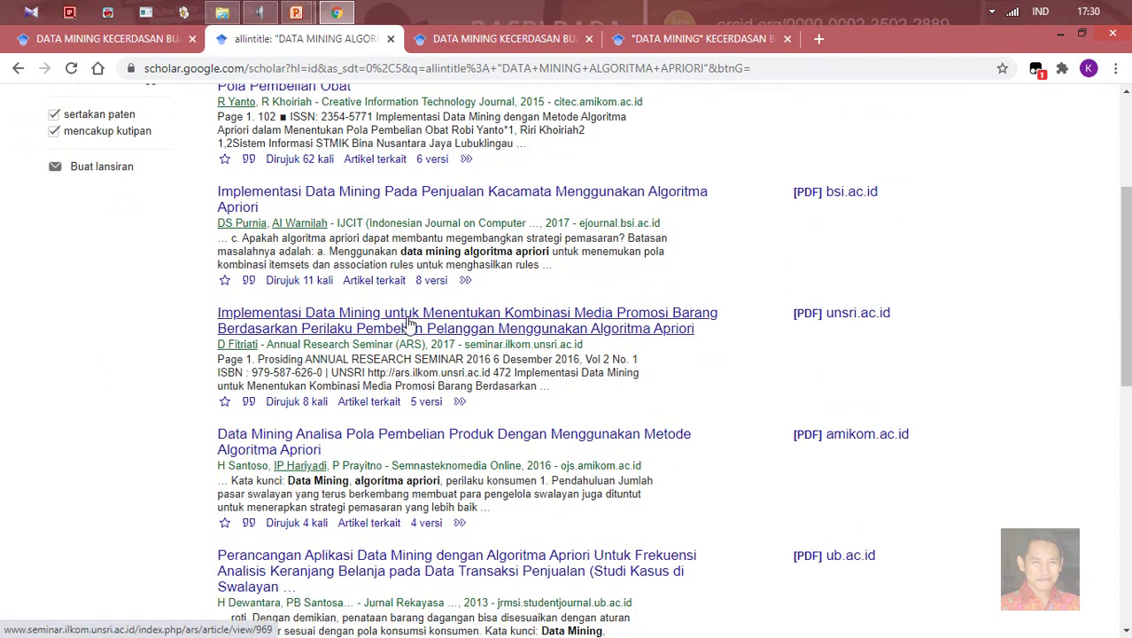
{"action": "scroll", "coordinate": [563, 315], "scroll_direction": "up", "scroll_amount": 3}
{"action": "scroll", "coordinate": [635, 364], "scroll_direction": "down", "scroll_amount": 8}
{"action": "scroll", "coordinate": [634, 365], "scroll_direction": "up", "scroll_amount": 7}
{"action": "scroll", "coordinate": [634, 364], "scroll_direction": "up", "scroll_amount": 2}
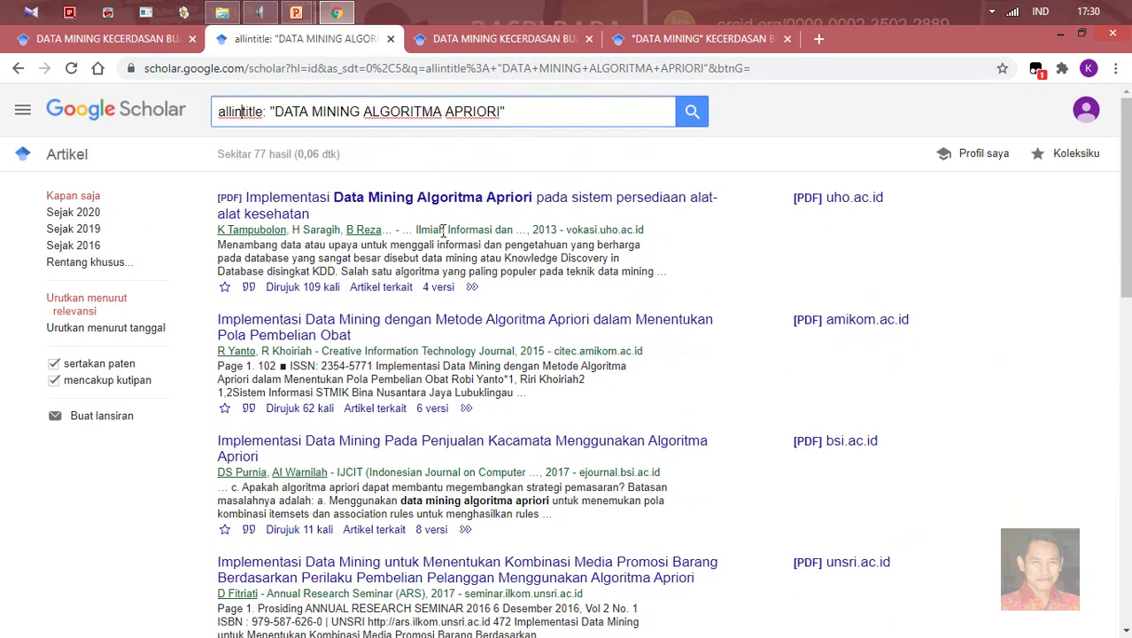
{"action": "left_click", "coordinate": [259, 148]}
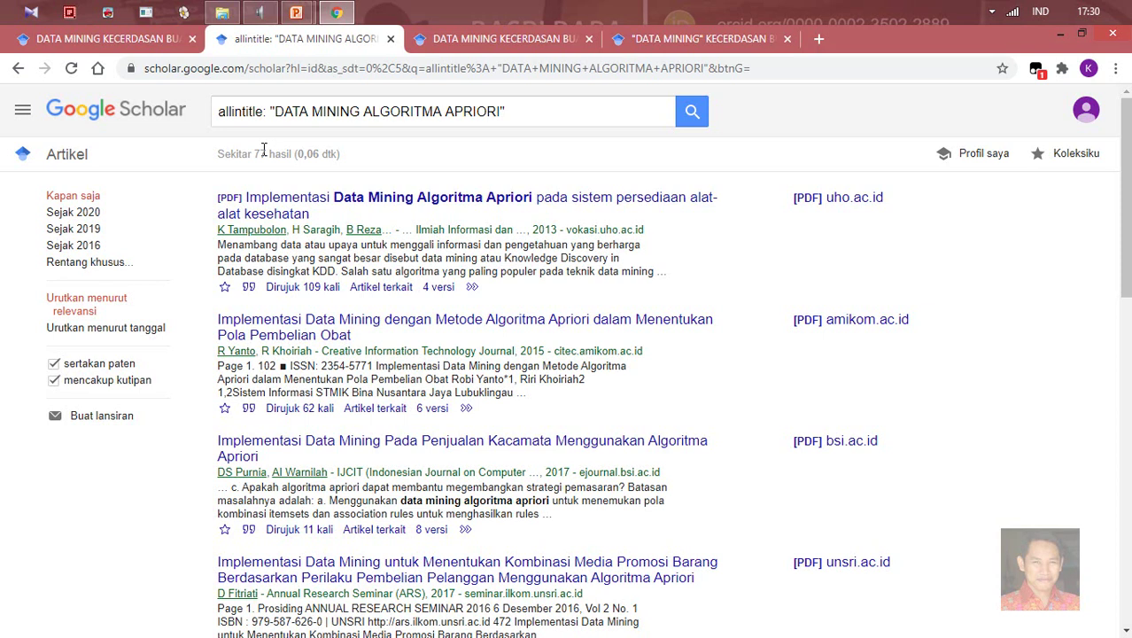
Open the advanced search form and set the words to match anywhere in the article
{"action": "left_click", "coordinate": [28, 112]}
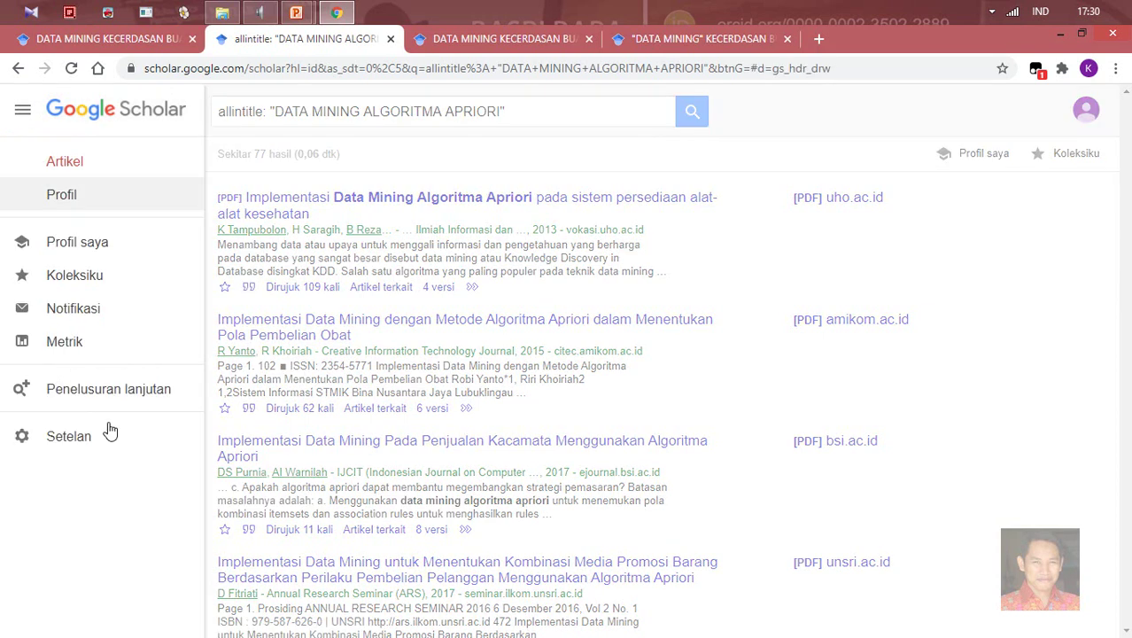
{"action": "left_click", "coordinate": [110, 393]}
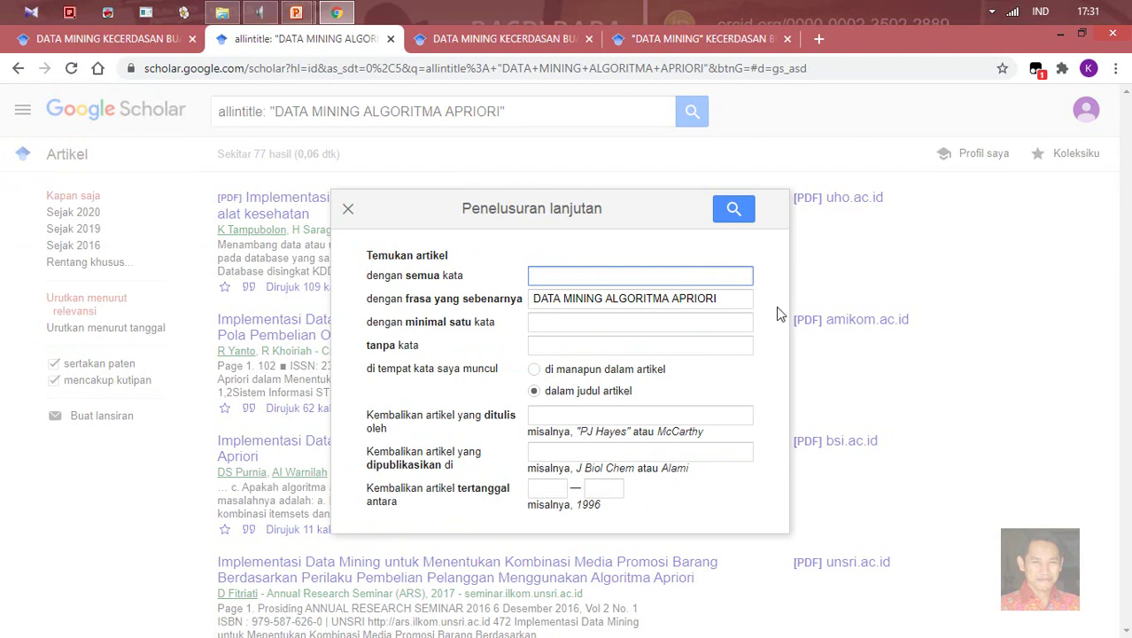
{"action": "left_click", "coordinate": [740, 302]}
{"action": "left_click", "coordinate": [533, 300]}
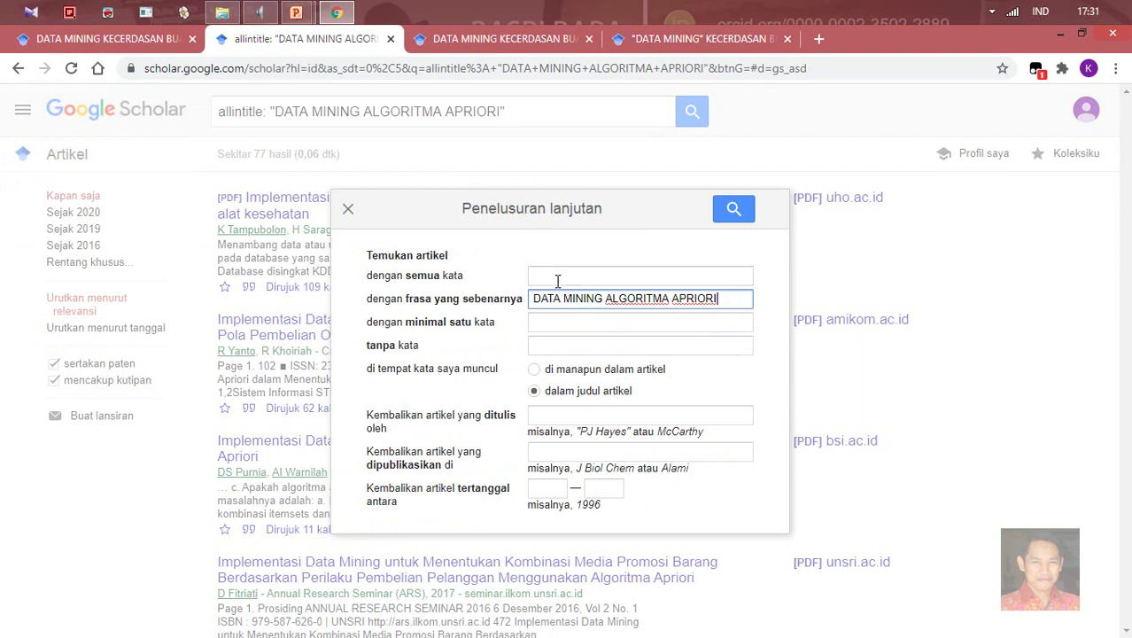
{"action": "left_click_drag", "start_coordinate": [530, 303], "coordinate": [746, 318]}
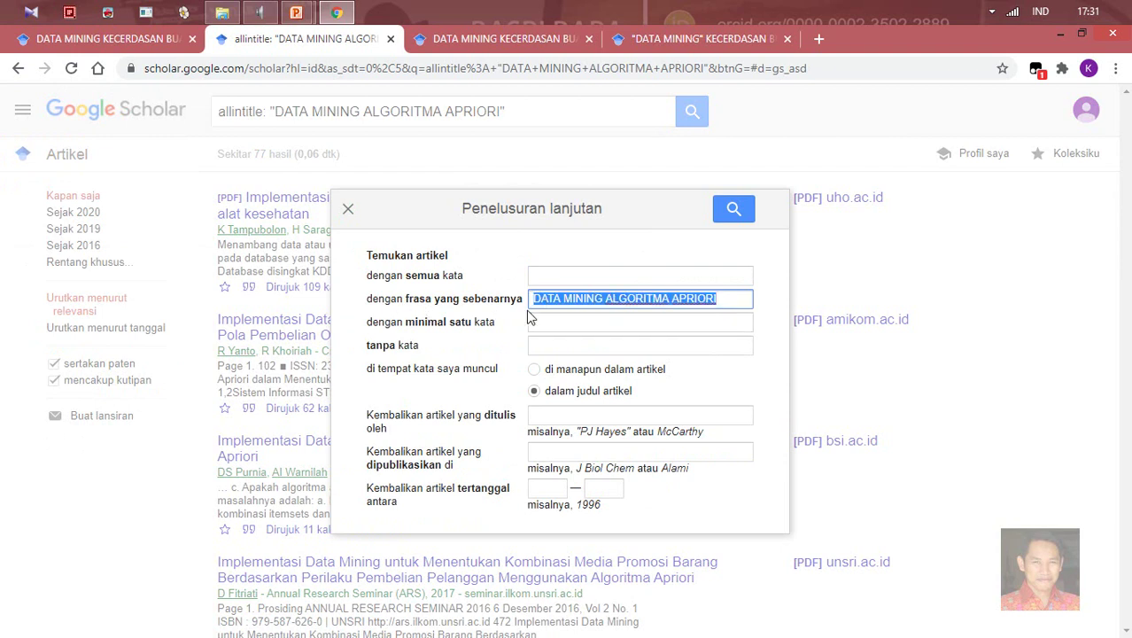
{"action": "left_click_drag", "start_coordinate": [735, 298], "coordinate": [530, 298]}
{"action": "left_click", "coordinate": [663, 415]}
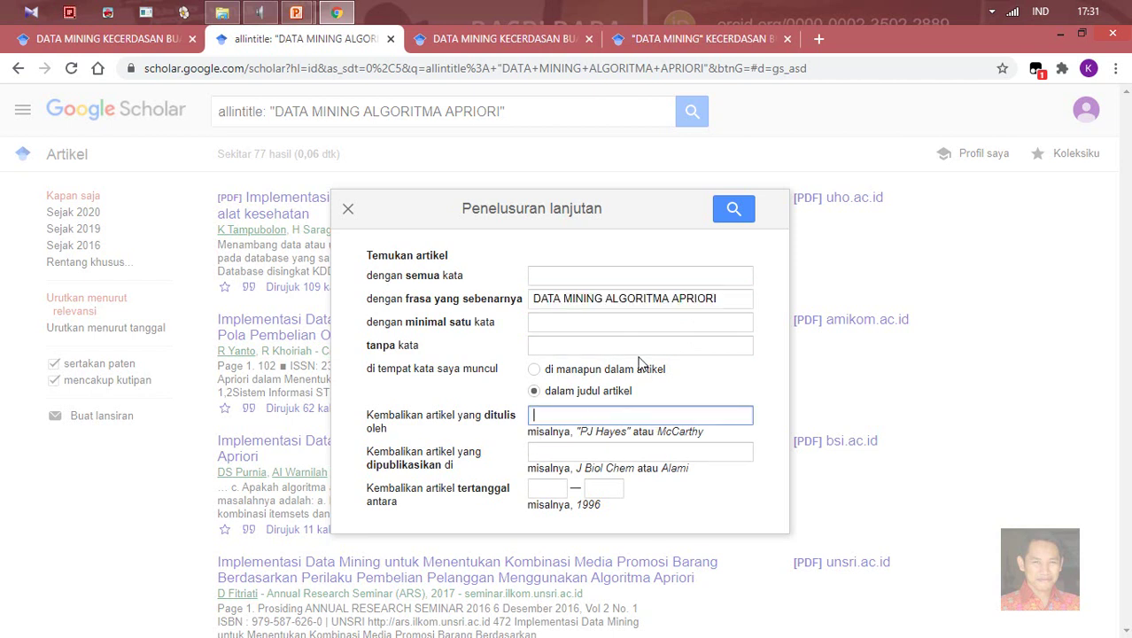
{"action": "left_click", "coordinate": [562, 276]}
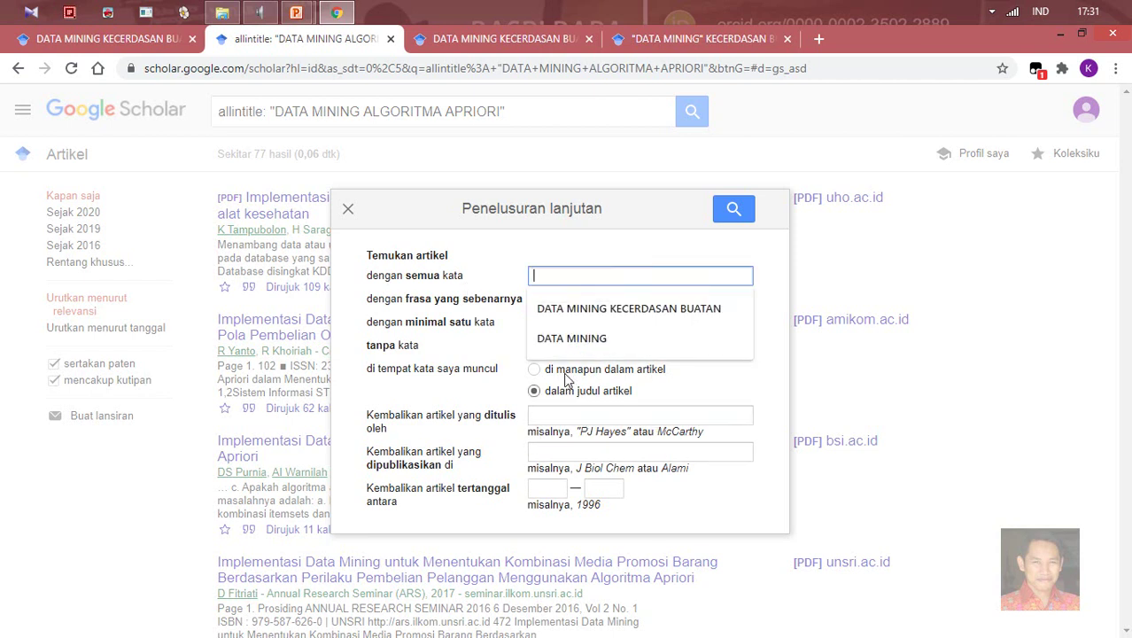
{"action": "left_click", "coordinate": [572, 369]}
{"action": "left_click", "coordinate": [595, 276]}
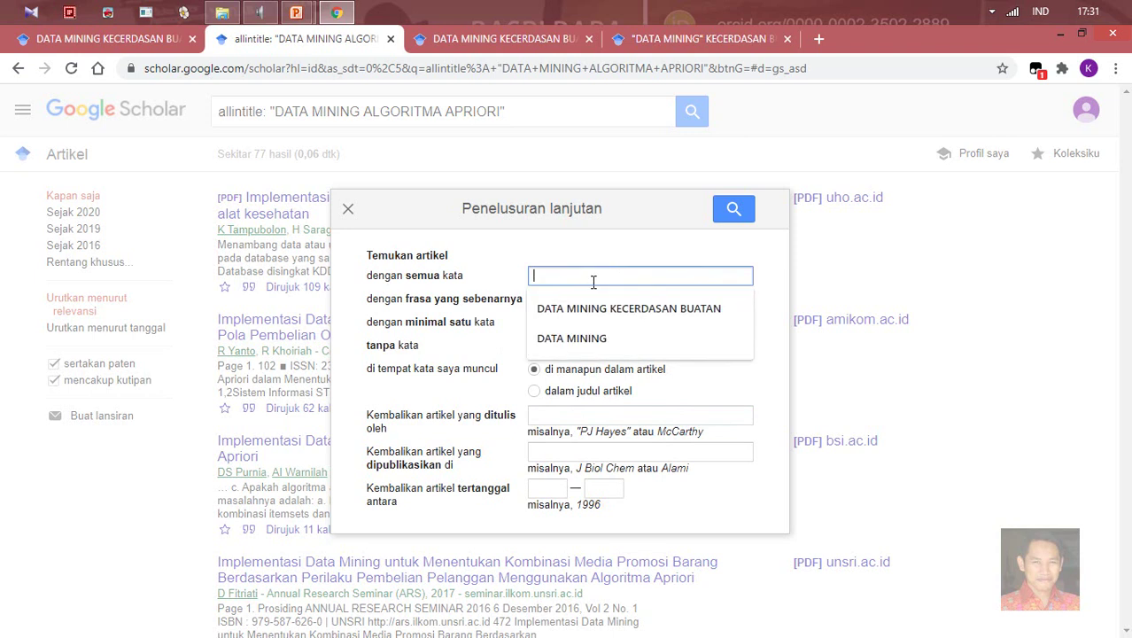
{"action": "left_click", "coordinate": [562, 416]}
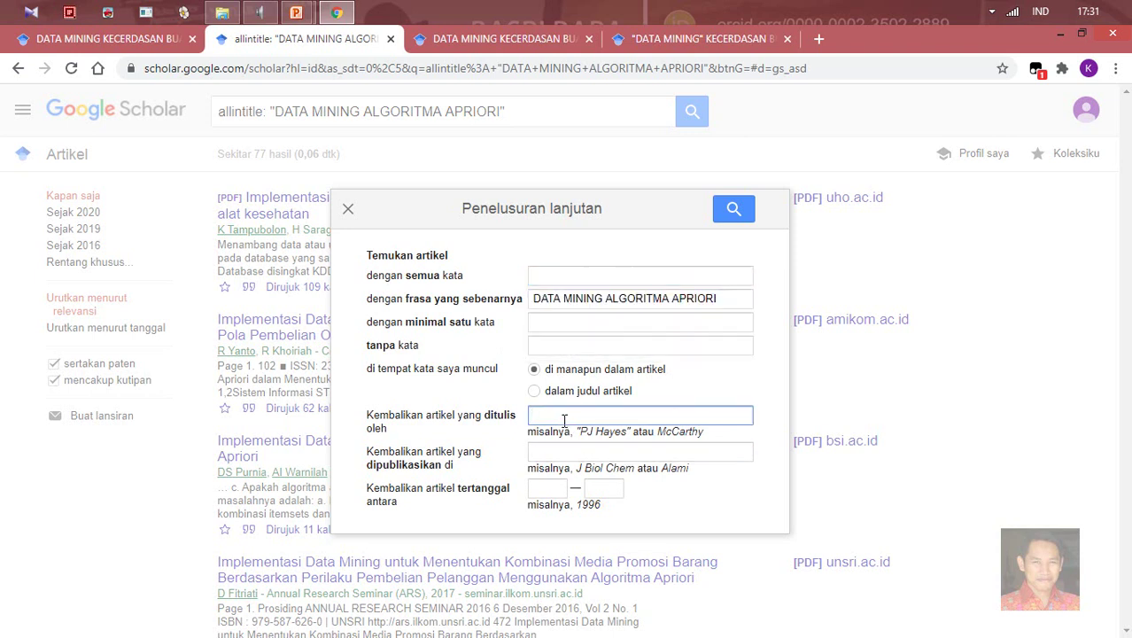
Clear the exact phrase DATA MINING ALGORITMA APRIORI from the advanced search form
{"action": "left_click", "coordinate": [732, 298]}
{"action": "key", "text": "ctrl+a"}
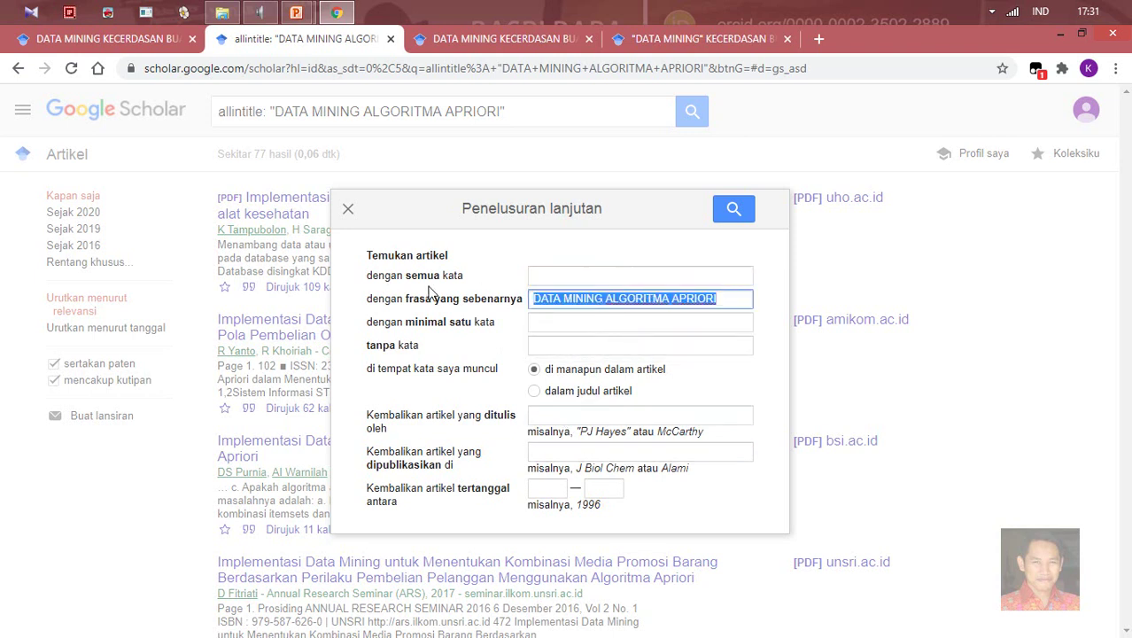
{"action": "key", "text": "BackSpace"}
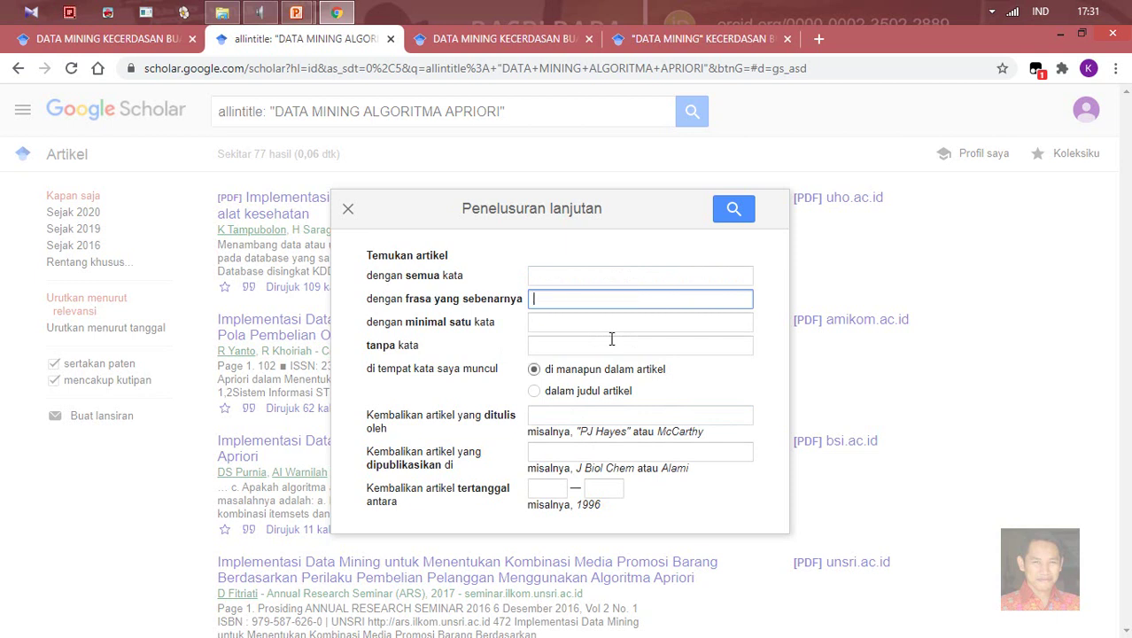
Run an advanced search for articles with all the words BLOB MODIFICATION and check the result count
{"action": "left_click", "coordinate": [576, 277]}
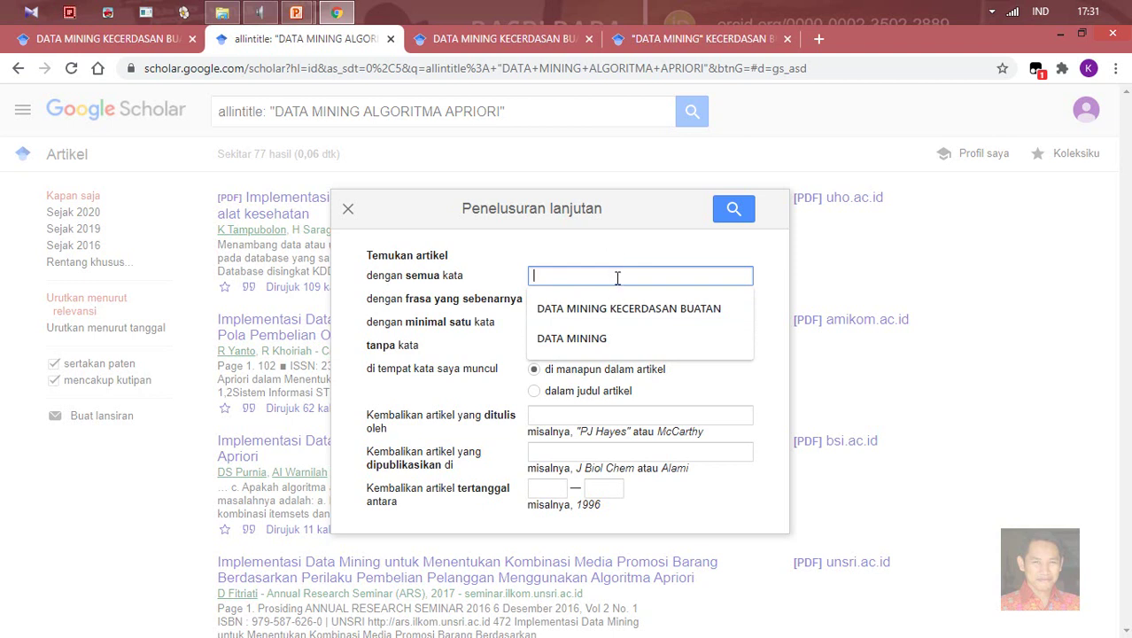
{"action": "left_click", "coordinate": [643, 251]}
{"action": "left_click", "coordinate": [622, 275]}
{"action": "type", "text": "BLOB MODI"}
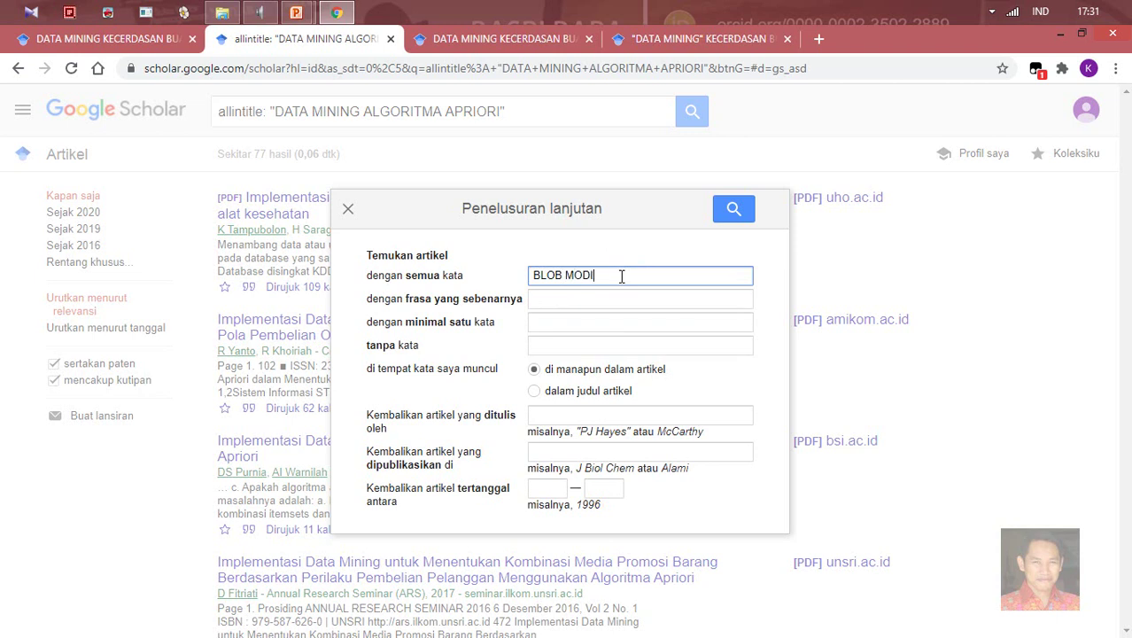
{"action": "type", "text": "FICATION"}
{"action": "left_click", "coordinate": [733, 211]}
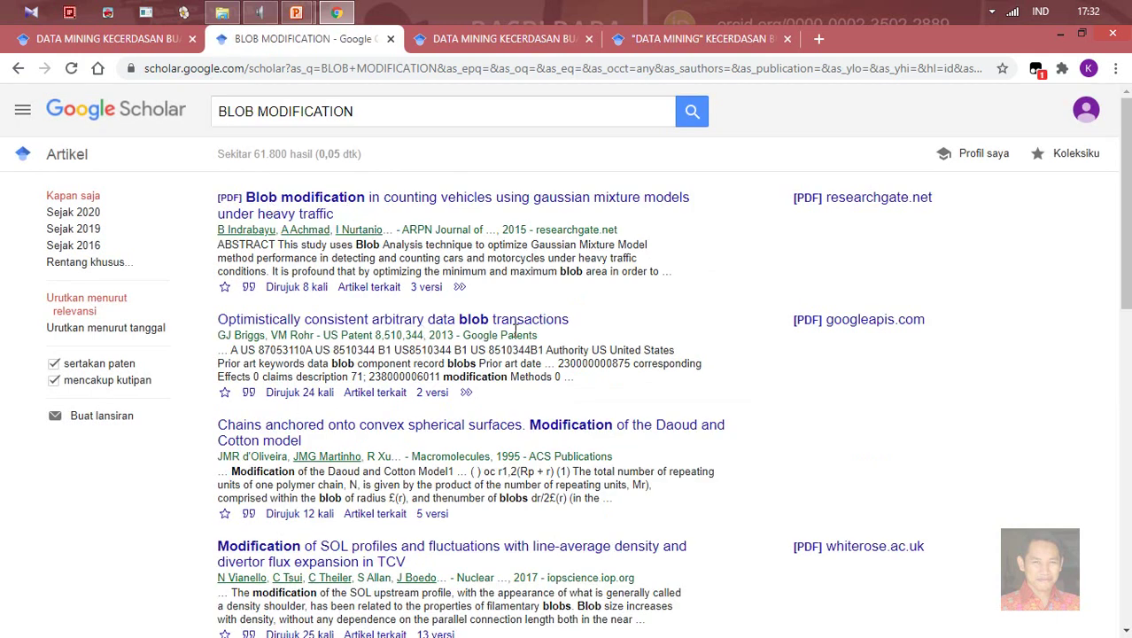
{"action": "double_click", "coordinate": [261, 153]}
Rerun the BLOB MODIFICATION advanced search limited to articles written by the author's surname
{"action": "left_click", "coordinate": [22, 109]}
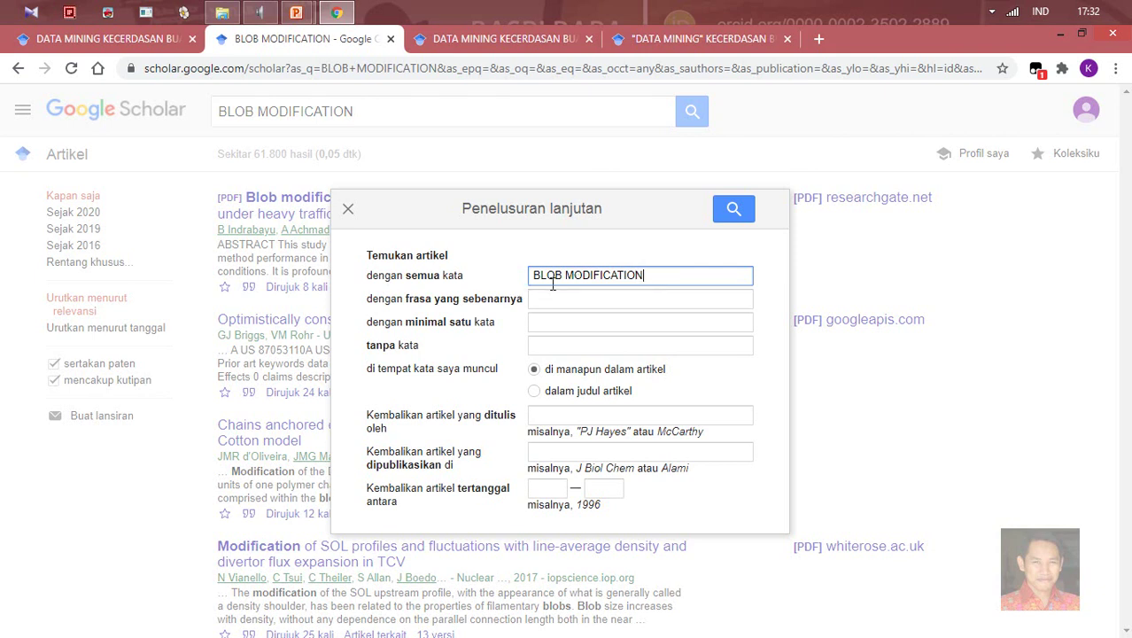
{"action": "left_click", "coordinate": [608, 415]}
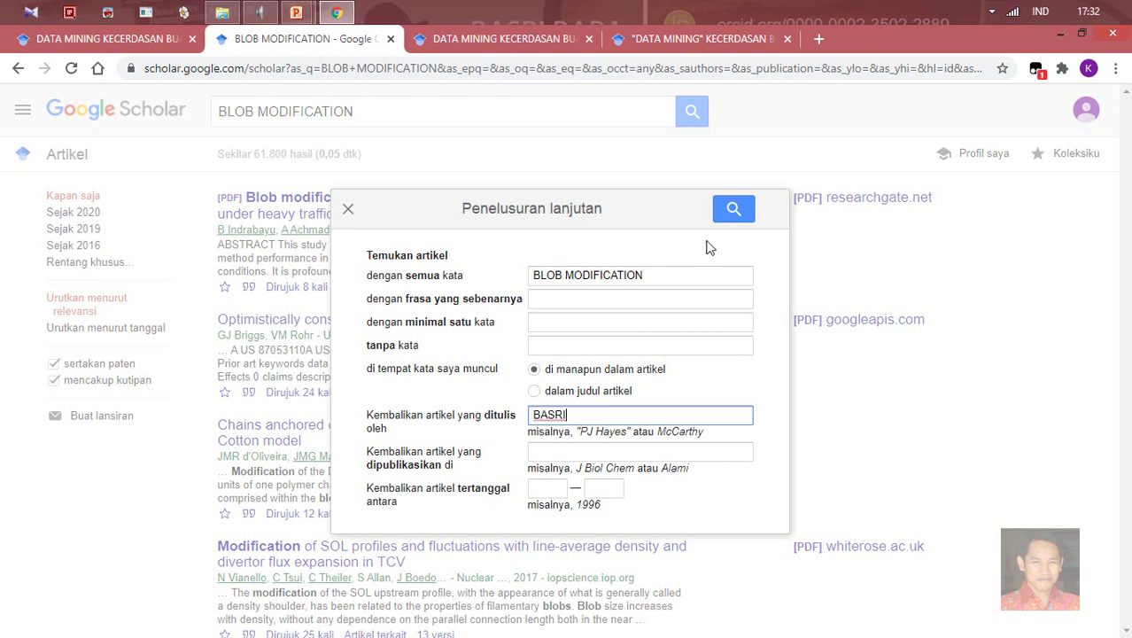
{"action": "left_click", "coordinate": [732, 211]}
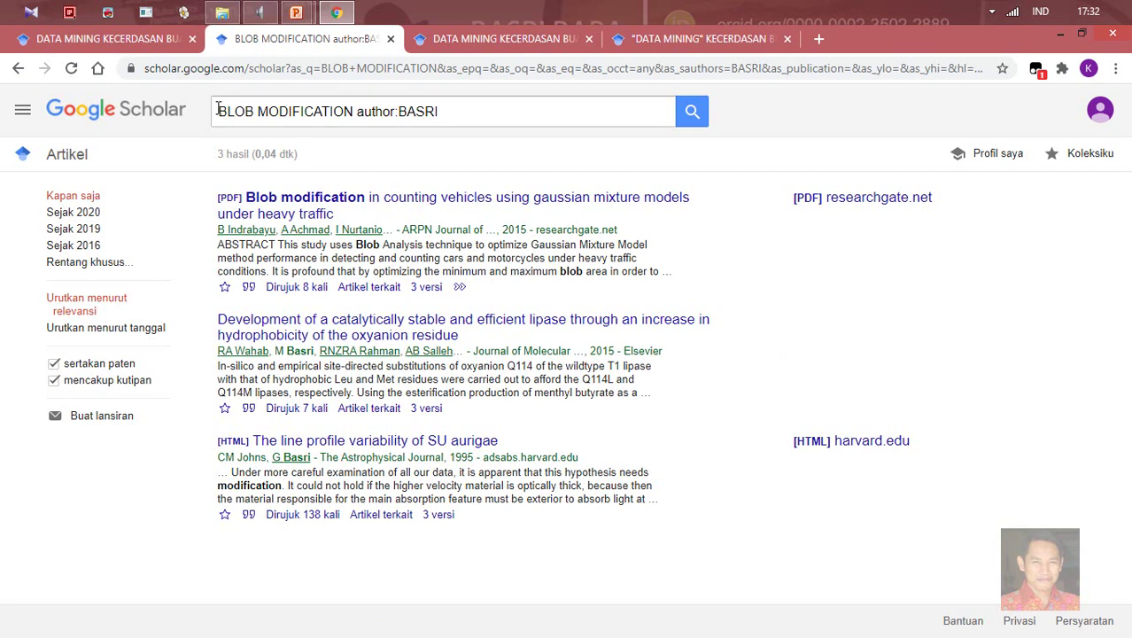
Examine the keywords and the author filter in the BLOB MODIFICATION query
{"action": "left_click_drag", "start_coordinate": [219, 111], "coordinate": [353, 108]}
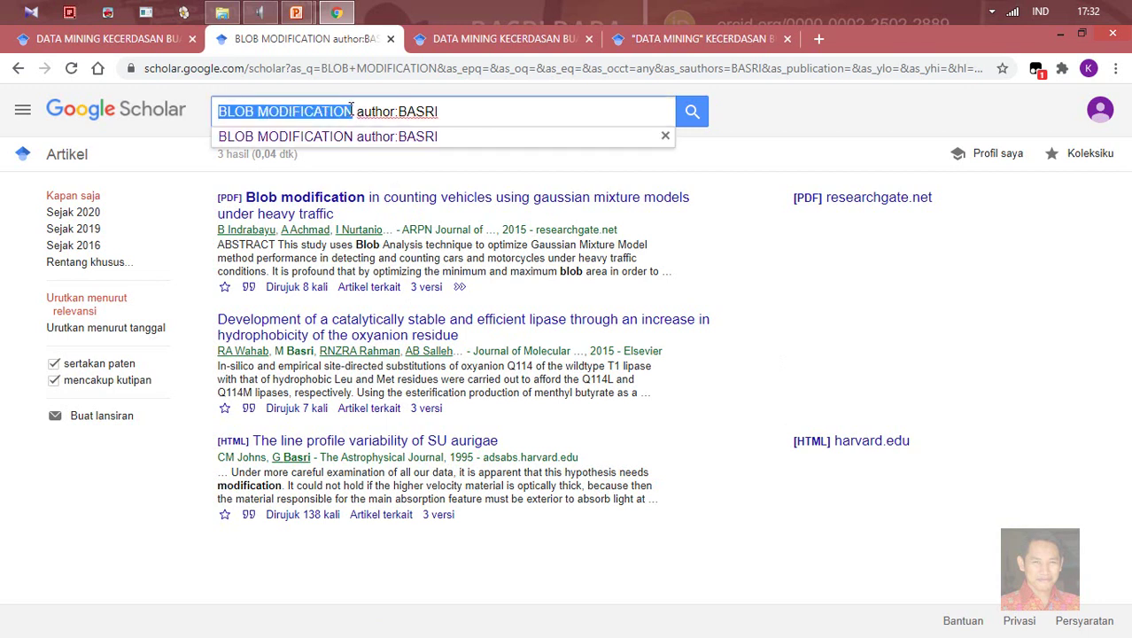
{"action": "left_click", "coordinate": [446, 113]}
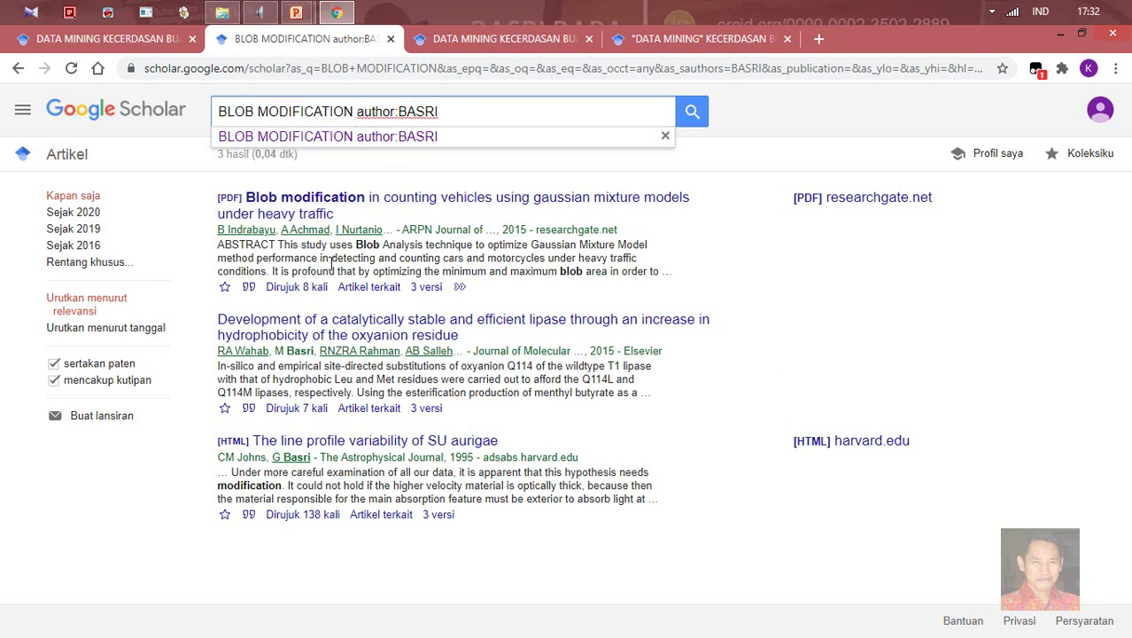
{"action": "left_click", "coordinate": [817, 315]}
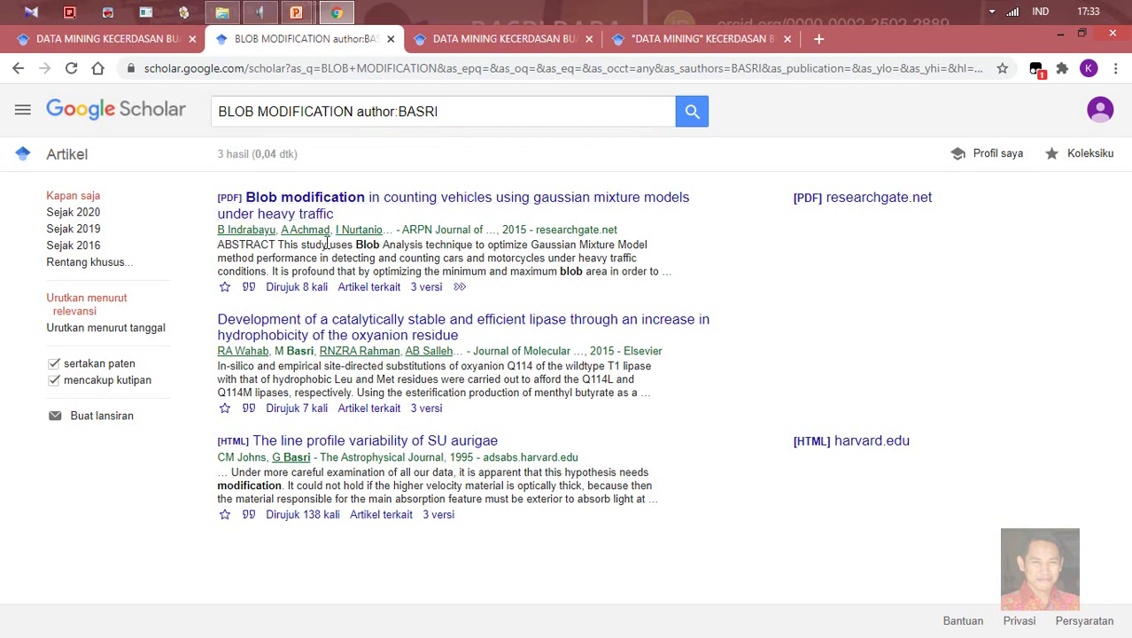
View the citation formats of the article on blob modification in counting vehicles, then close them
{"action": "left_click", "coordinate": [249, 286]}
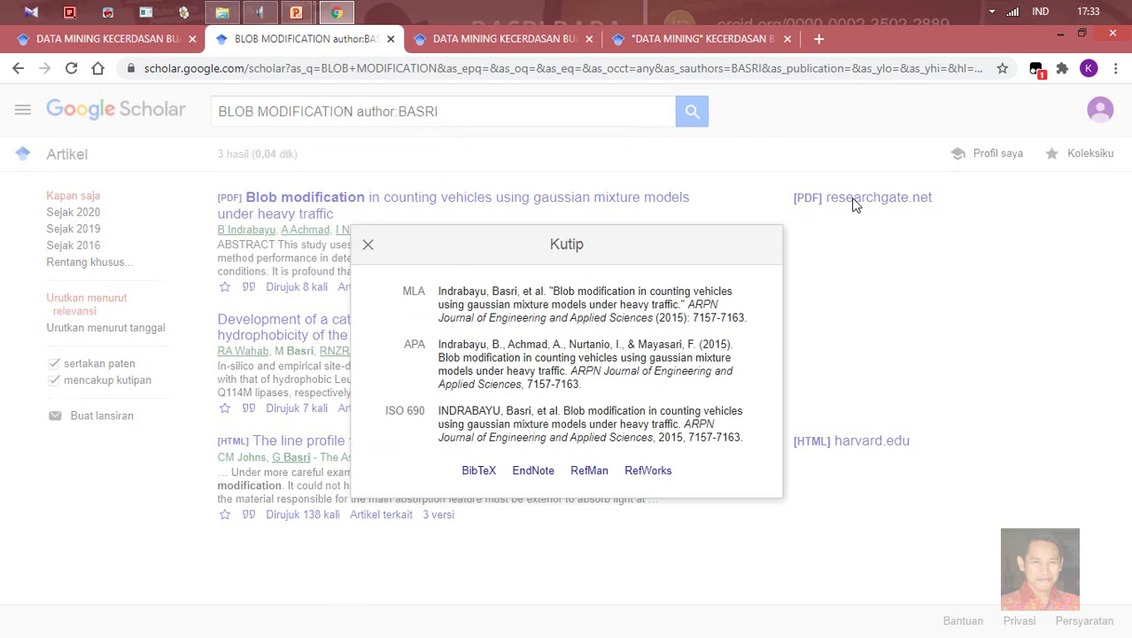
{"action": "left_click", "coordinate": [846, 271]}
{"action": "left_click", "coordinate": [816, 331]}
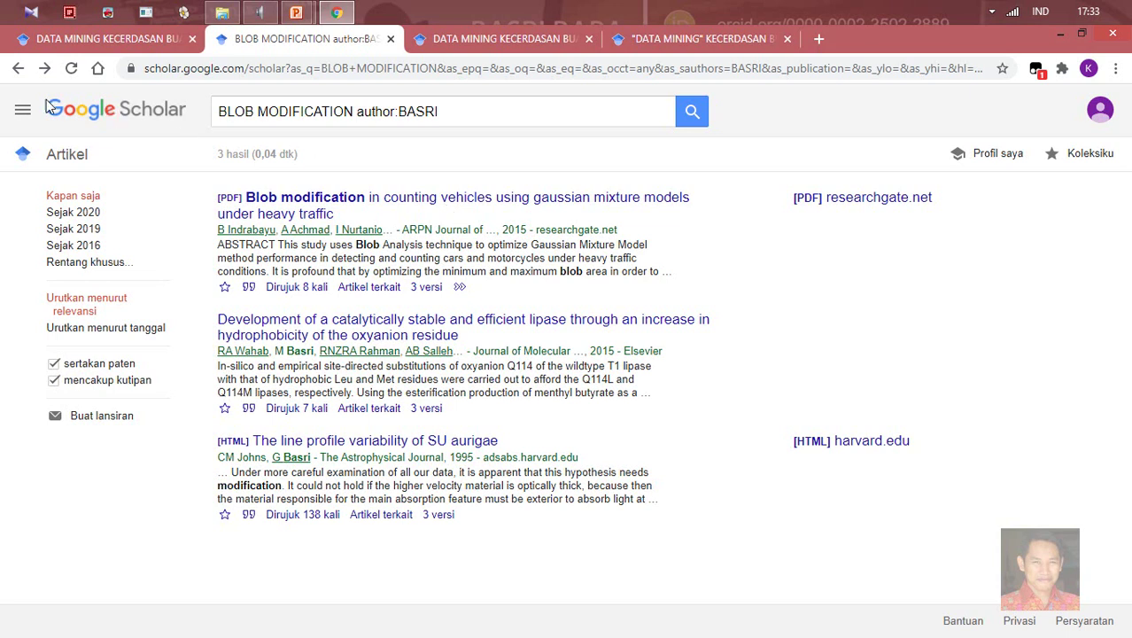
Reopen the advanced search form and clear the author filter
{"action": "left_click", "coordinate": [16, 108]}
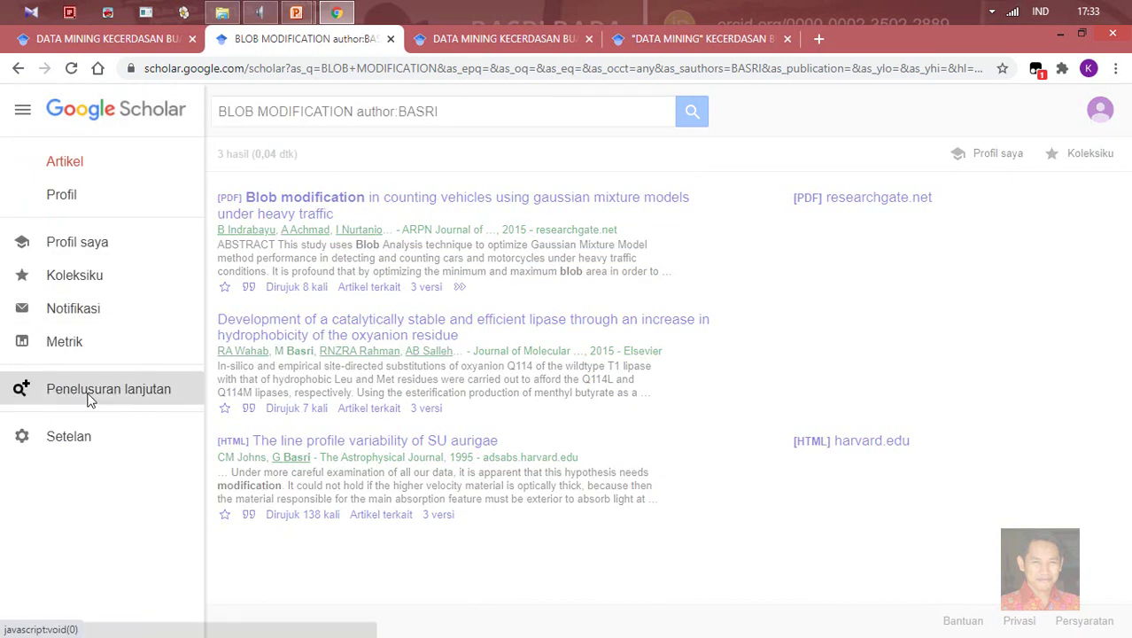
{"action": "left_click", "coordinate": [88, 390]}
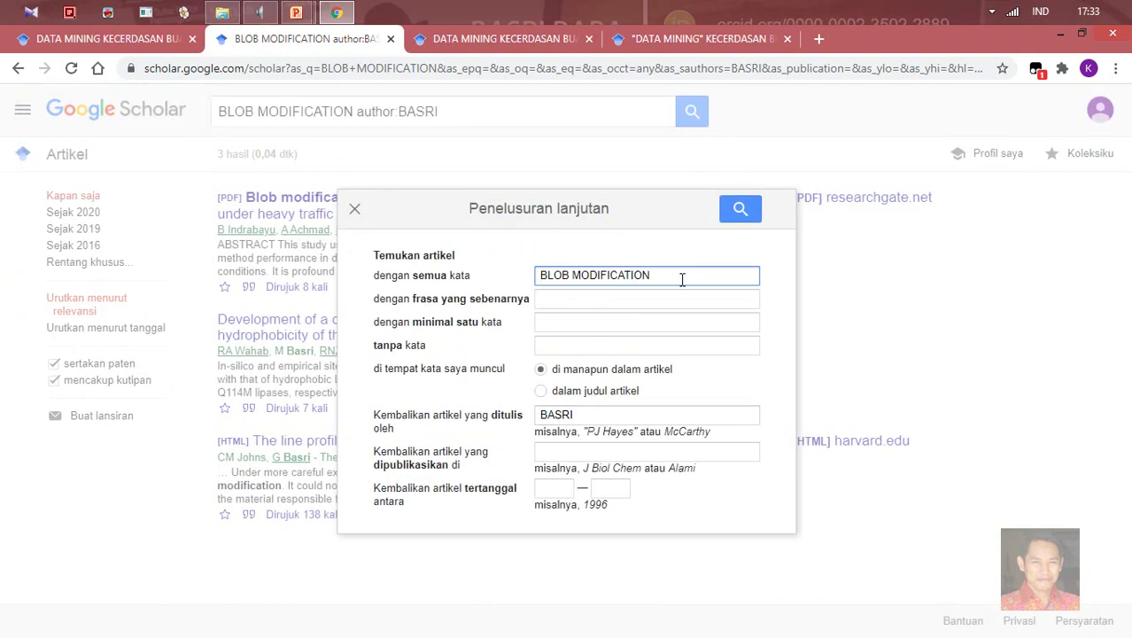
{"action": "left_click", "coordinate": [598, 451]}
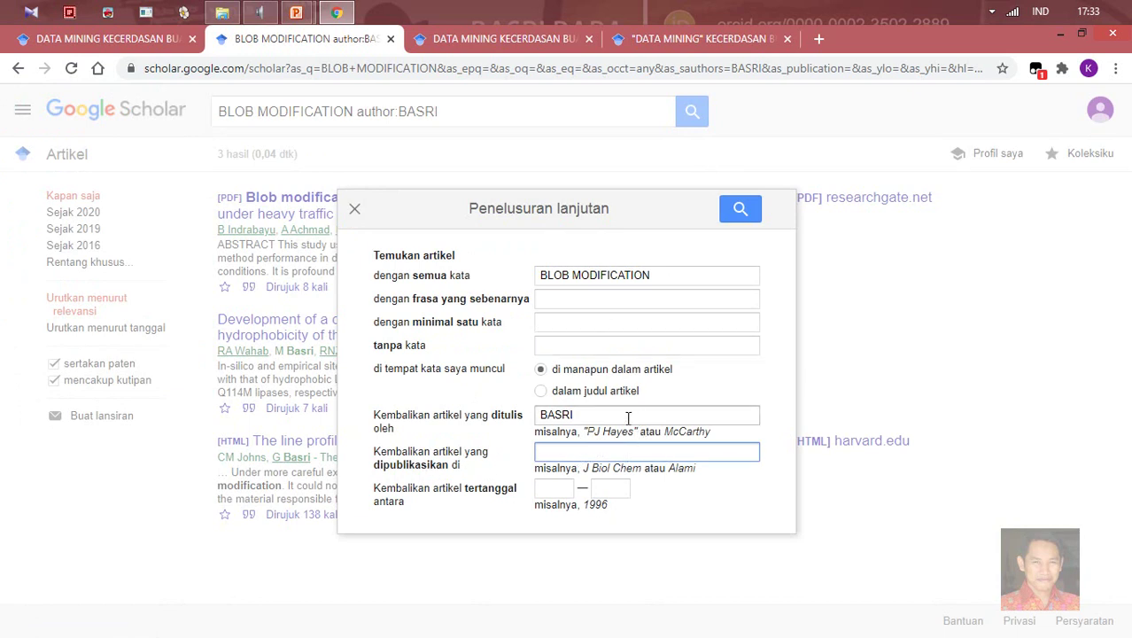
{"action": "left_click_drag", "start_coordinate": [595, 416], "coordinate": [508, 421]}
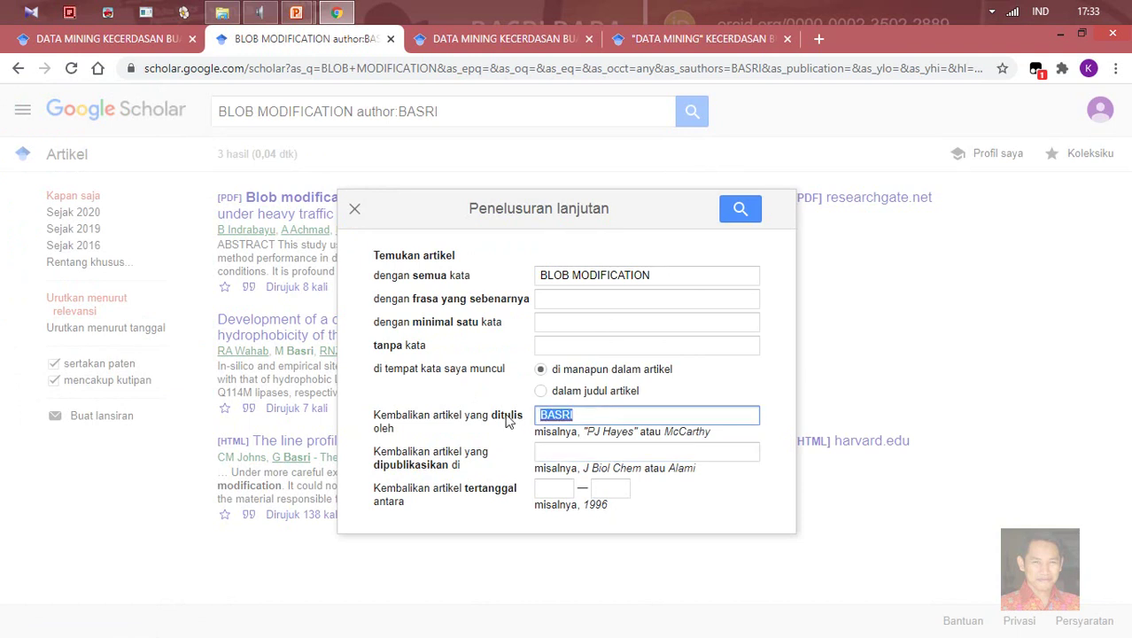
{"action": "key", "text": "BackSpace"}
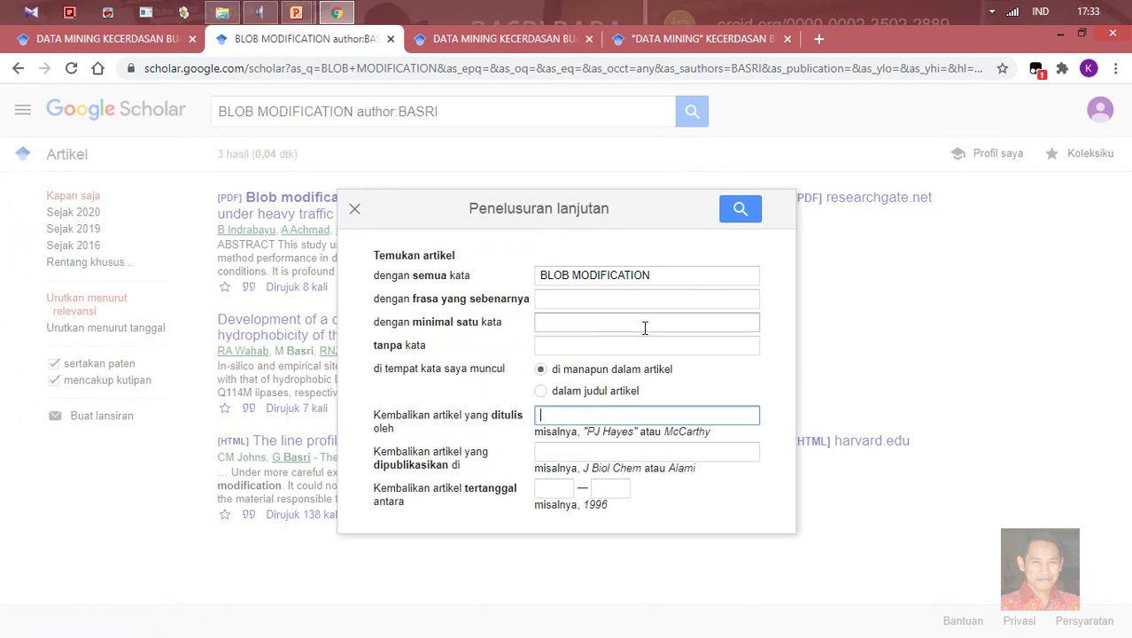
Replace the search words with DATA MINING and run the advanced search limited to articles published in IEEE
{"action": "left_click", "coordinate": [687, 275]}
{"action": "left_click_drag", "start_coordinate": [538, 274], "coordinate": [496, 272]}
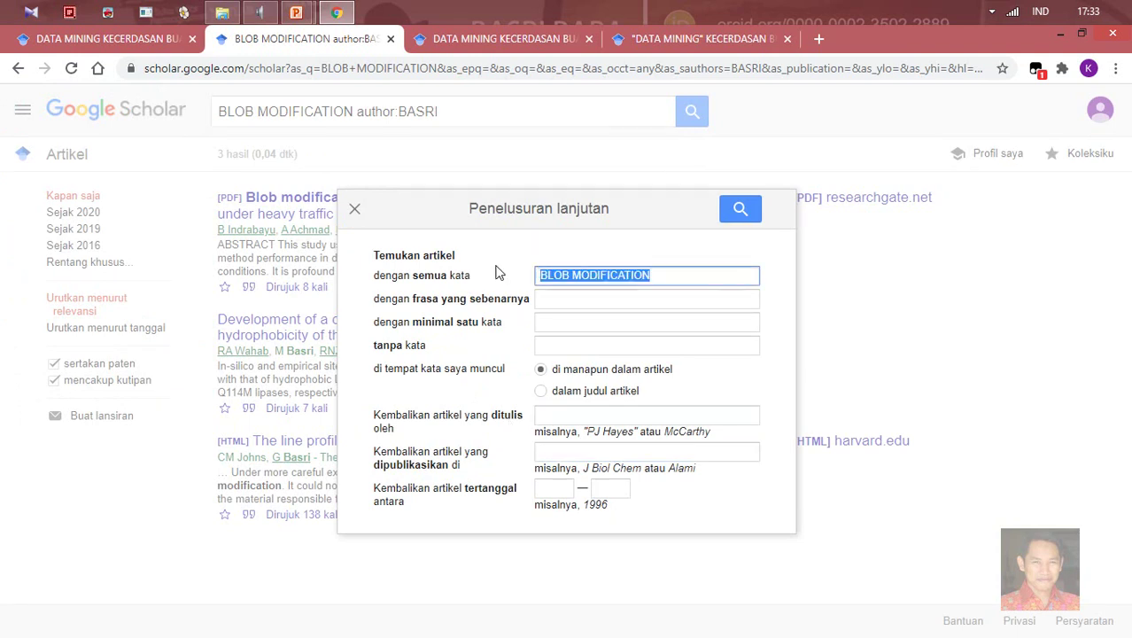
{"action": "type", "text": "DATA MINING"}
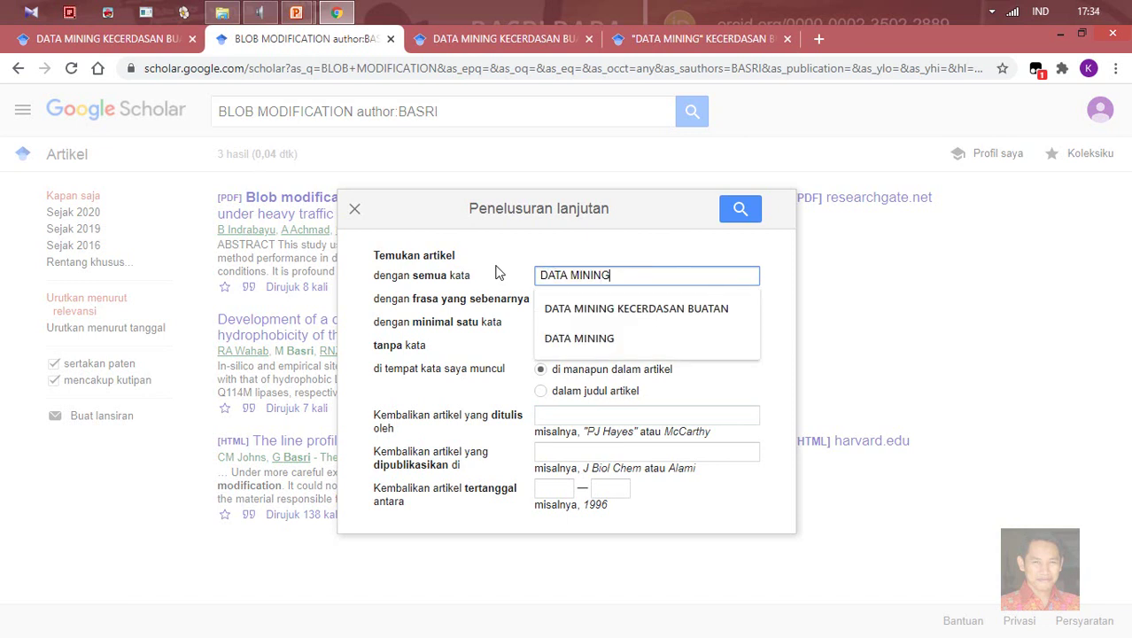
{"action": "left_click", "coordinate": [586, 337]}
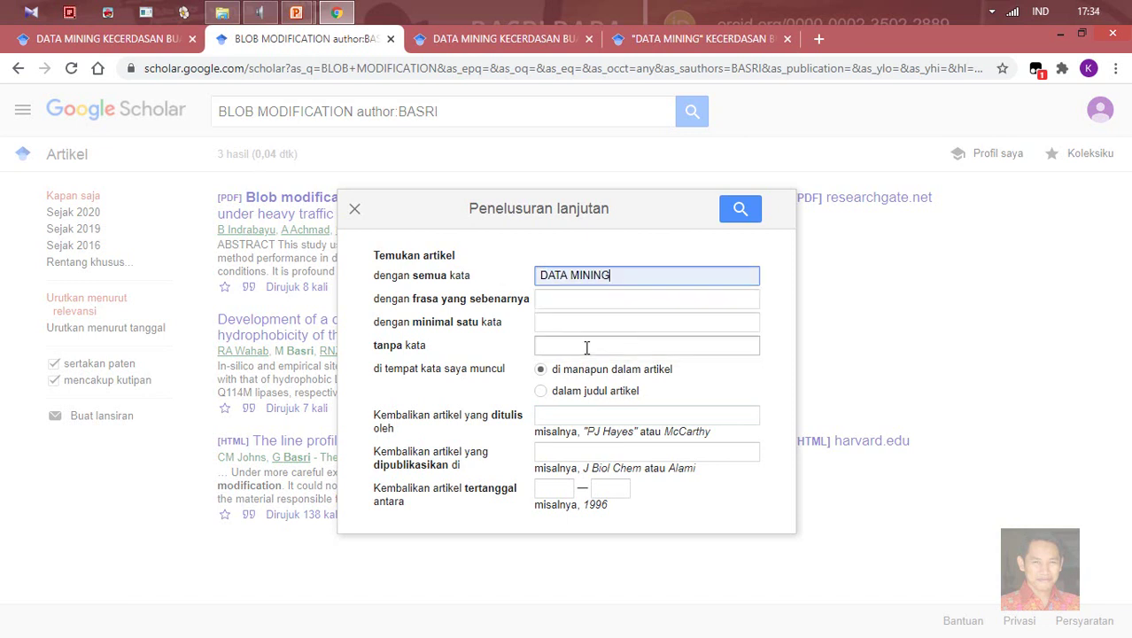
{"action": "left_click", "coordinate": [587, 453]}
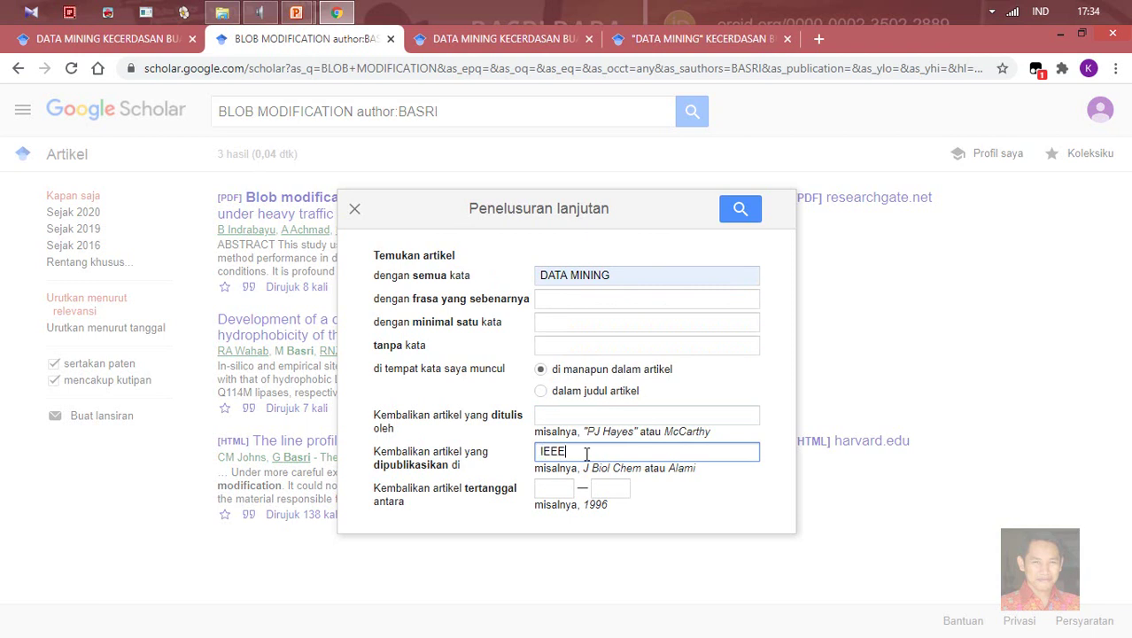
{"action": "left_click", "coordinate": [742, 209]}
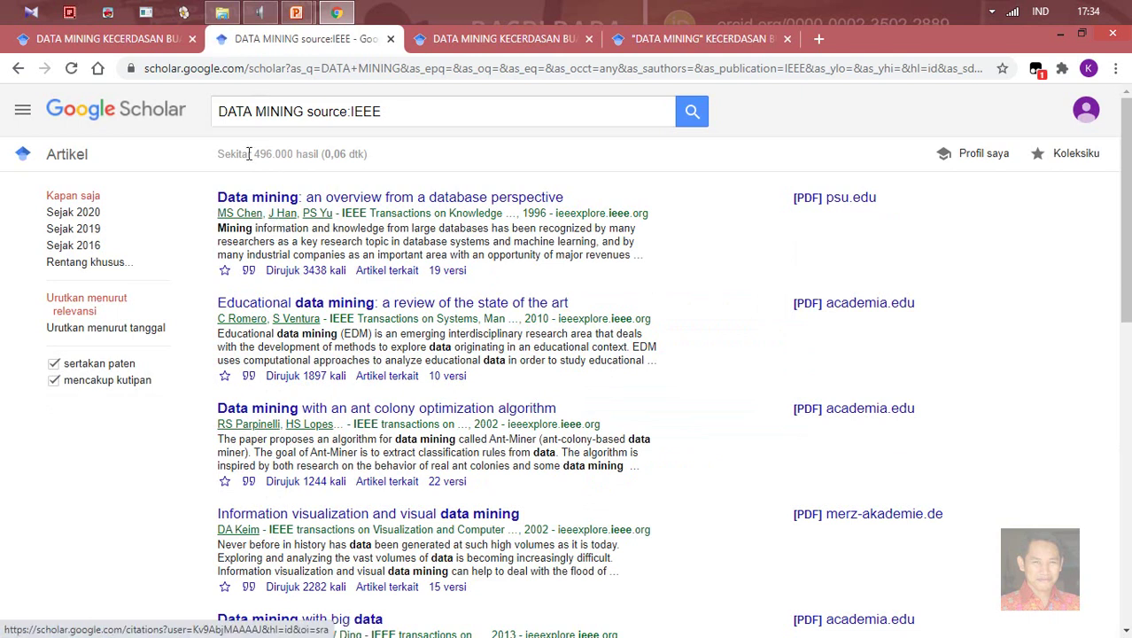
Remove the source:IEEE filter from the query, rerun the search for DATA MINING alone and check the result count
{"action": "left_click", "coordinate": [397, 111]}
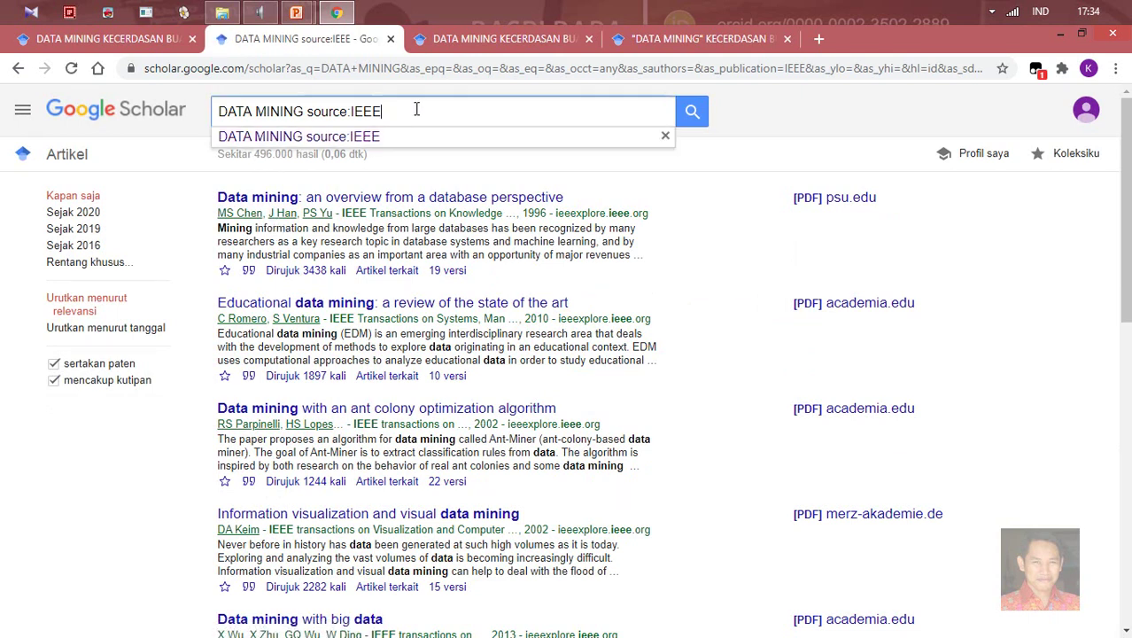
{"action": "left_click_drag", "start_coordinate": [434, 112], "coordinate": [308, 108]}
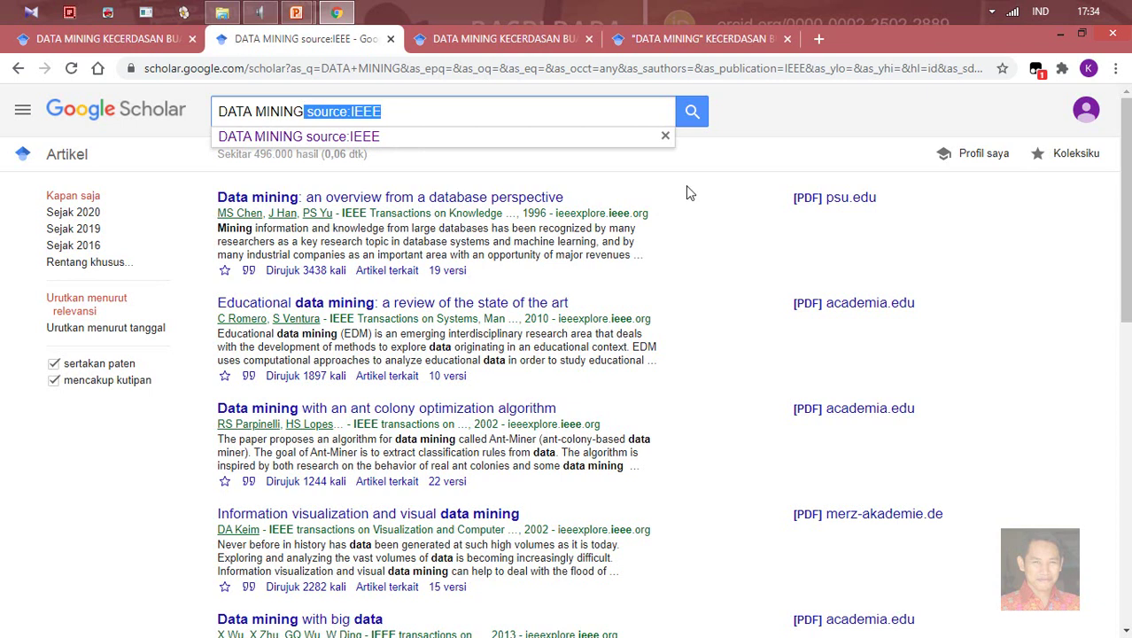
{"action": "key", "text": "BackSpace"}
{"action": "key", "text": "Return"}
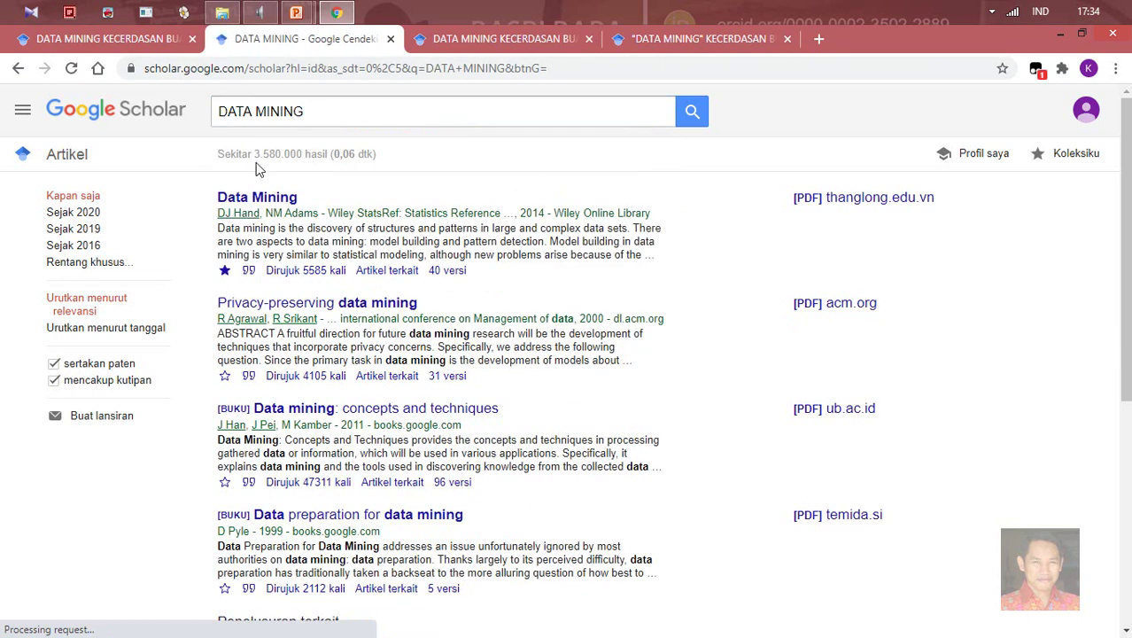
{"action": "left_click_drag", "start_coordinate": [254, 154], "coordinate": [307, 172]}
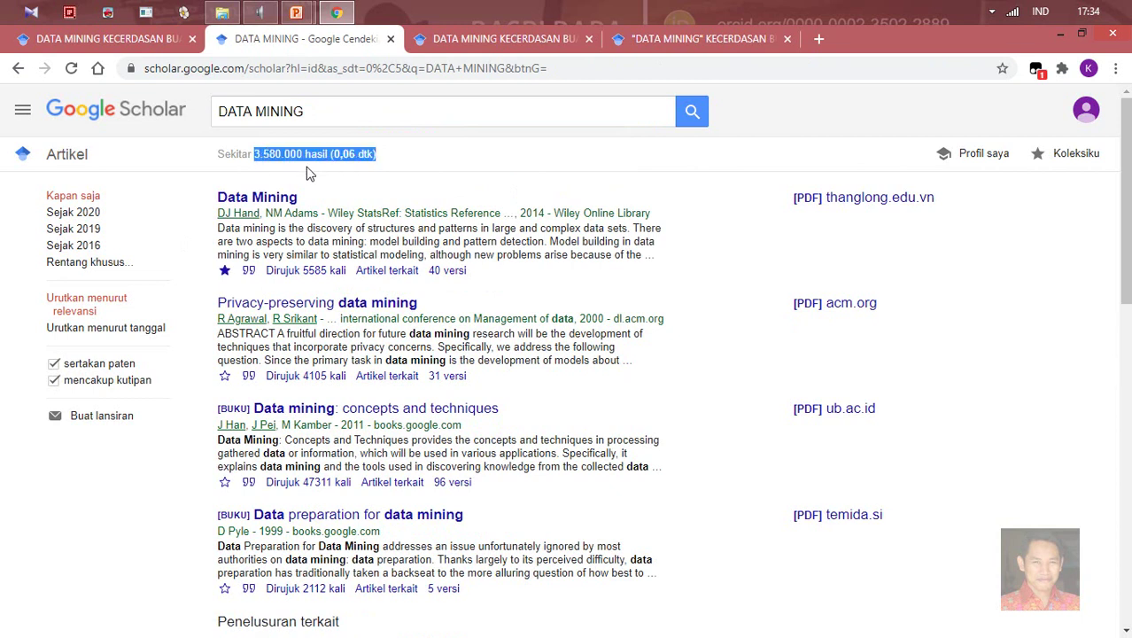
Rerun the earlier search for DATA MINING with the source:IEEE filter and check its result count
{"action": "left_click", "coordinate": [318, 111]}
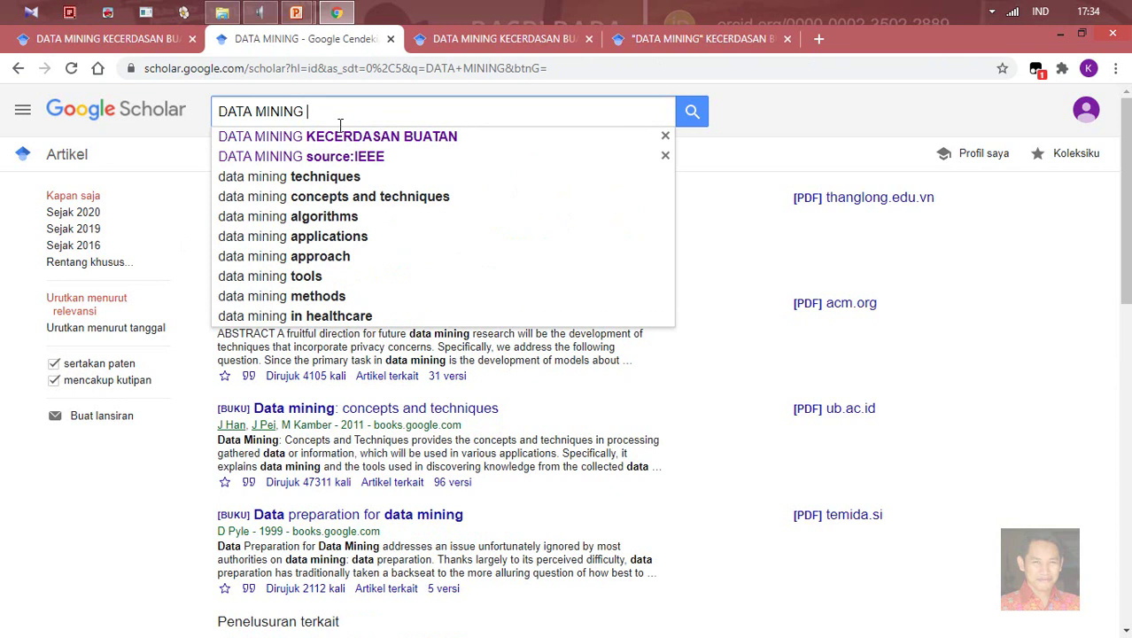
{"action": "left_click", "coordinate": [355, 156]}
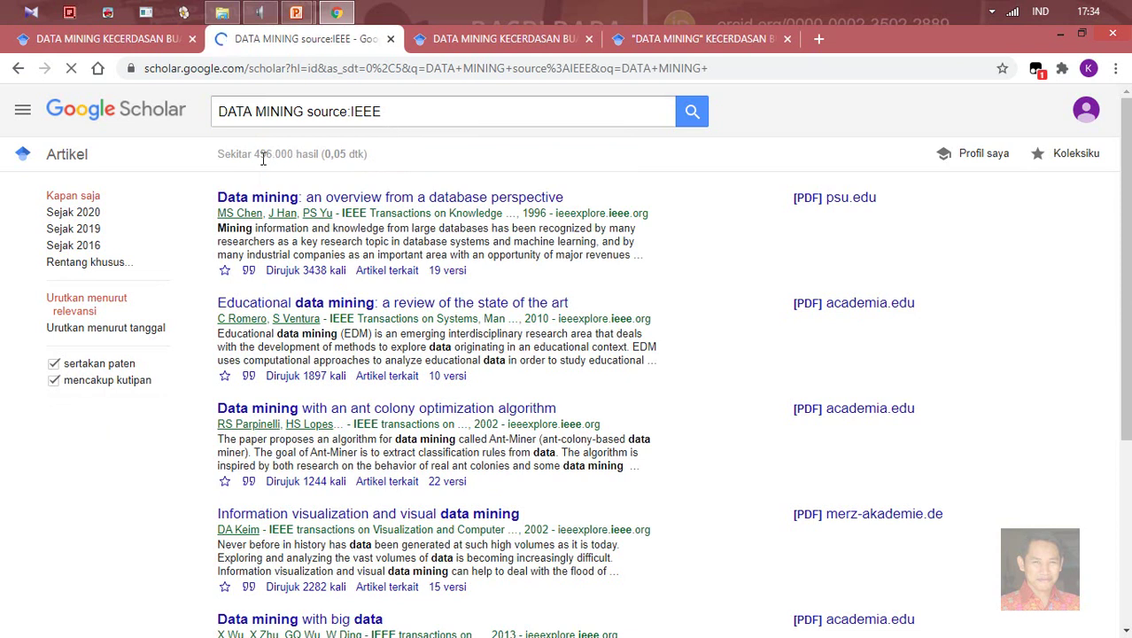
{"action": "left_click_drag", "start_coordinate": [254, 155], "coordinate": [295, 156]}
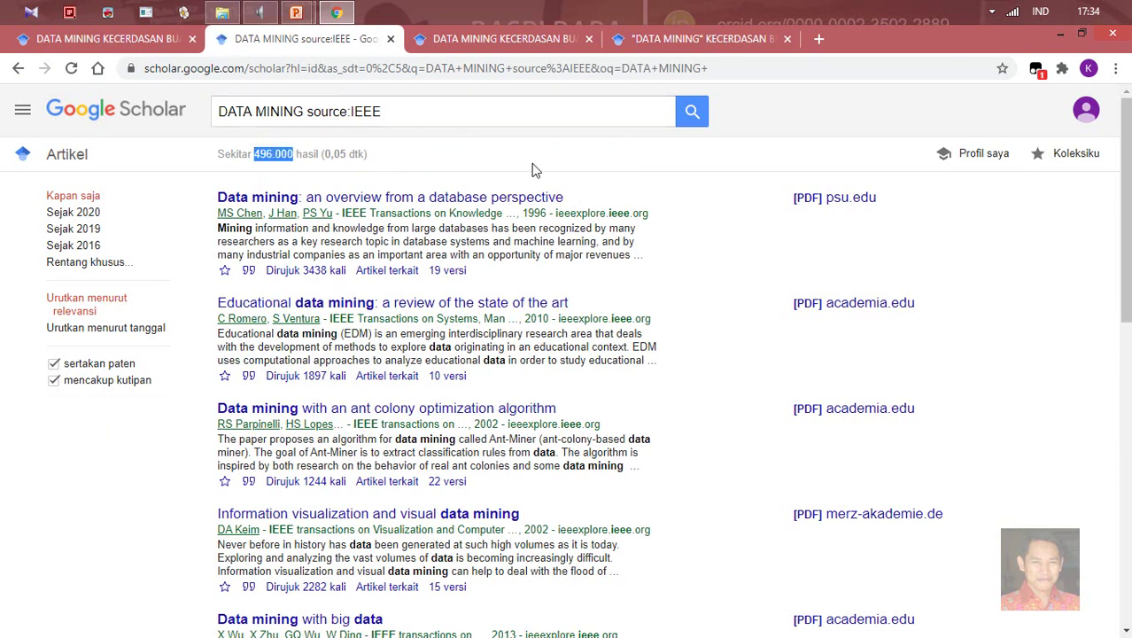
Run an advanced search for the words ANALISA WAKTU TANAM limited to articles published in AGROVITAL
{"action": "left_click", "coordinate": [22, 112]}
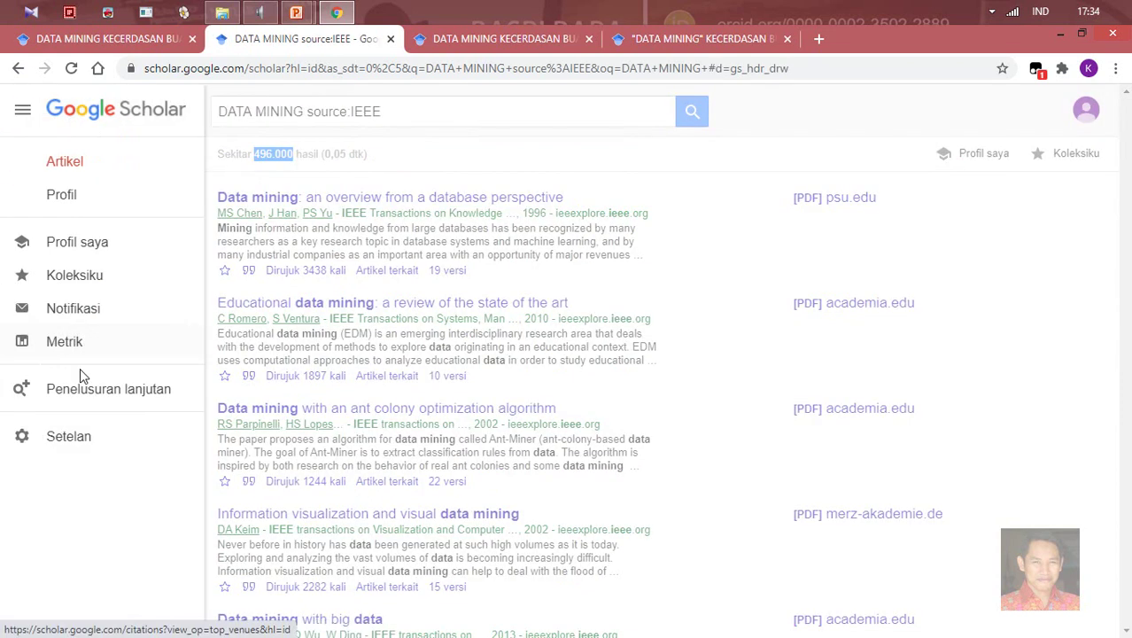
{"action": "left_click", "coordinate": [107, 406]}
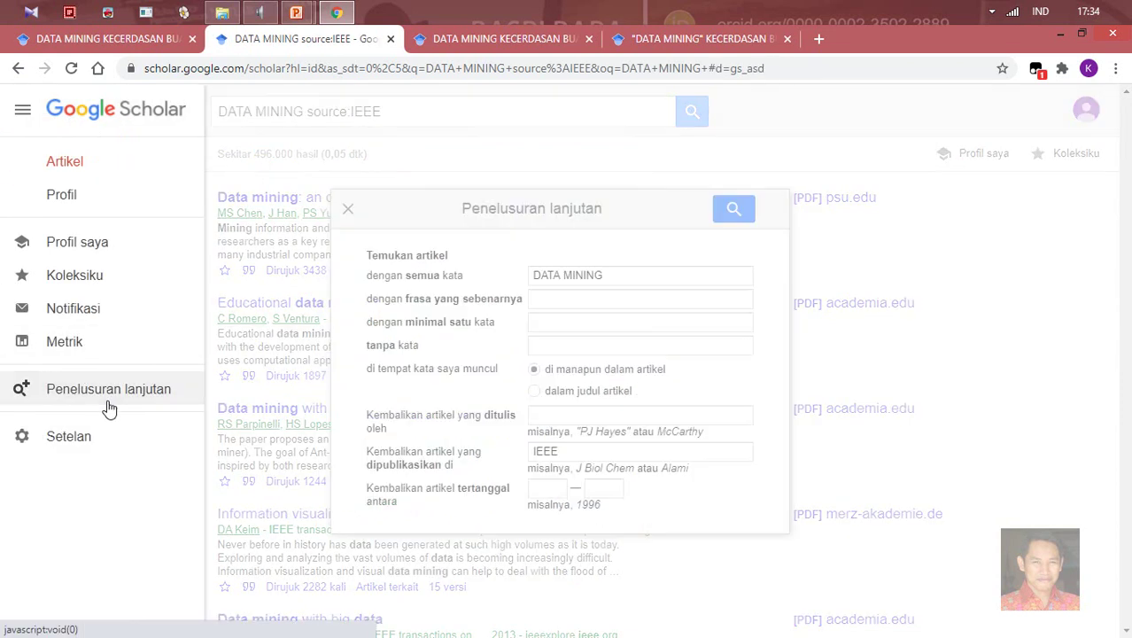
{"action": "left_click_drag", "start_coordinate": [627, 282], "coordinate": [409, 273]}
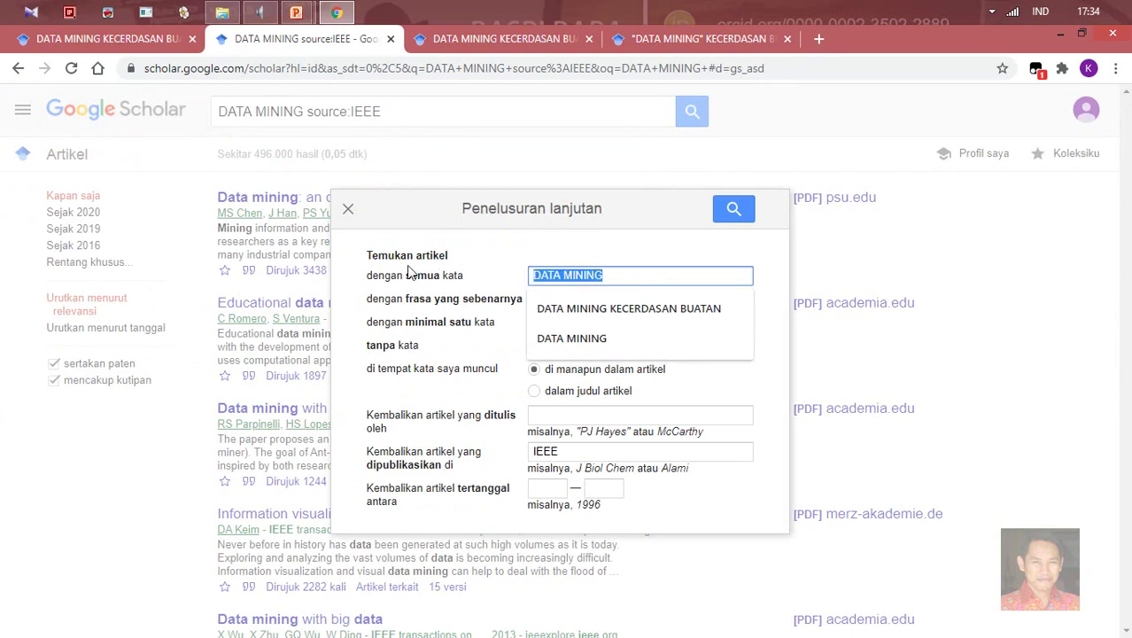
{"action": "type", "text": "ANALISA WAKTU TANAM"}
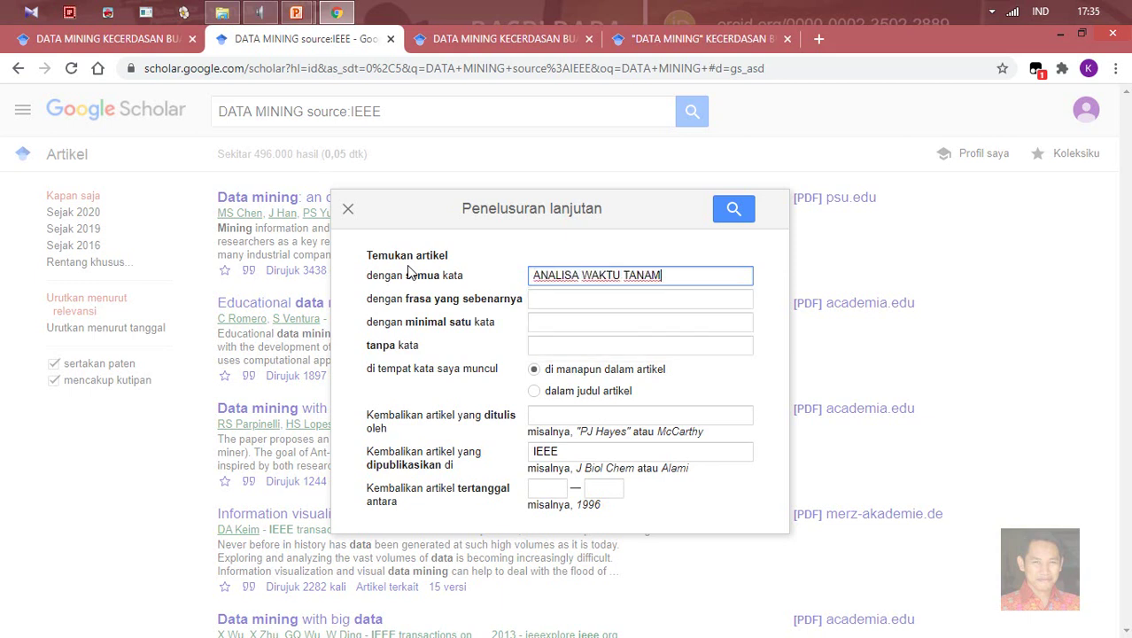
{"action": "left_click_drag", "start_coordinate": [564, 457], "coordinate": [481, 459]}
{"action": "type", "text": "AGROVIT"}
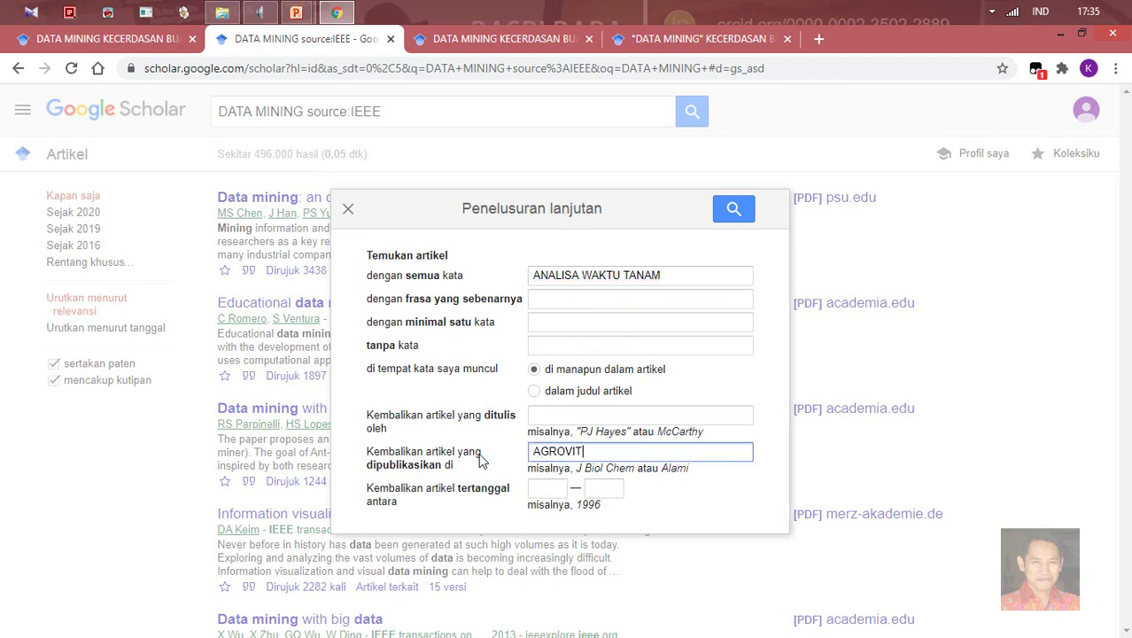
{"action": "left_click", "coordinate": [729, 219]}
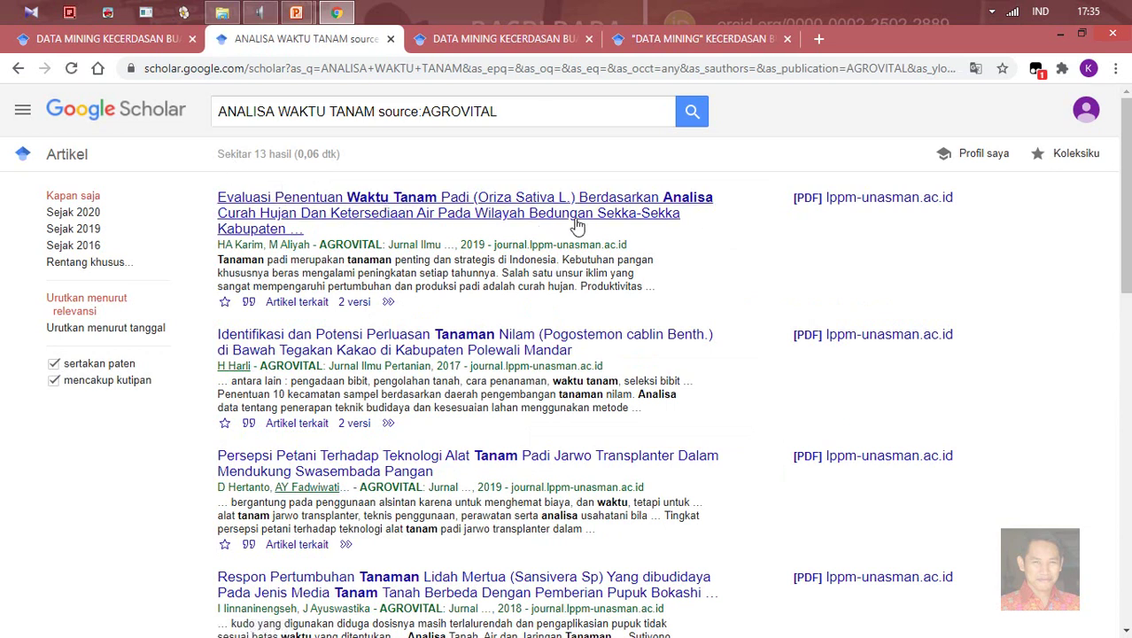
Look through the listed AGROVITAL articles and examine the source filter in the search query
{"action": "scroll", "coordinate": [585, 266], "scroll_direction": "down", "scroll_amount": 7}
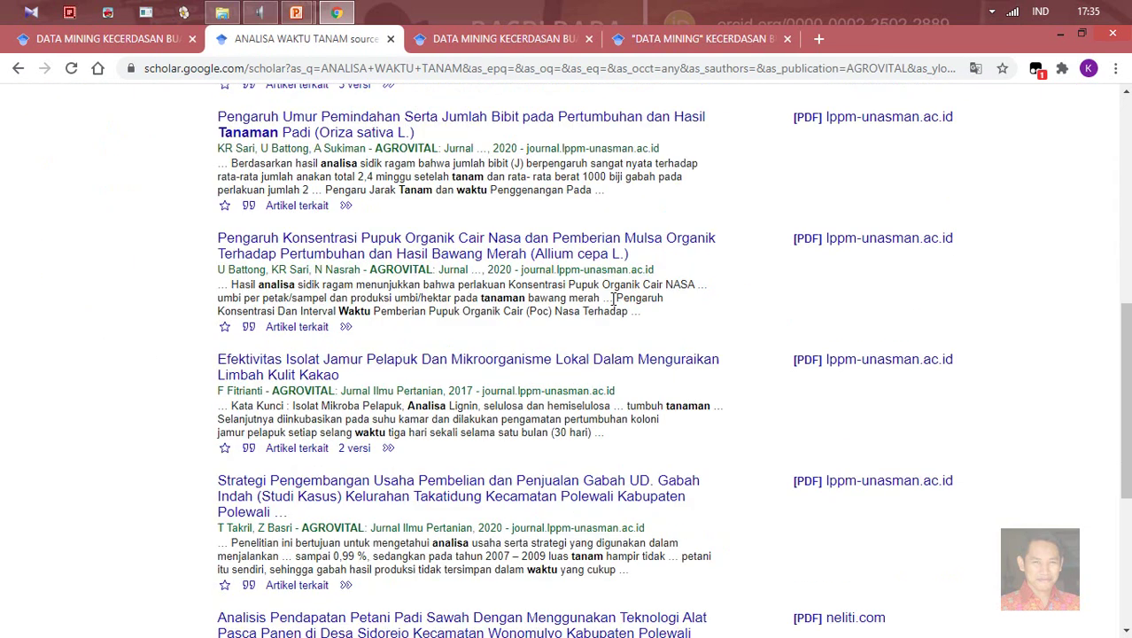
{"action": "scroll", "coordinate": [613, 299], "scroll_direction": "down", "scroll_amount": 5}
{"action": "scroll", "coordinate": [551, 394], "scroll_direction": "up", "scroll_amount": 10}
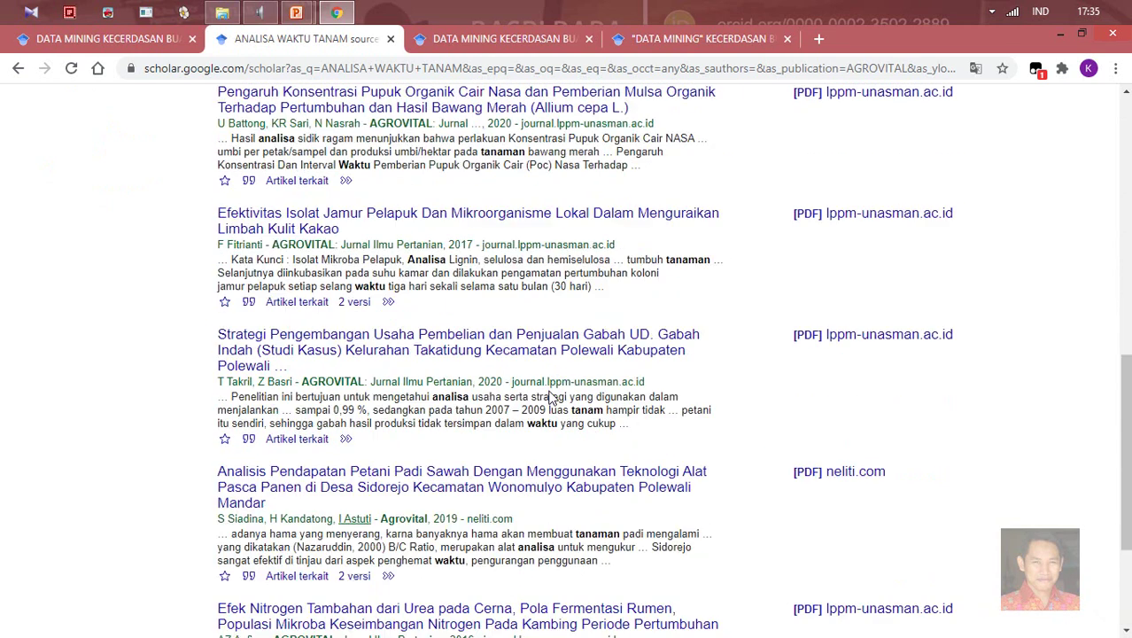
{"action": "scroll", "coordinate": [549, 397], "scroll_direction": "up", "scroll_amount": 1}
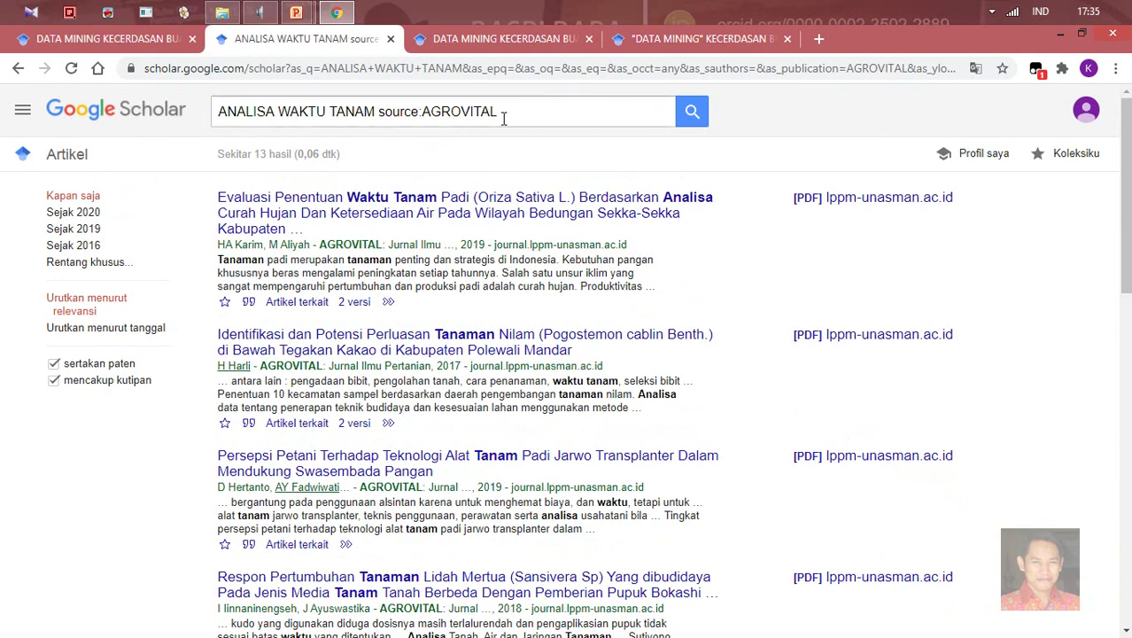
{"action": "double_click", "coordinate": [420, 111]}
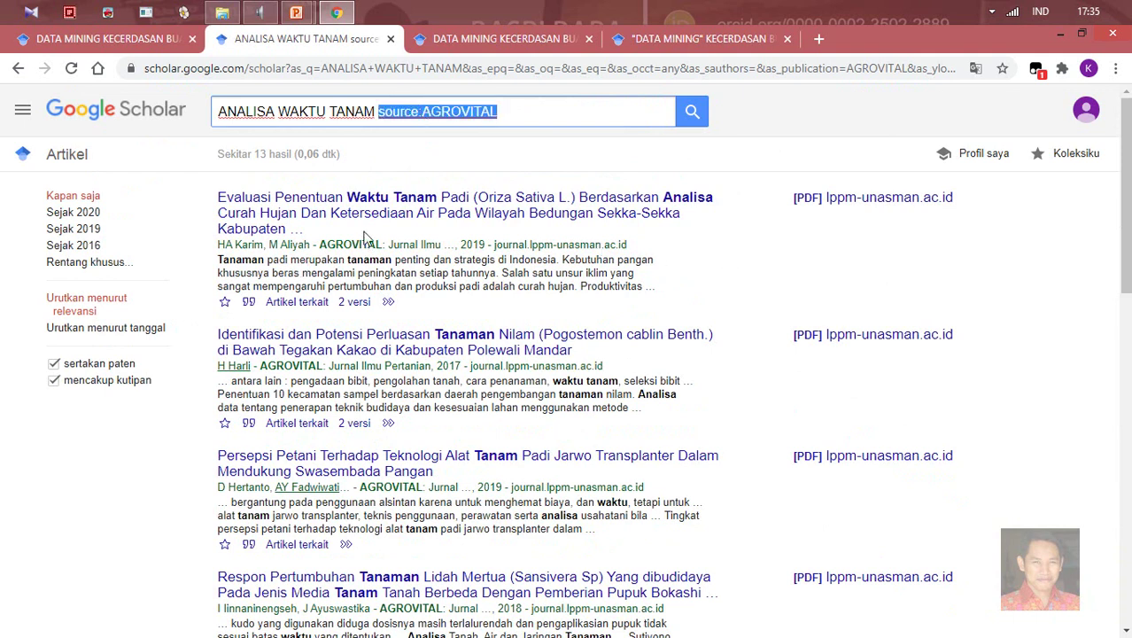
{"action": "scroll", "coordinate": [359, 246], "scroll_direction": "down", "scroll_amount": 1}
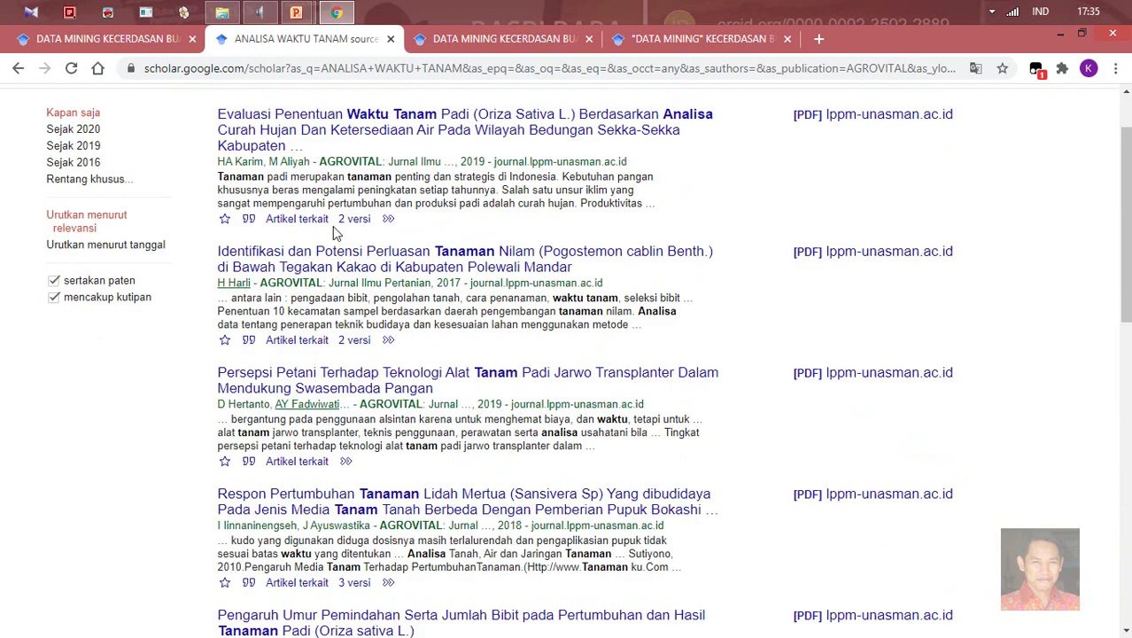
{"action": "scroll", "coordinate": [306, 281], "scroll_direction": "up", "scroll_amount": 1}
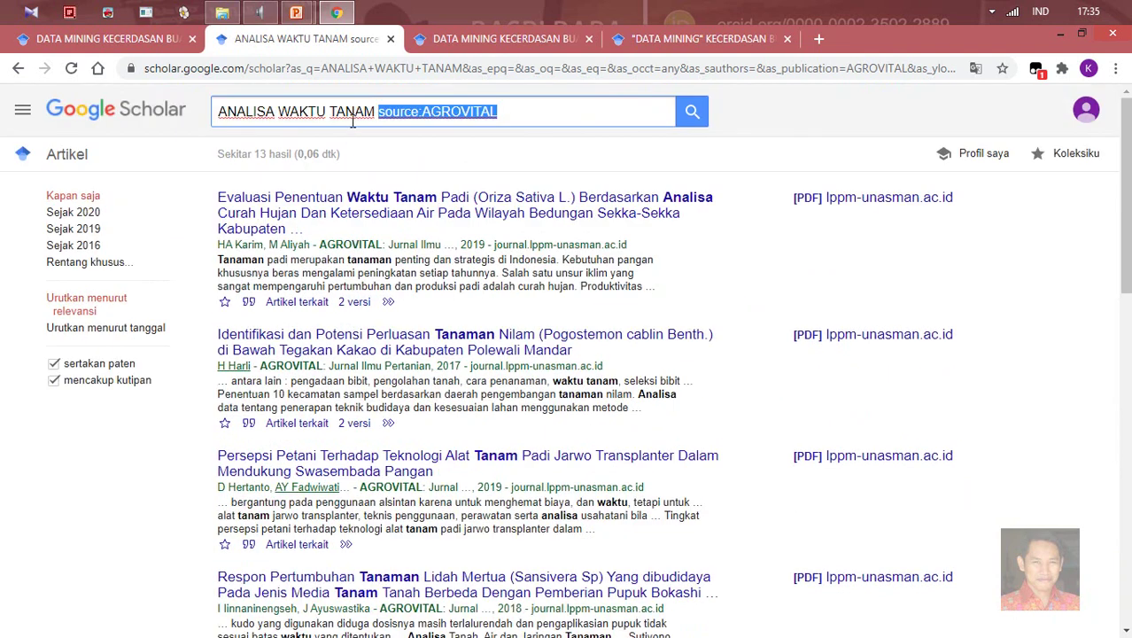
{"action": "left_click", "coordinate": [353, 113]}
Reopen the advanced search form and clear the all-words field
{"action": "left_click", "coordinate": [23, 109]}
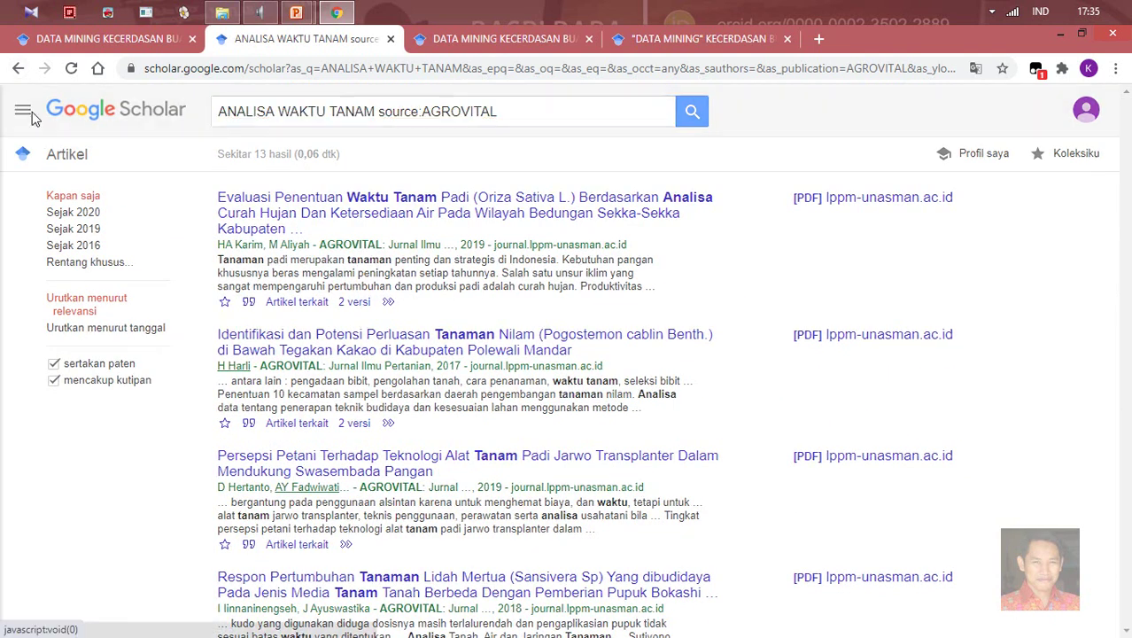
{"action": "left_click", "coordinate": [106, 396]}
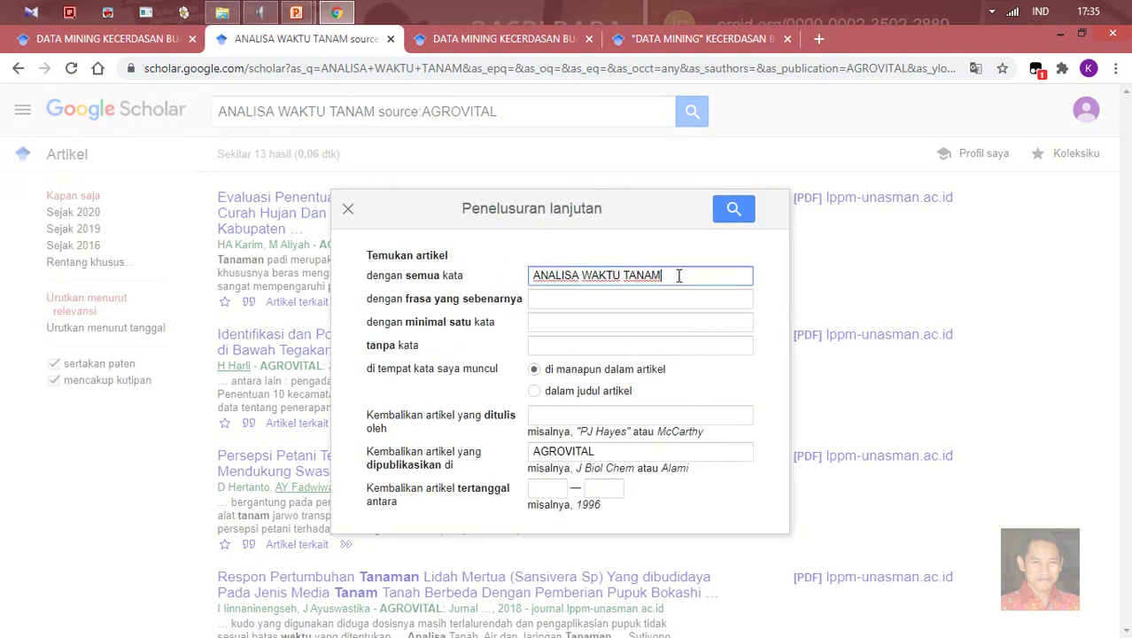
{"action": "left_click_drag", "start_coordinate": [680, 275], "coordinate": [443, 255]}
{"action": "key", "text": "BackSpace"}
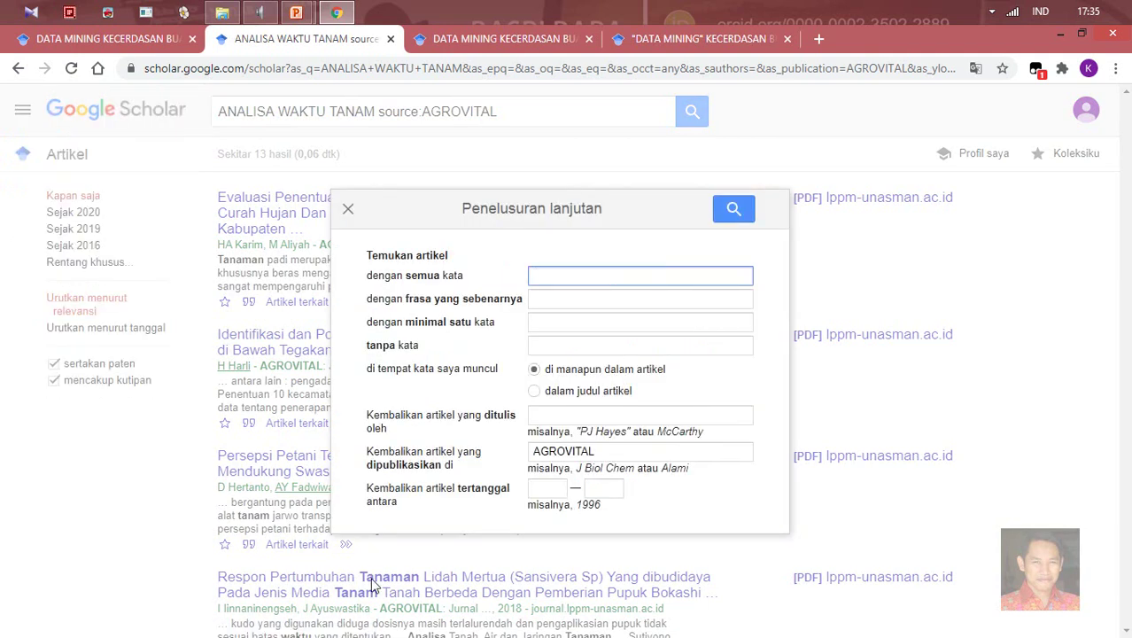
Enter the author's name, set the publication to JURNAL ILMU KOMPUTER and run the advanced search
{"action": "left_click", "coordinate": [573, 417]}
{"action": "type", "text": "BASRI"}
{"action": "key", "text": "Tab"}
{"action": "type", "text": "JURNAL ILMU K"}
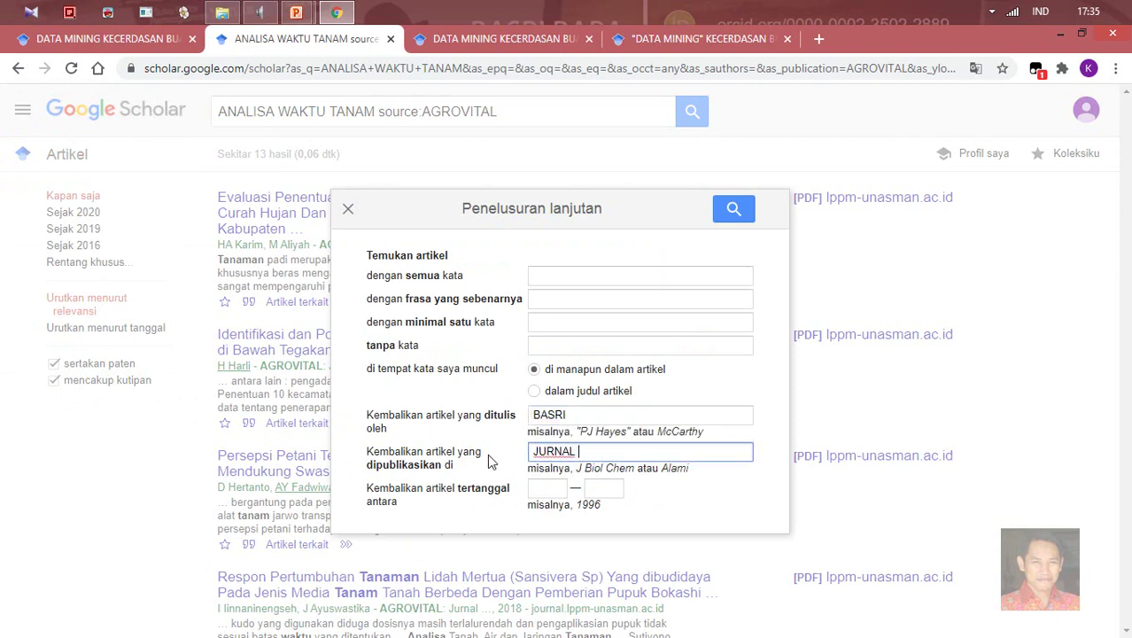
{"action": "type", "text": "OMPUTER"}
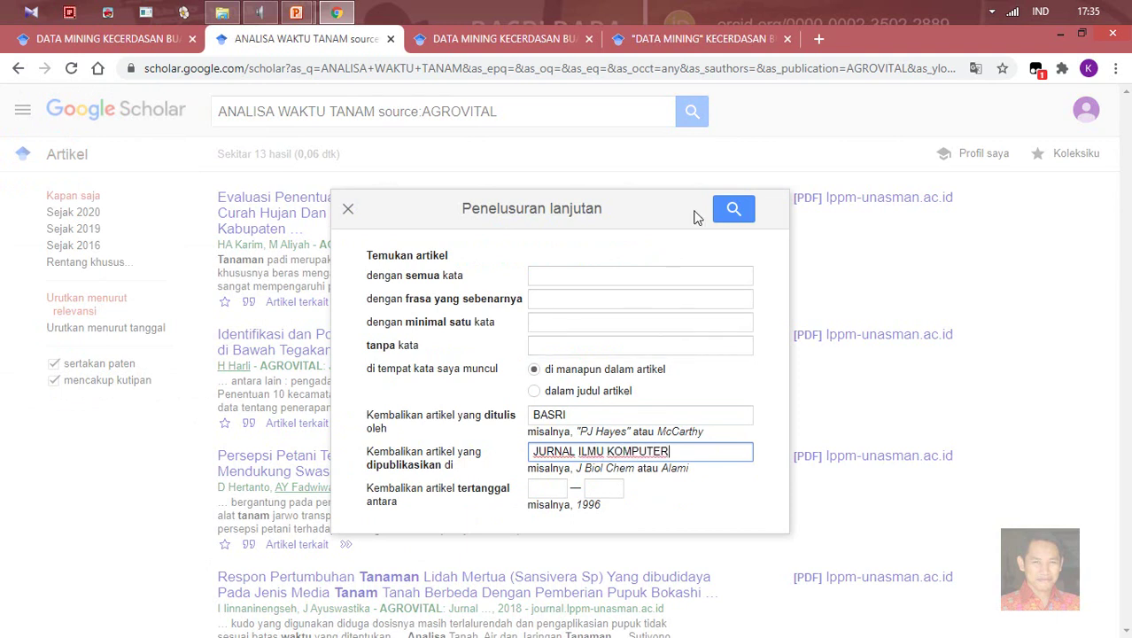
{"action": "left_click", "coordinate": [728, 213]}
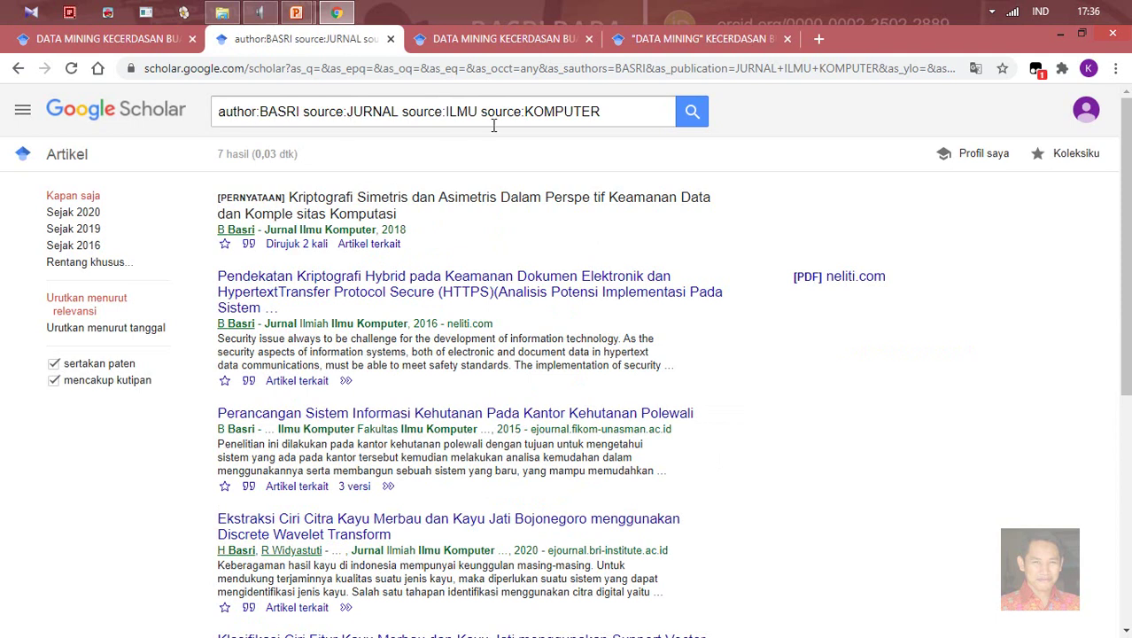
Compare the journal names in the results with the separate source filters for JURNAL, ILMU and KOMPUTER in the query
{"action": "scroll", "coordinate": [487, 270], "scroll_direction": "down", "scroll_amount": 2}
{"action": "scroll", "coordinate": [487, 270], "scroll_direction": "down", "scroll_amount": 3}
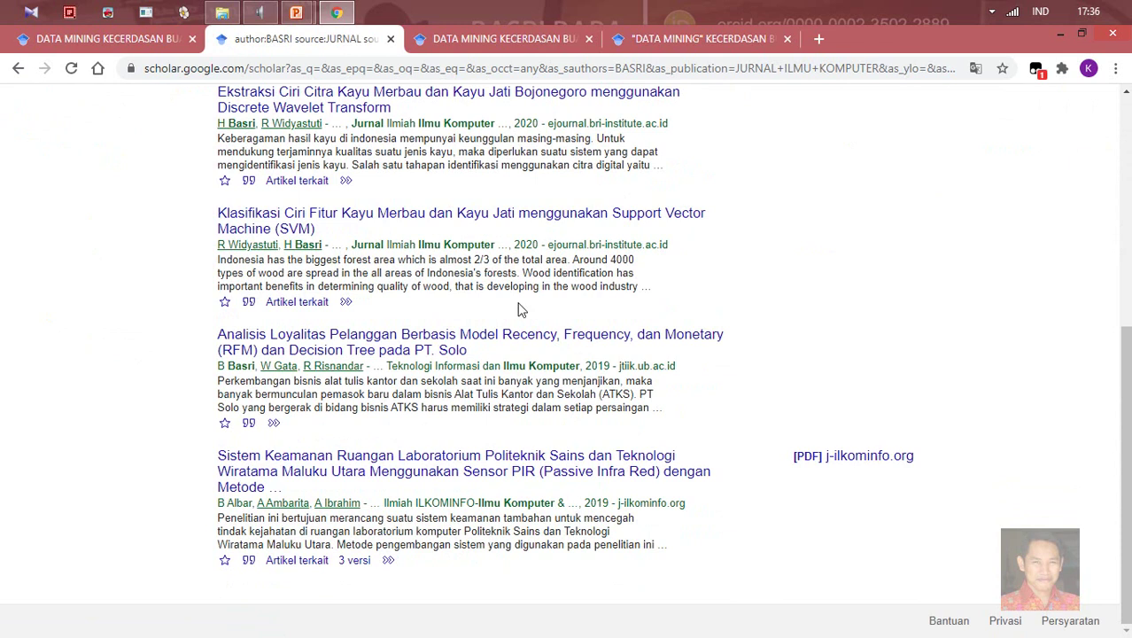
{"action": "scroll", "coordinate": [345, 478], "scroll_direction": "up", "scroll_amount": 5}
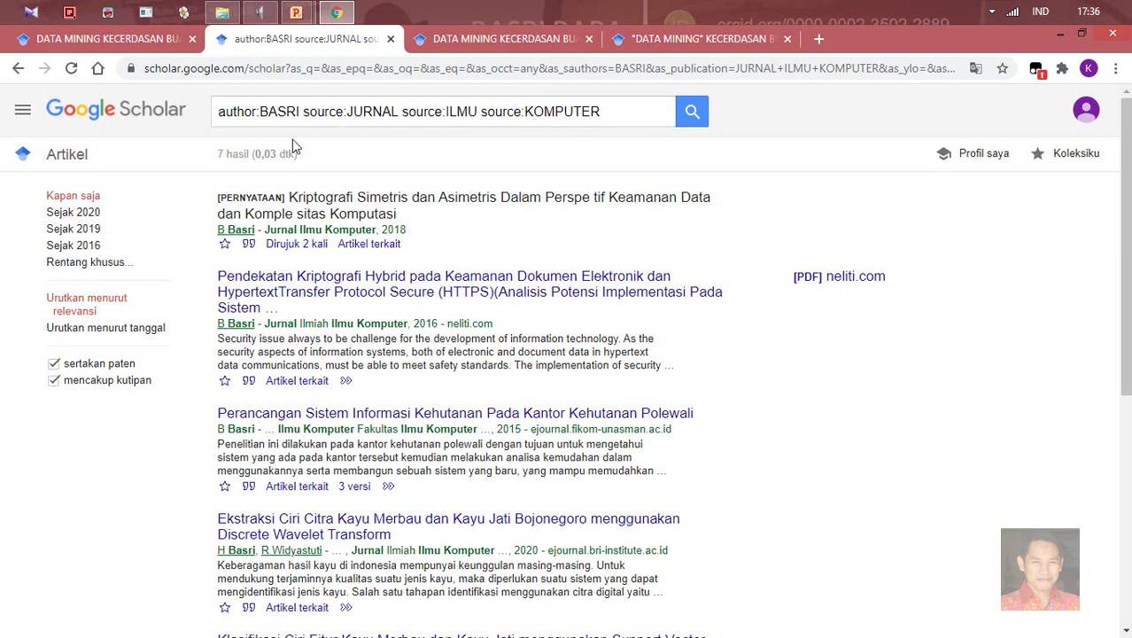
{"action": "double_click", "coordinate": [359, 111]}
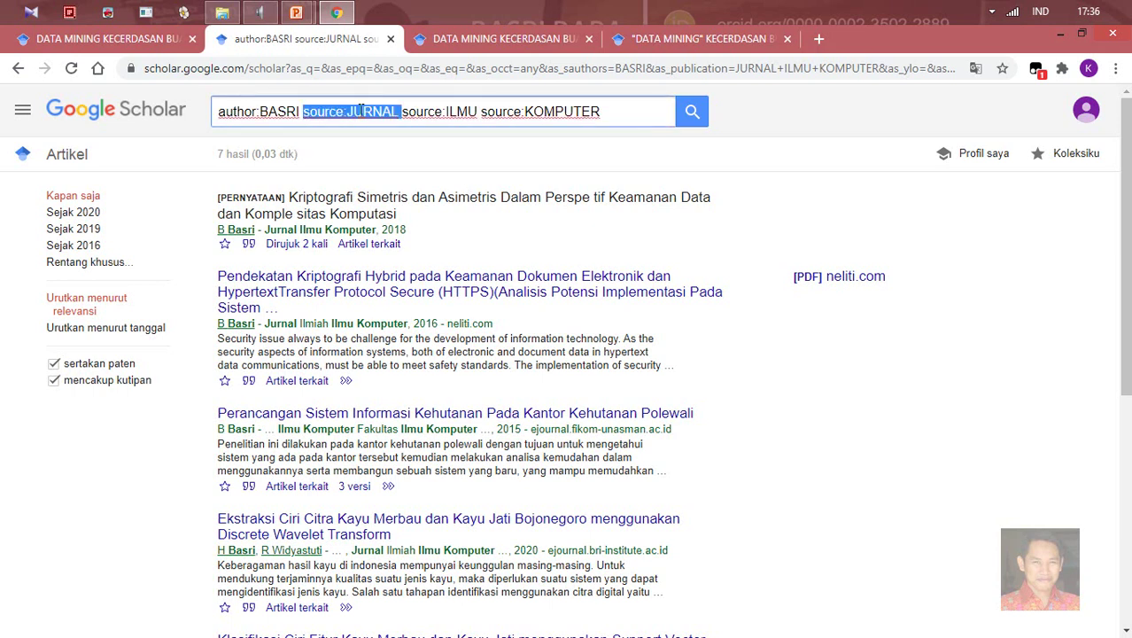
{"action": "left_click", "coordinate": [387, 116]}
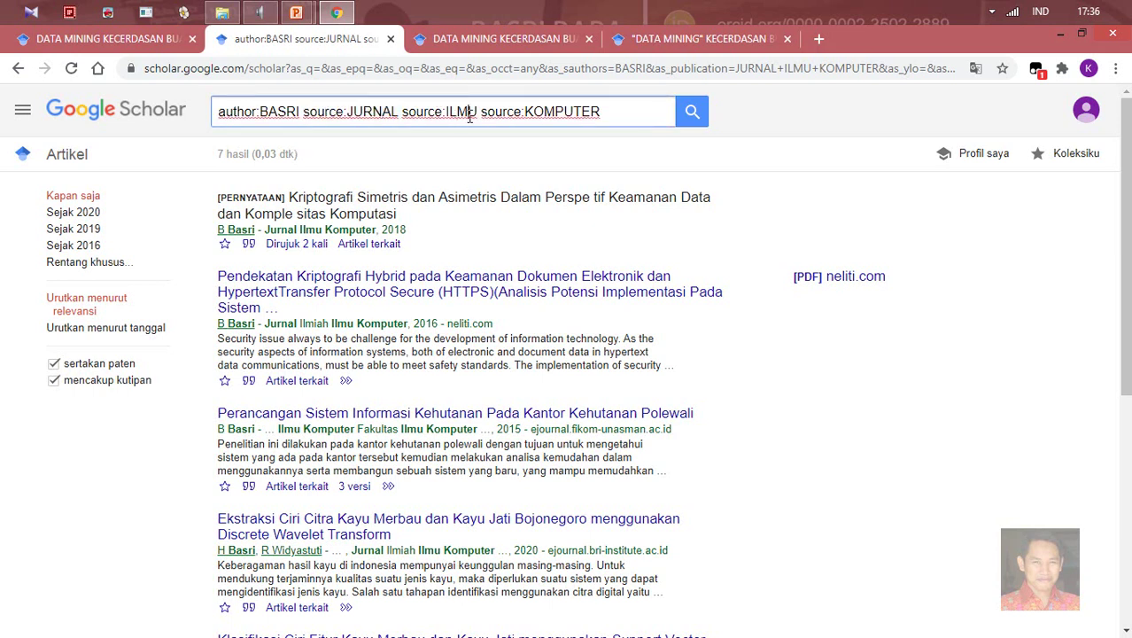
{"action": "scroll", "coordinate": [283, 283], "scroll_direction": "down", "scroll_amount": 5}
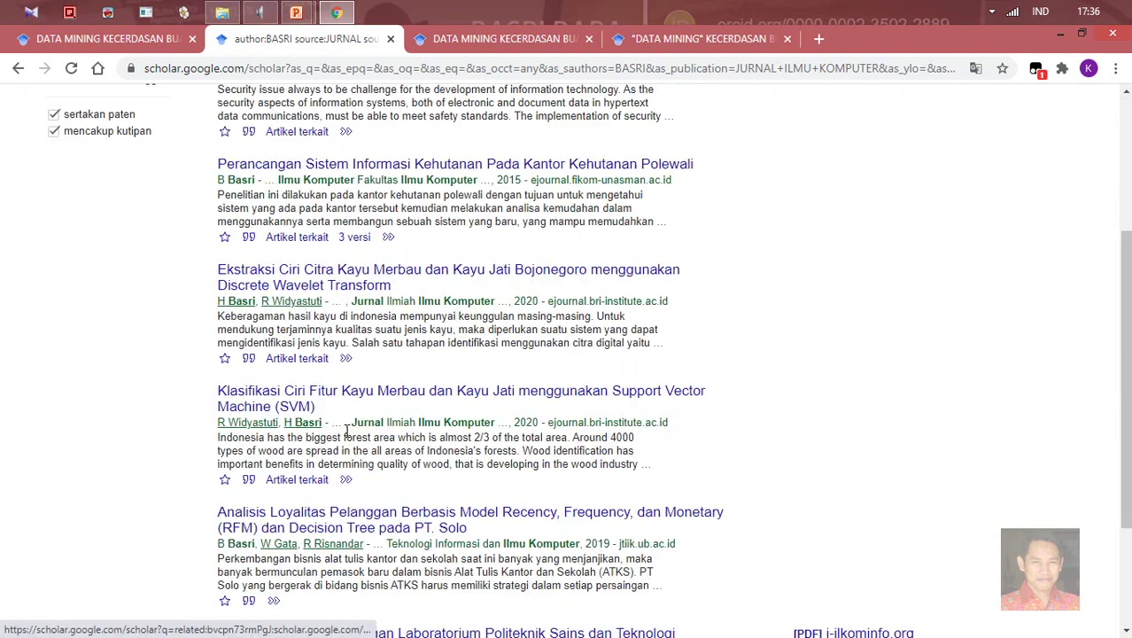
{"action": "scroll", "coordinate": [348, 440], "scroll_direction": "up", "scroll_amount": 5}
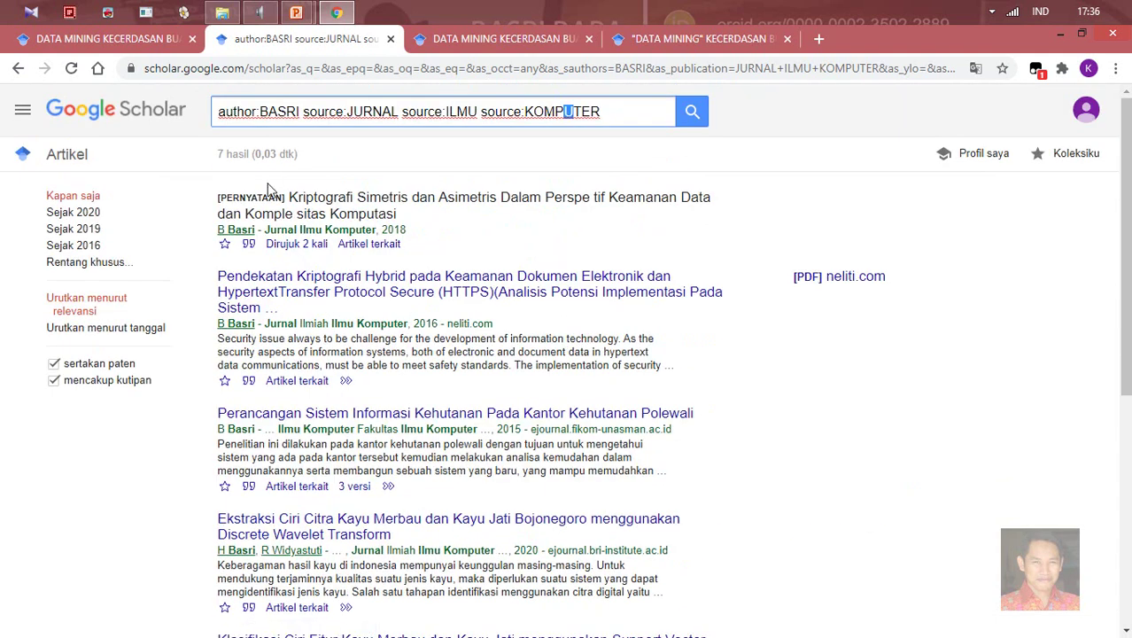
{"action": "double_click", "coordinate": [420, 111]}
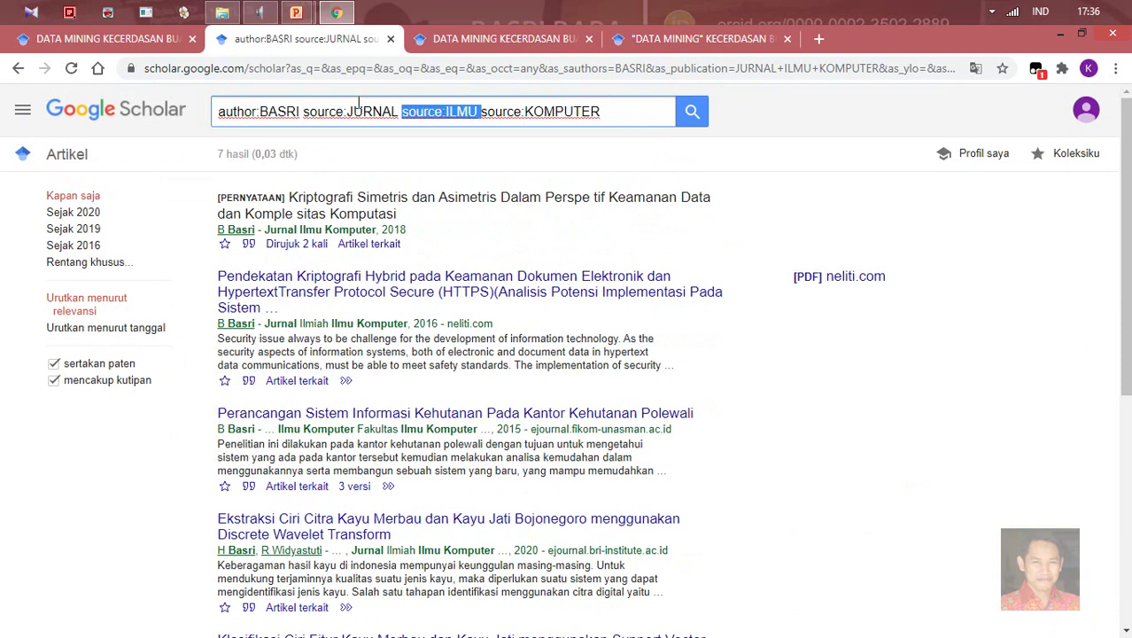
{"action": "left_click", "coordinate": [480, 113]}
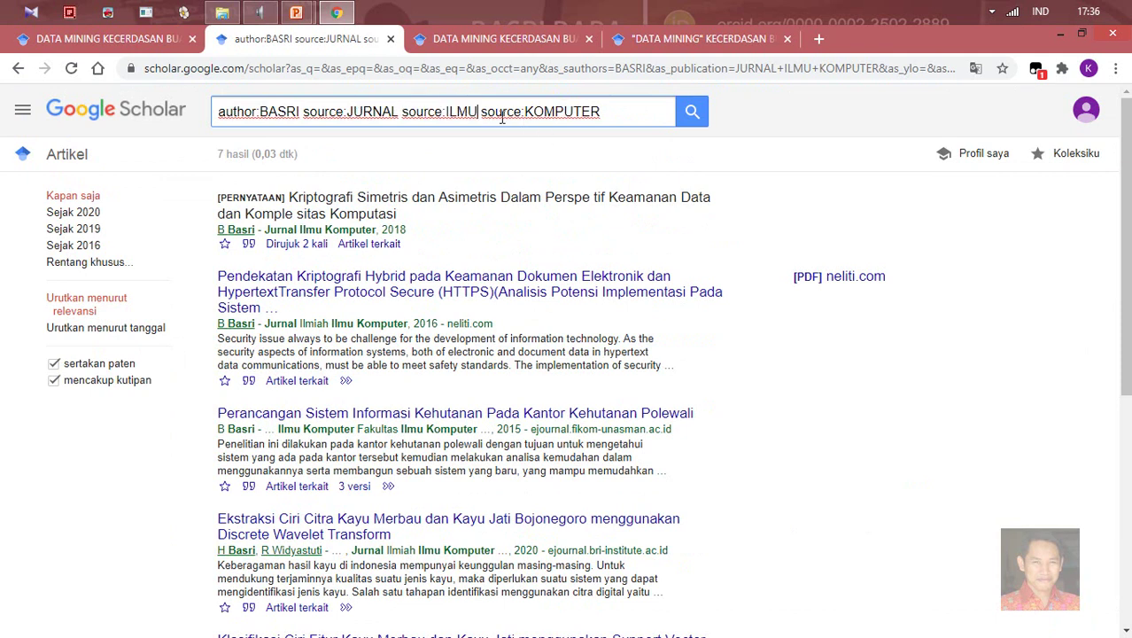
{"action": "double_click", "coordinate": [510, 111]}
Enclose the publication name JURNAL ILMU KOMPUTER in double quotation marks in the advanced search form and rerun the search
{"action": "left_click", "coordinate": [23, 109]}
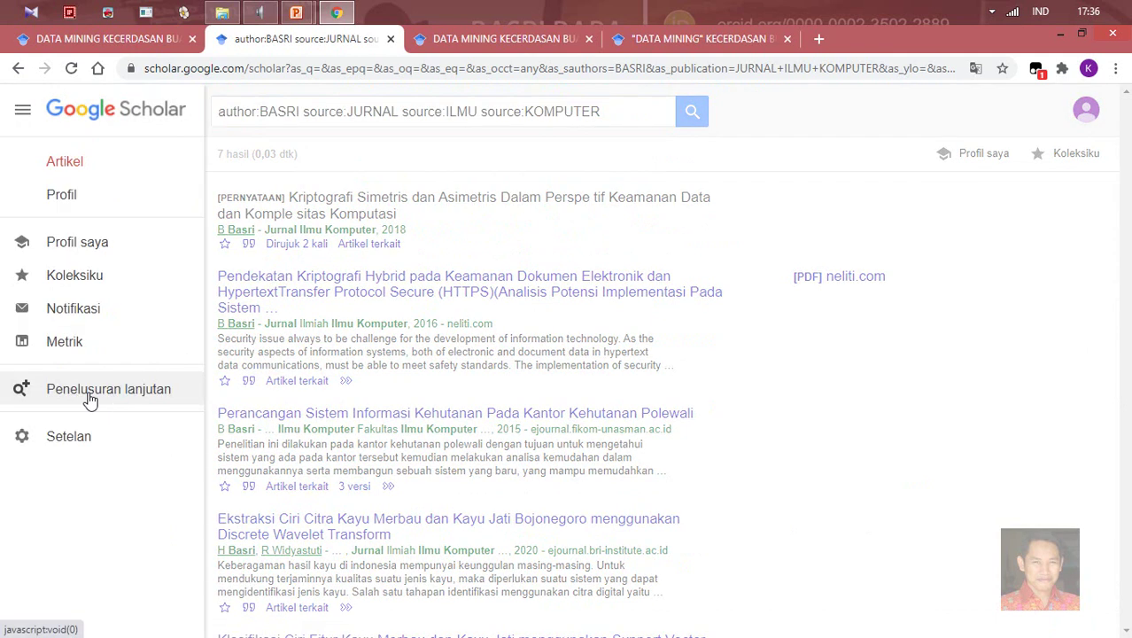
{"action": "left_click", "coordinate": [76, 389]}
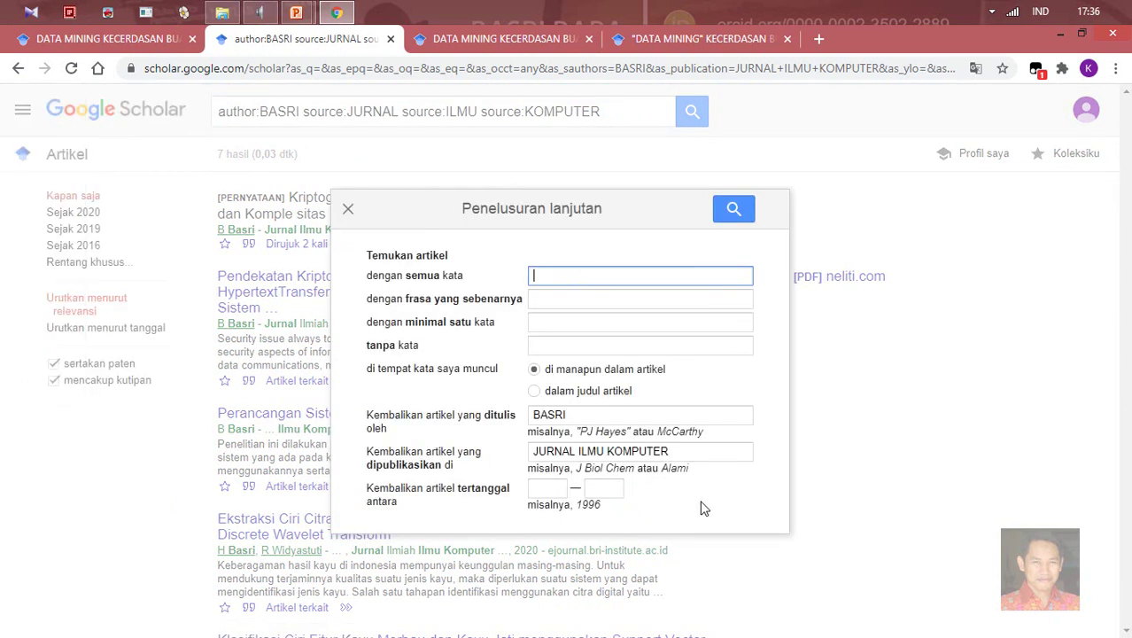
{"action": "left_click", "coordinate": [690, 456]}
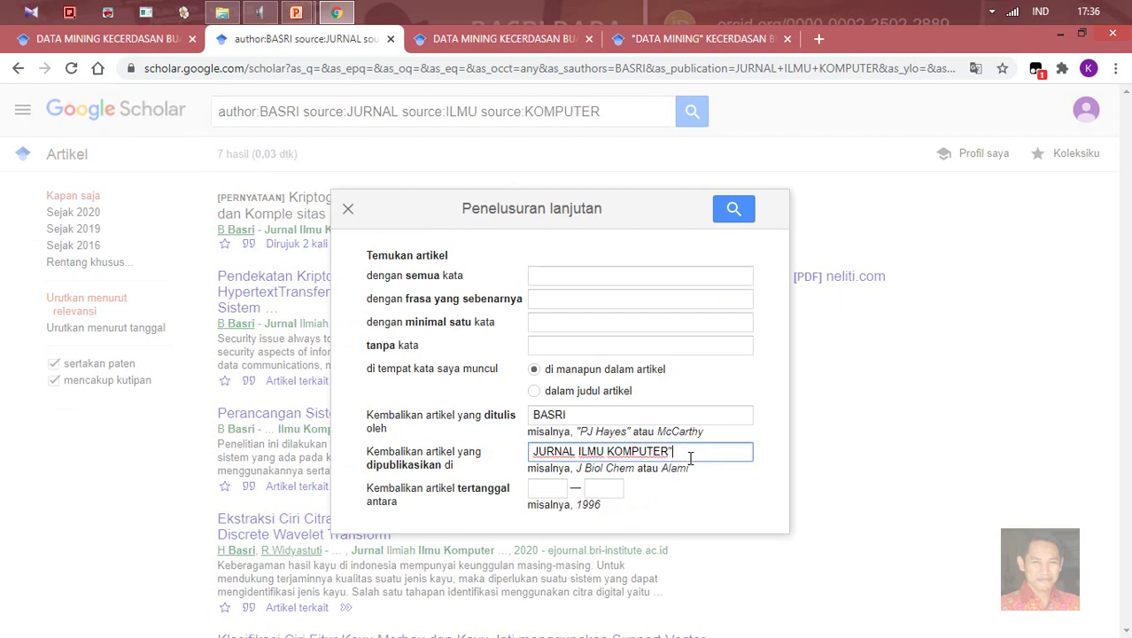
{"action": "key", "text": "Home"}
{"action": "type", "text": "\""}
{"action": "left_click", "coordinate": [733, 209]}
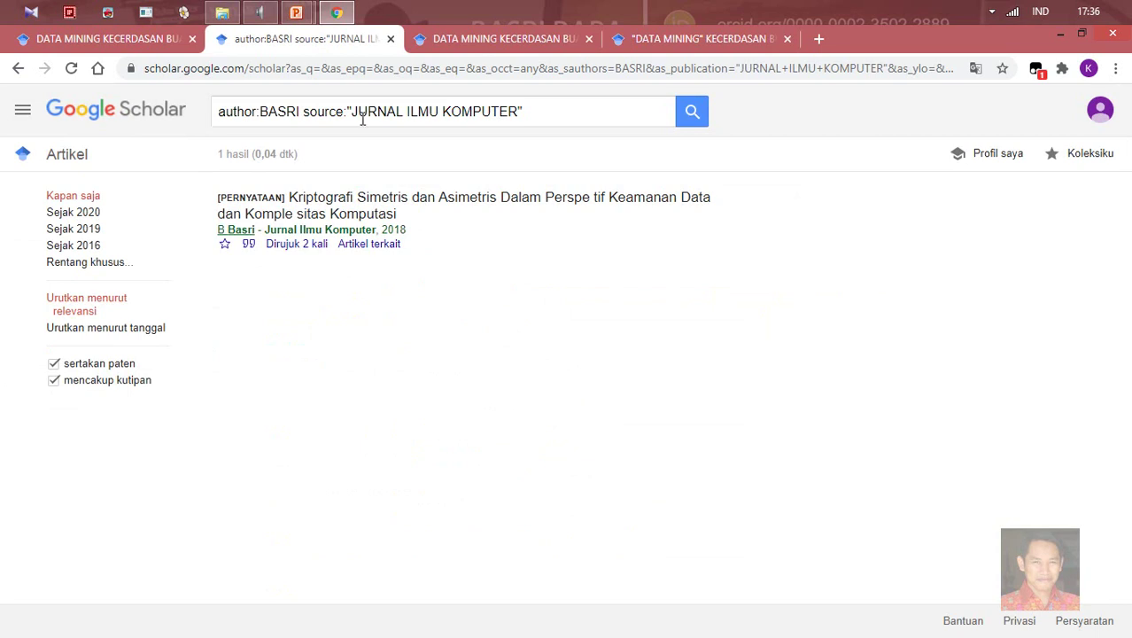
Check the quoted source filter in the query against the journal name of the listed article
{"action": "left_click", "coordinate": [557, 118]}
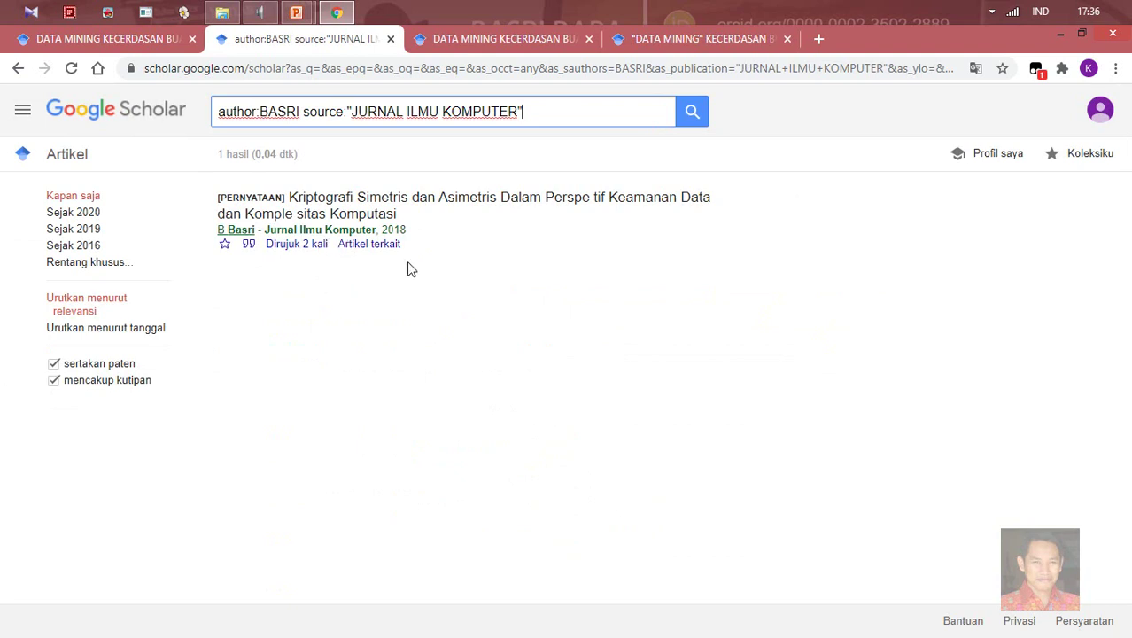
{"action": "left_click_drag", "start_coordinate": [272, 234], "coordinate": [376, 232]}
{"action": "left_click", "coordinate": [474, 243]}
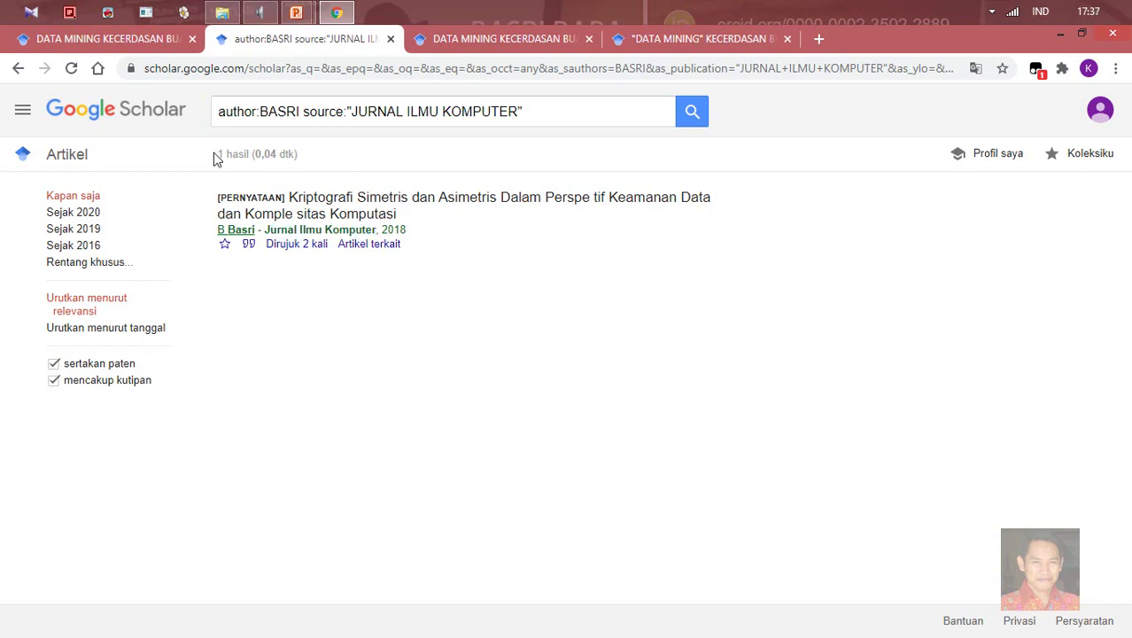
Replace the quoted journal name in the query's source filter with JNTETI, keep the author filter and rerun the search
{"action": "double_click", "coordinate": [282, 118]}
{"action": "left_click_drag", "start_coordinate": [384, 112], "coordinate": [516, 115]}
{"action": "left_click", "coordinate": [477, 306]}
{"action": "mouse_move", "coordinate": [355, 114]}
{"action": "left_mouse_down"}
{"action": "mouse_move", "coordinate": [522, 119]}
{"action": "mouse_move", "coordinate": [347, 107]}
{"action": "left_mouse_up"}
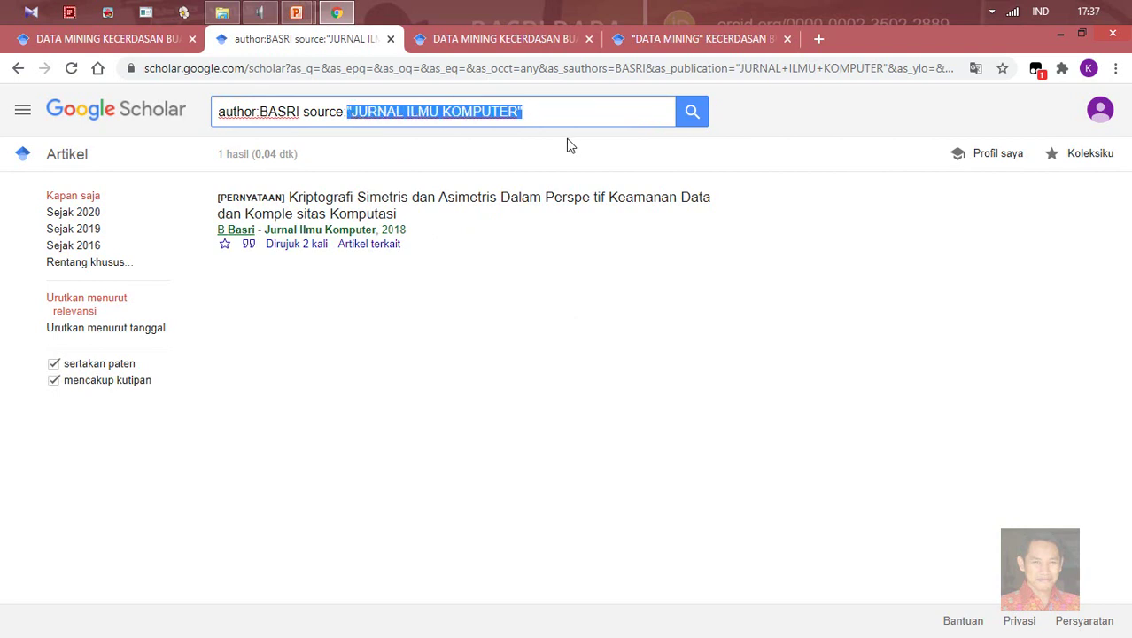
{"action": "type", "text": "JNTETI"}
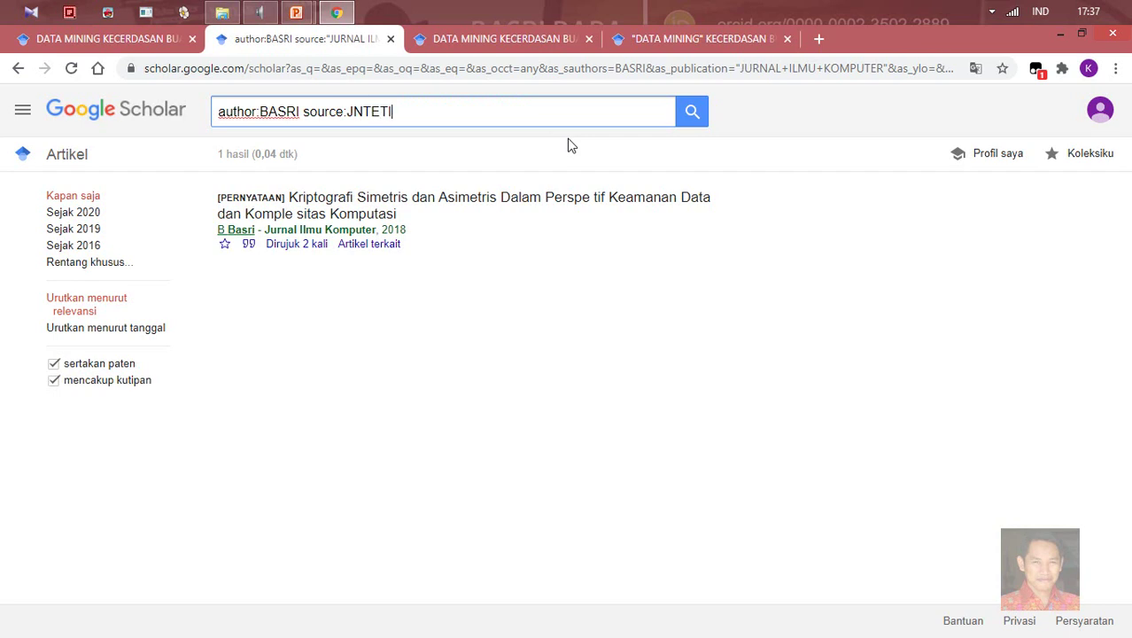
{"action": "key", "text": "Return"}
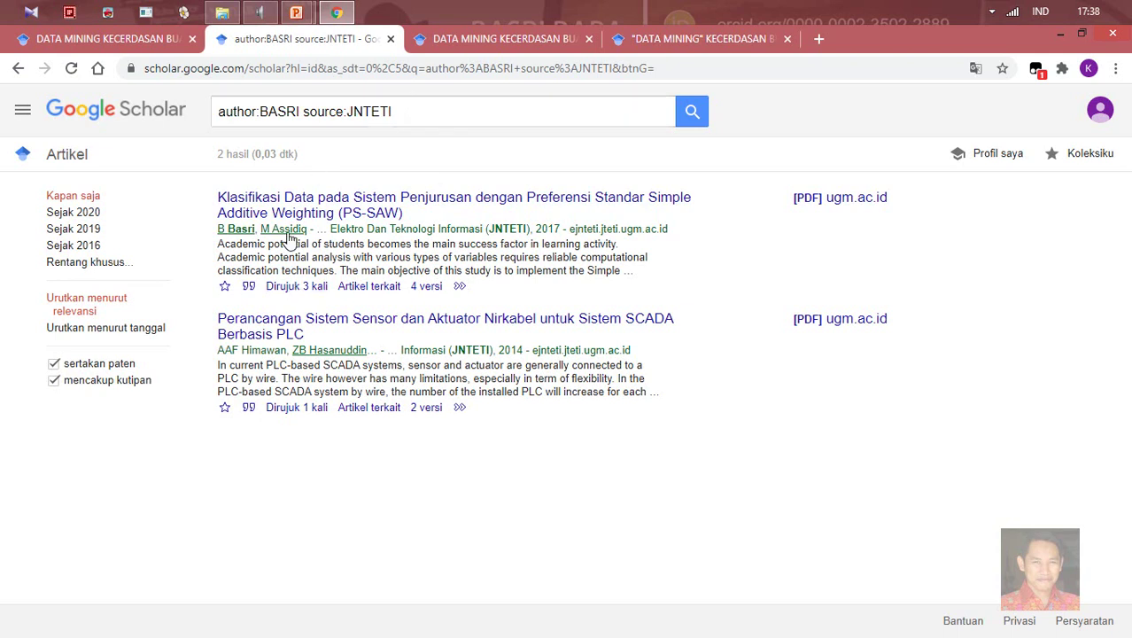
Examine the first article's citation formats, select its APA citation and close the citation window
{"action": "left_click", "coordinate": [249, 295]}
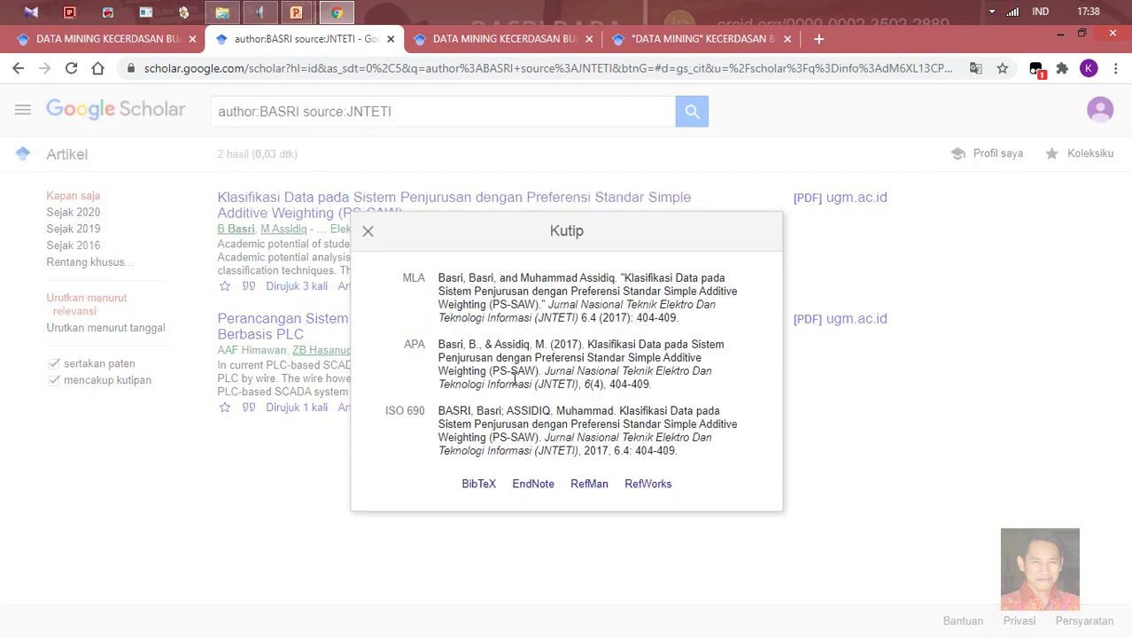
{"action": "left_click", "coordinate": [625, 383]}
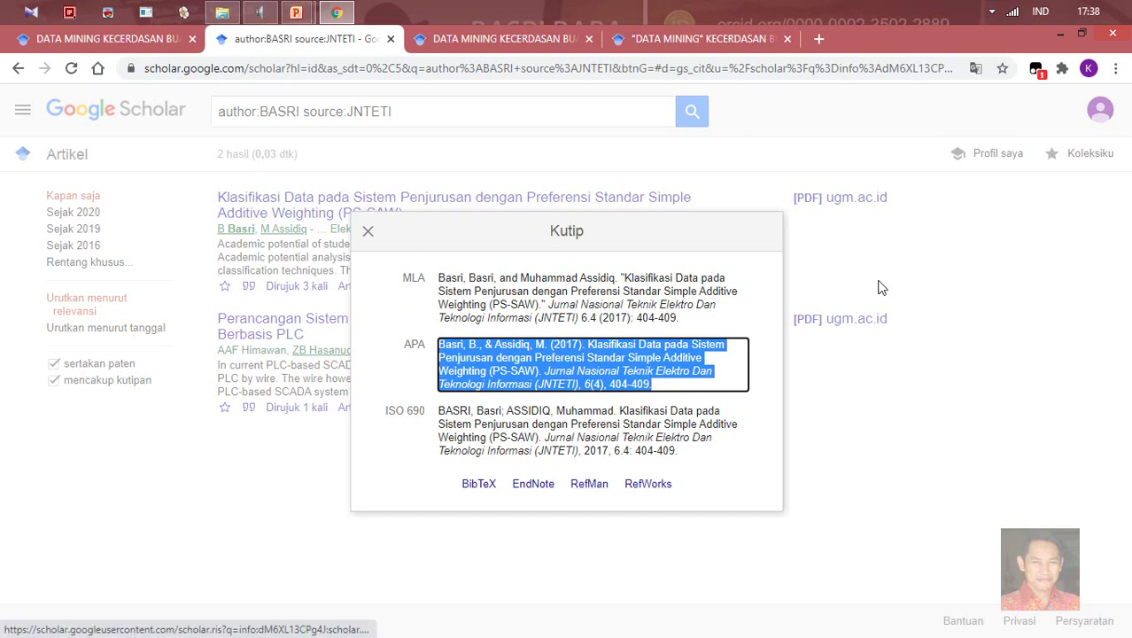
{"action": "left_click", "coordinate": [963, 233]}
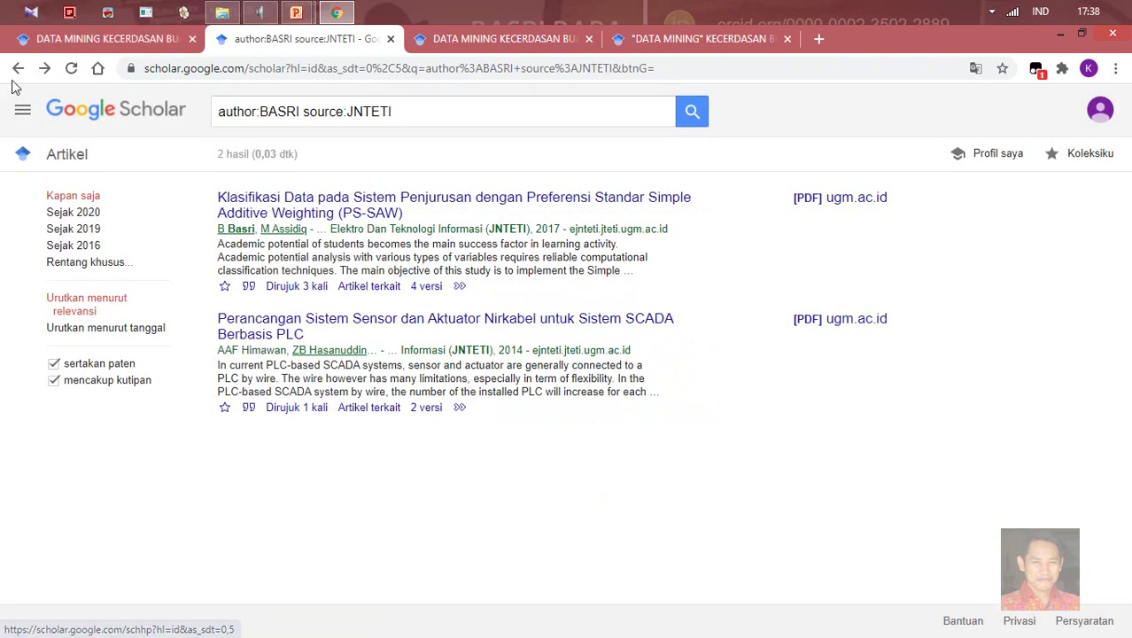
Examine the start and end year fields in the advanced search form, then close it without searching
{"action": "left_click", "coordinate": [19, 110]}
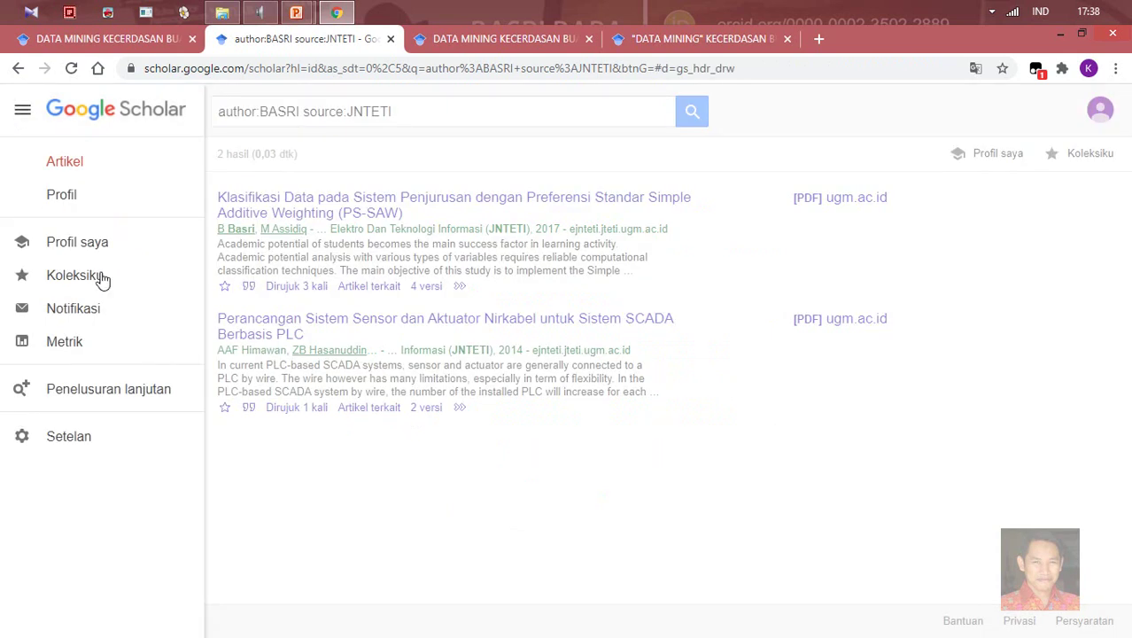
{"action": "left_click", "coordinate": [122, 391]}
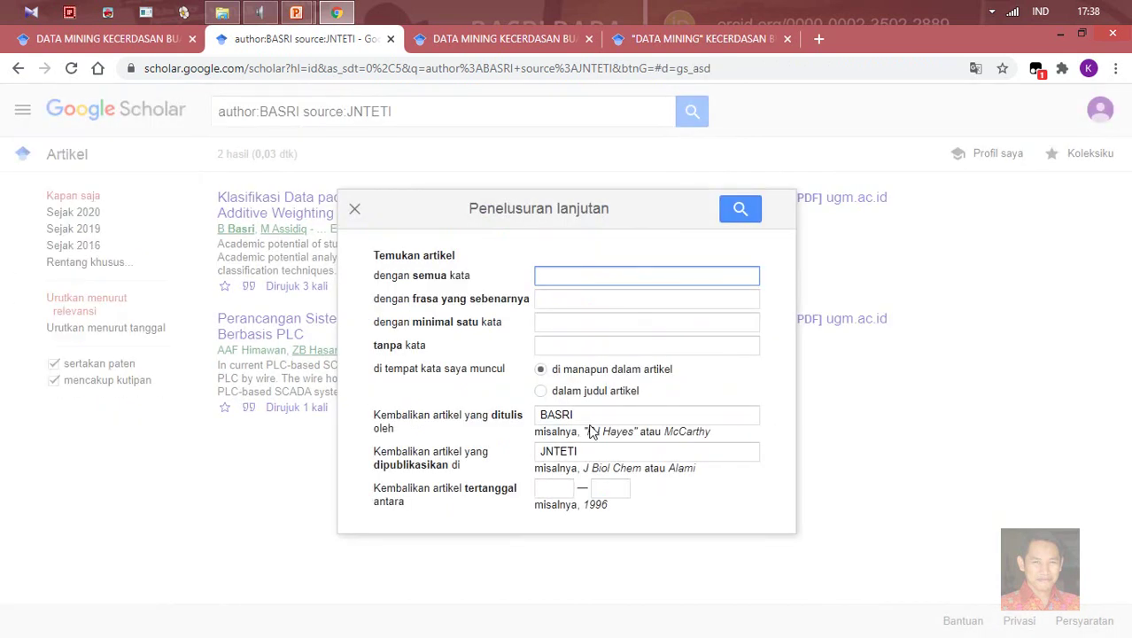
{"action": "left_click", "coordinate": [567, 492]}
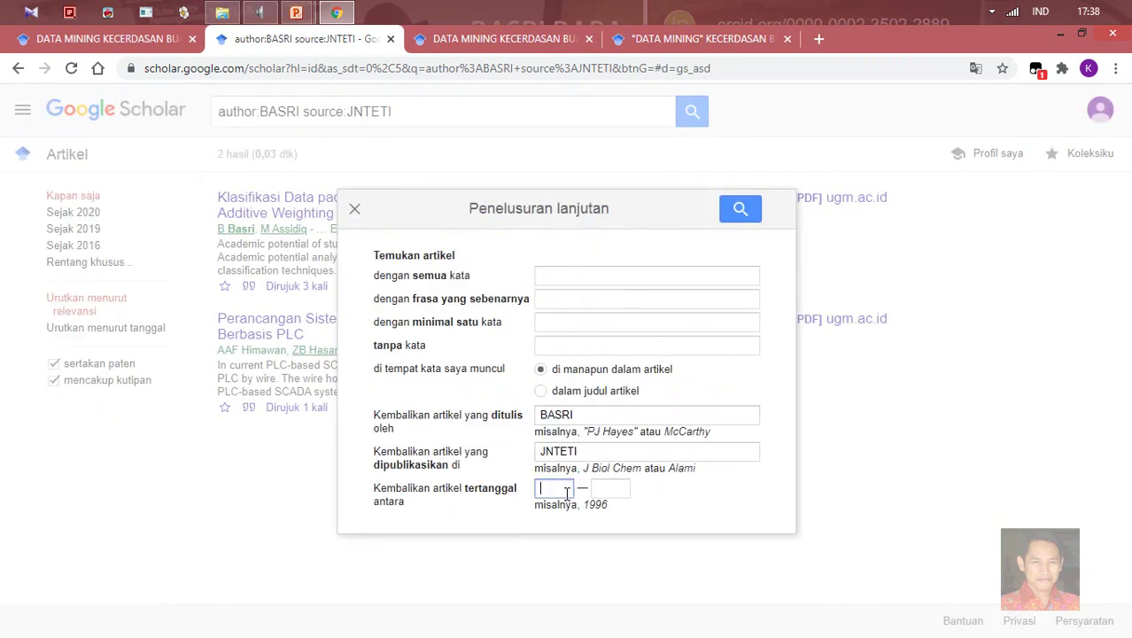
{"action": "left_click", "coordinate": [618, 492]}
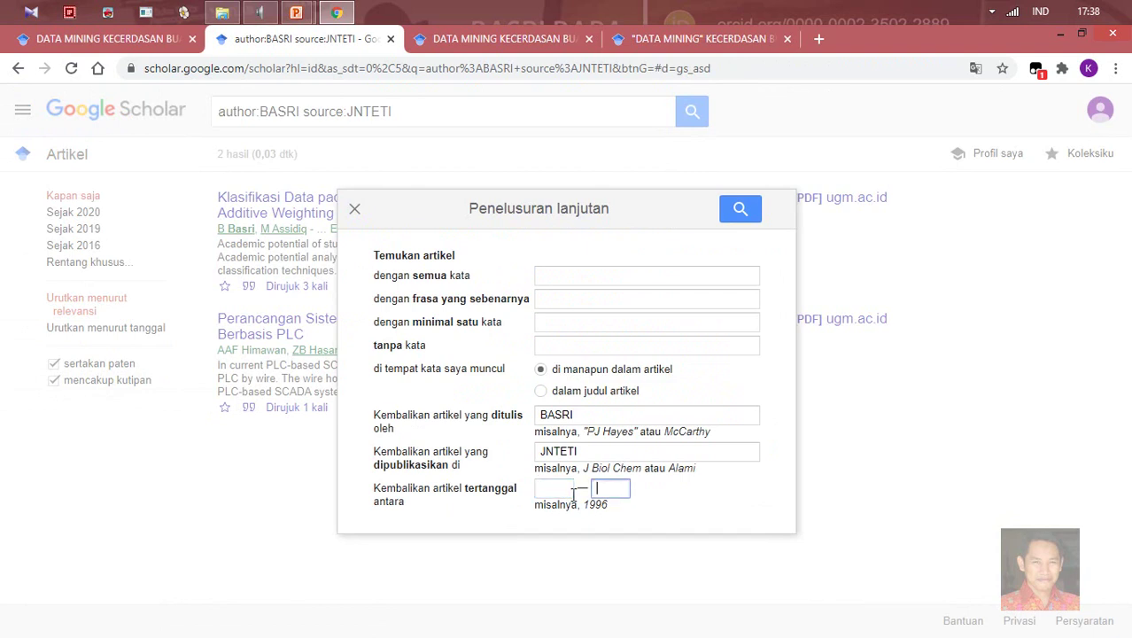
{"action": "left_click", "coordinate": [555, 493]}
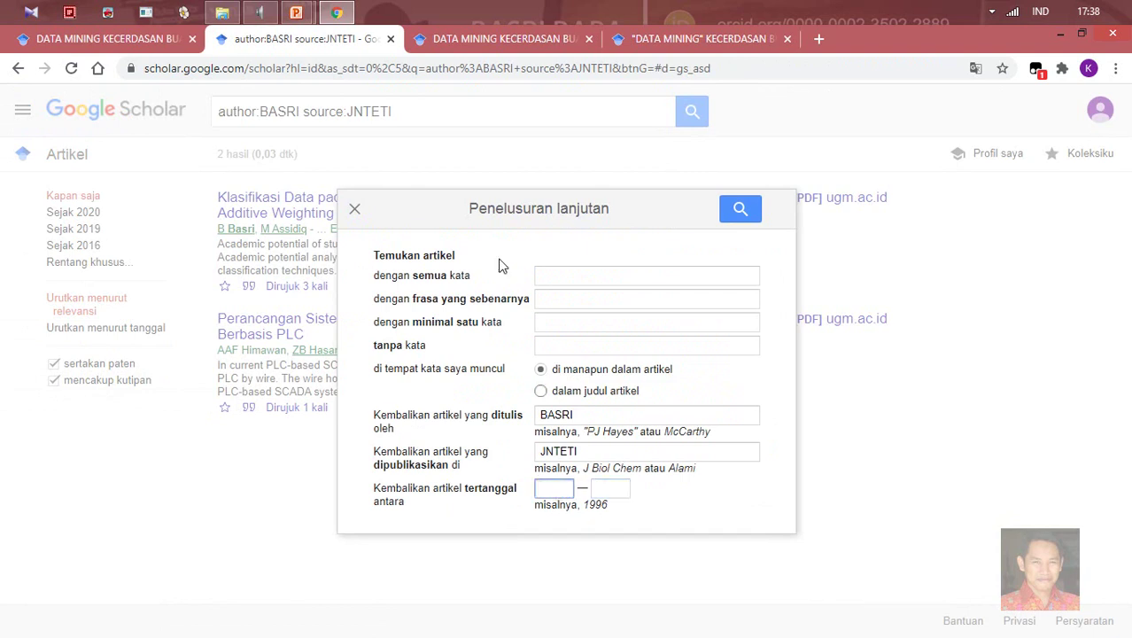
{"action": "left_click", "coordinate": [354, 211]}
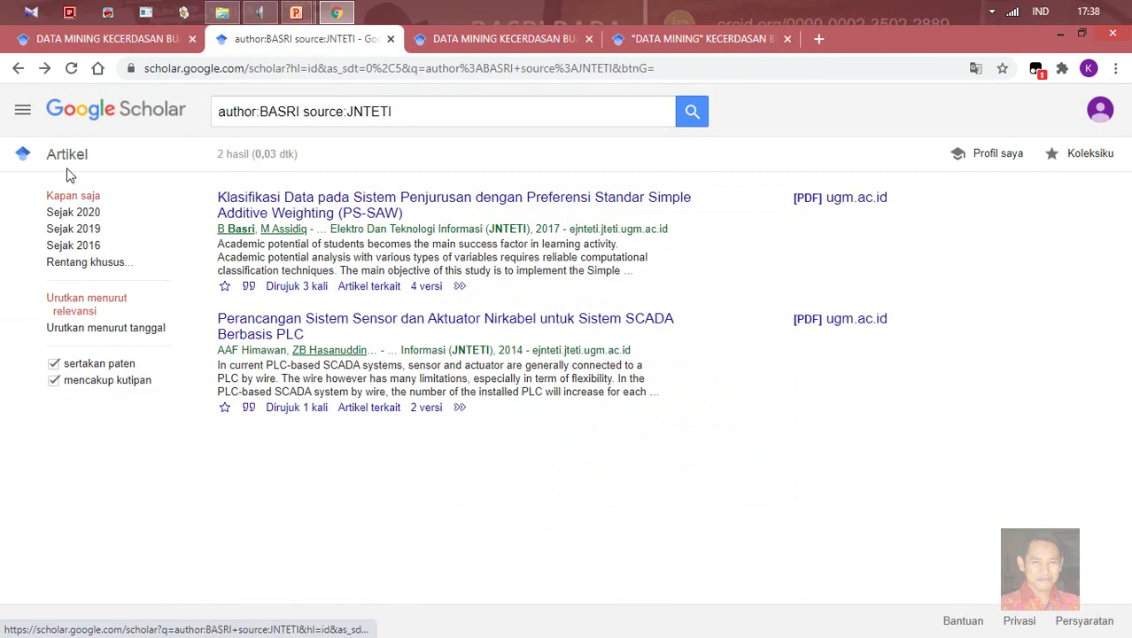
Expand the custom date range filter beside the results and examine its start and end year fields
{"action": "left_click", "coordinate": [89, 262]}
{"action": "left_click", "coordinate": [131, 285]}
{"action": "left_click", "coordinate": [96, 286]}
{"action": "left_click", "coordinate": [132, 288]}
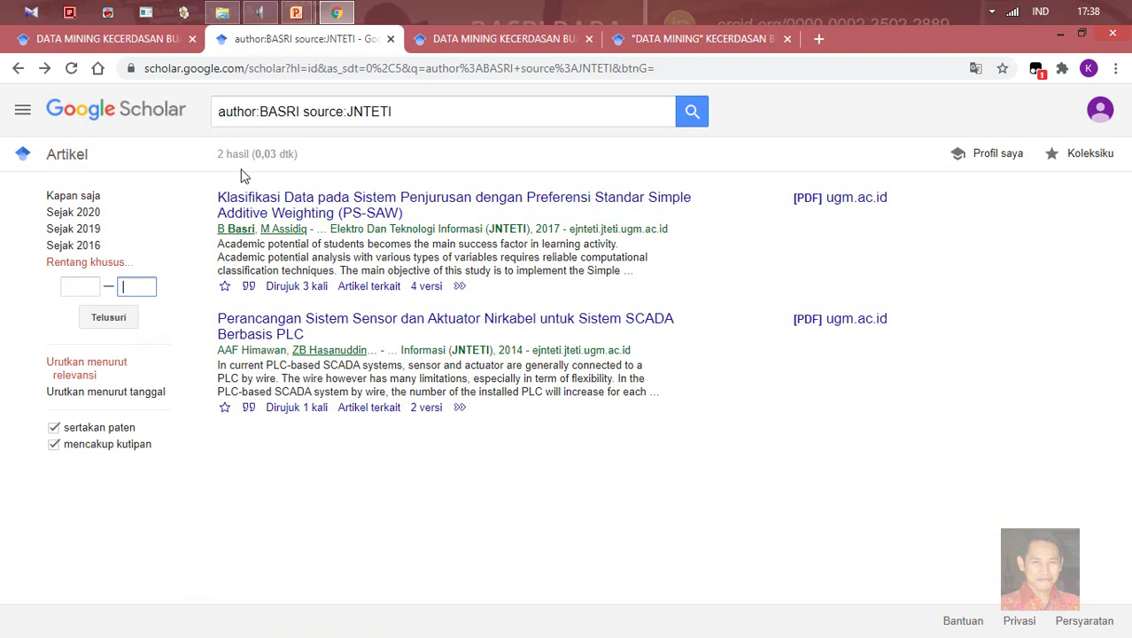
Replace the query with DATA MINING, run the search and check the number of results
{"action": "left_click_drag", "start_coordinate": [421, 114], "coordinate": [189, 109]}
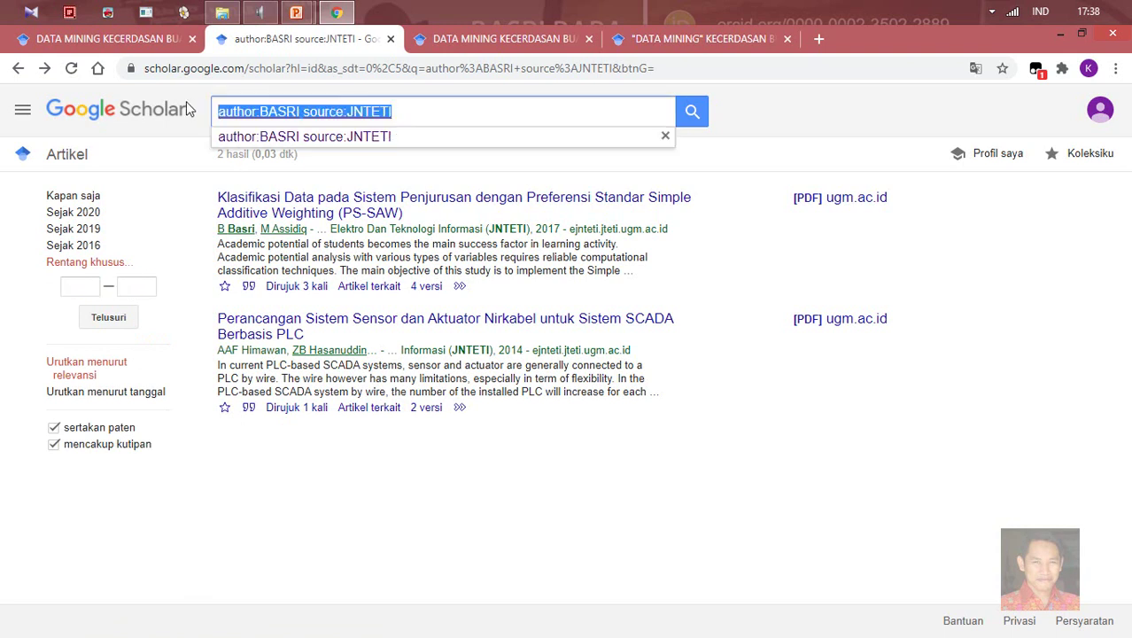
{"action": "type", "text": "DT"}
{"action": "key", "text": "BackSpace"}
{"action": "type", "text": "A"}
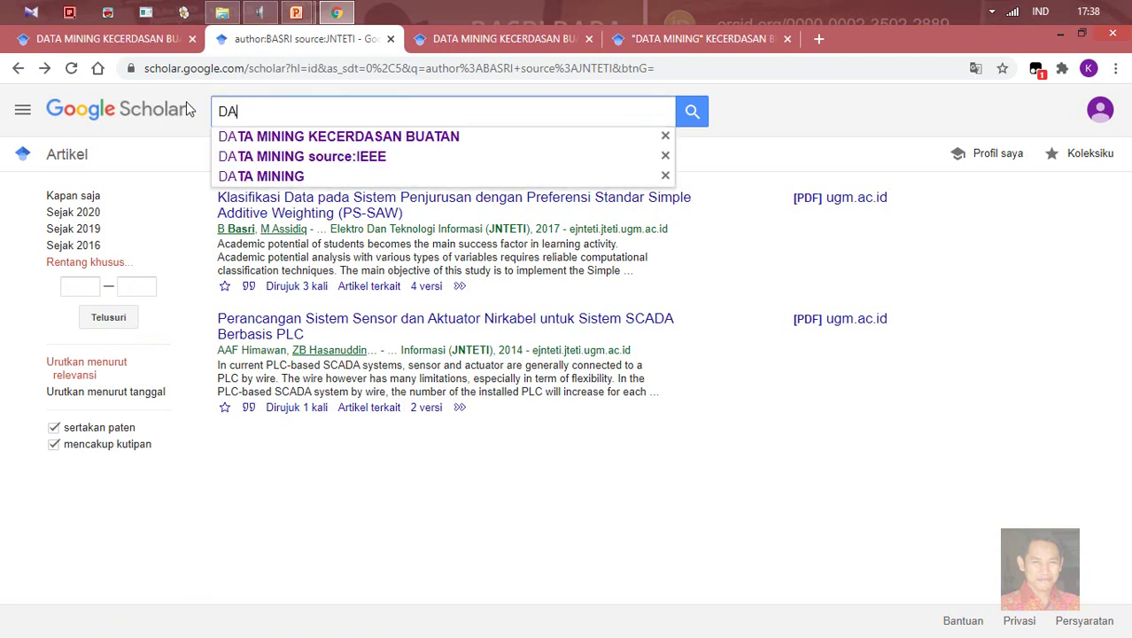
{"action": "key", "text": "Down"}
{"action": "key", "text": "Down"}
{"action": "key", "text": "Down"}
{"action": "key", "text": "Return"}
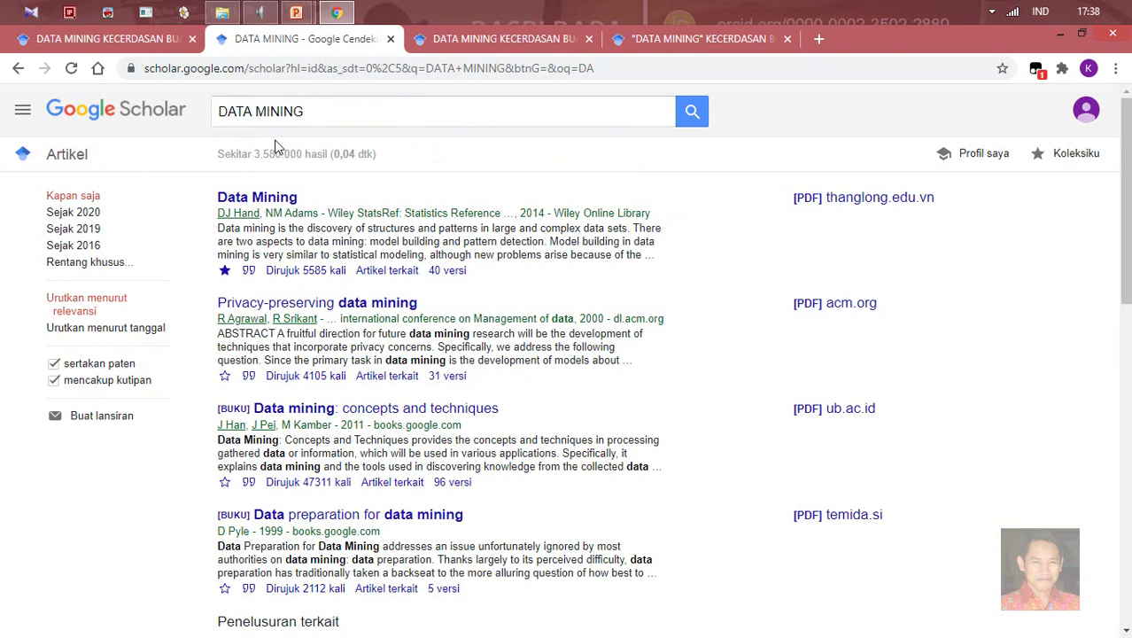
{"action": "left_click_drag", "start_coordinate": [257, 153], "coordinate": [302, 155]}
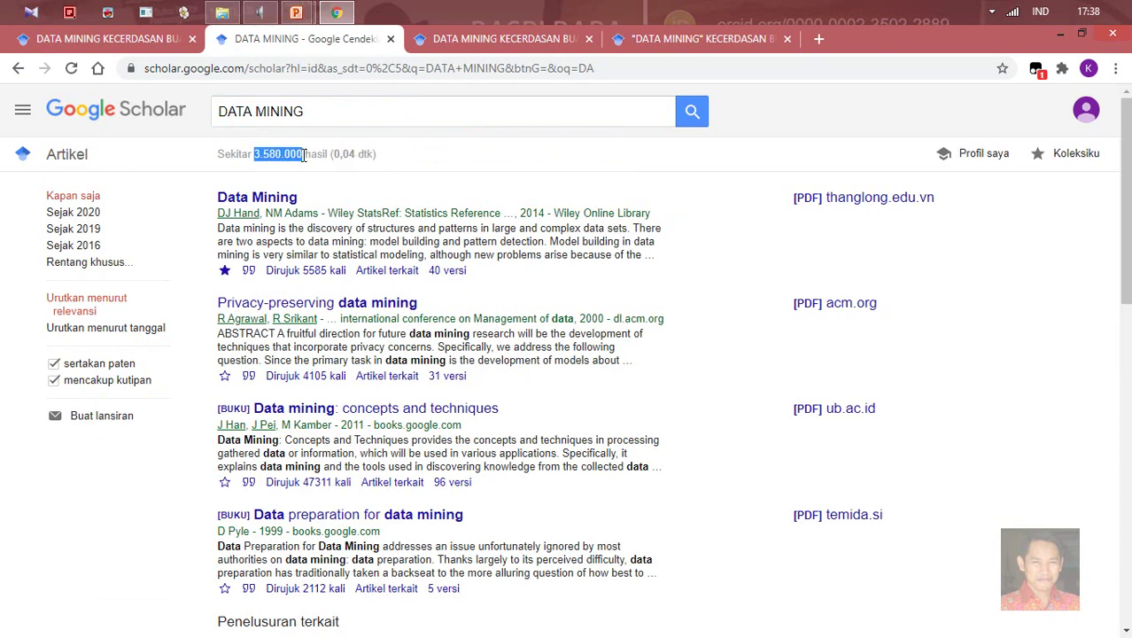
Limit the DATA MINING results to the custom year range 2015 to 2020
{"action": "left_click", "coordinate": [115, 269]}
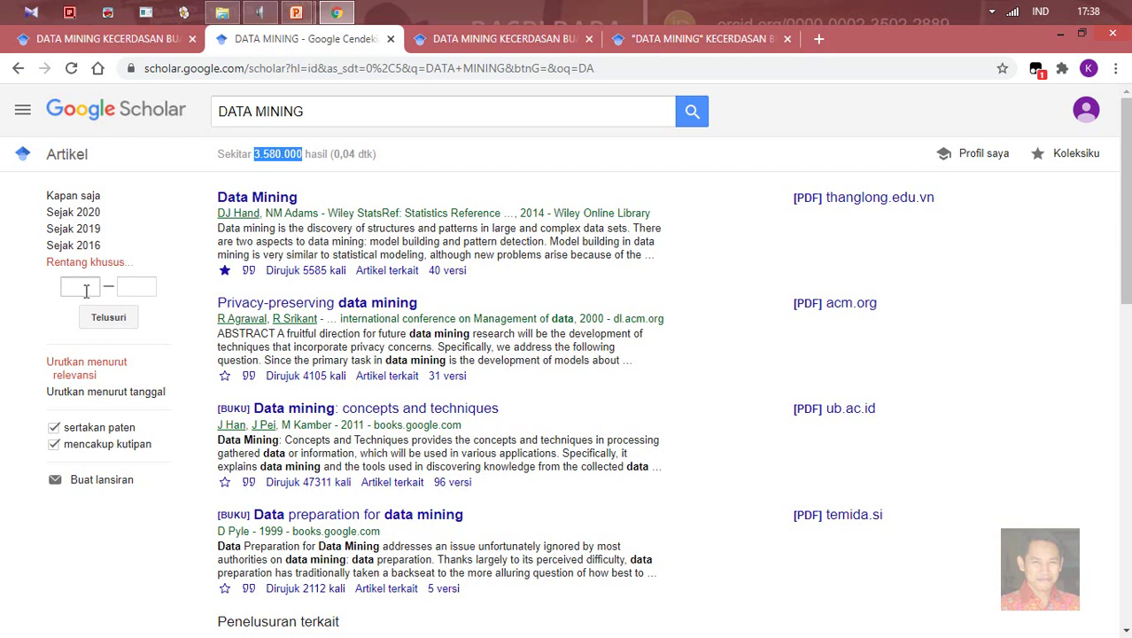
{"action": "left_click", "coordinate": [86, 293]}
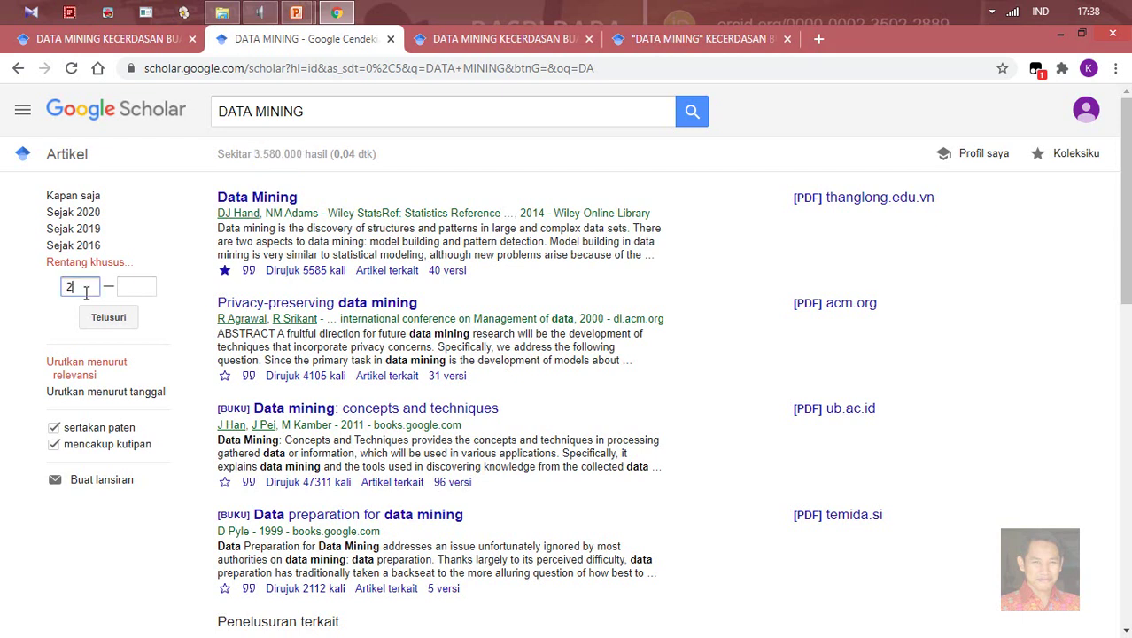
{"action": "type", "text": "15"}
{"action": "left_click", "coordinate": [138, 287]}
{"action": "type", "text": "2020"}
{"action": "left_click", "coordinate": [124, 317]}
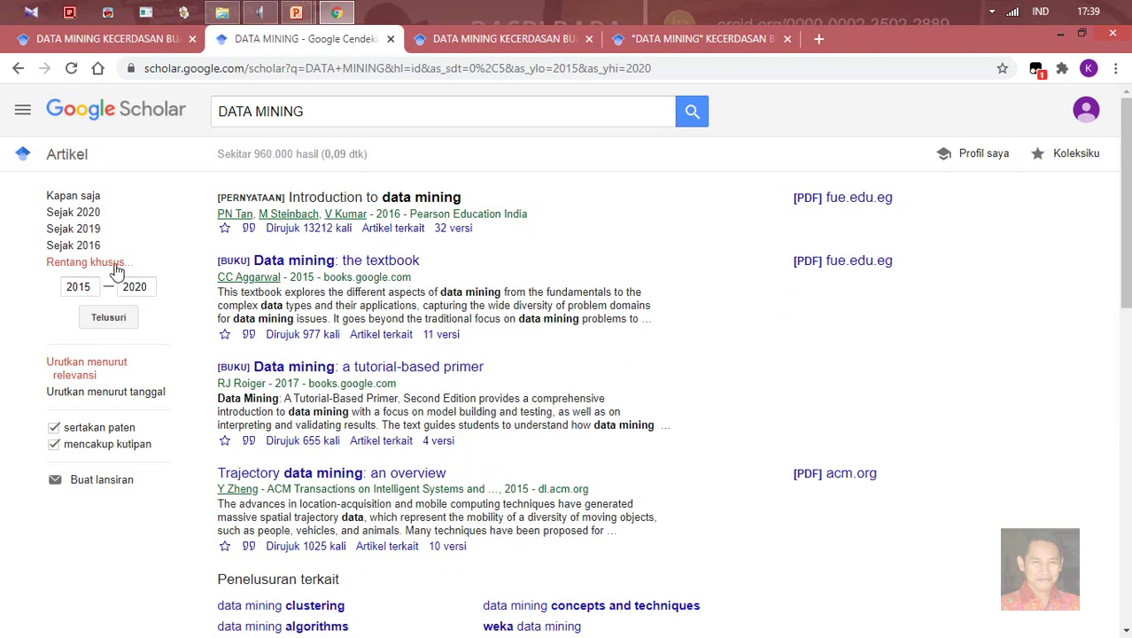
Switch the date filter to articles since 2019 and look through the filtered results
{"action": "left_click", "coordinate": [80, 229]}
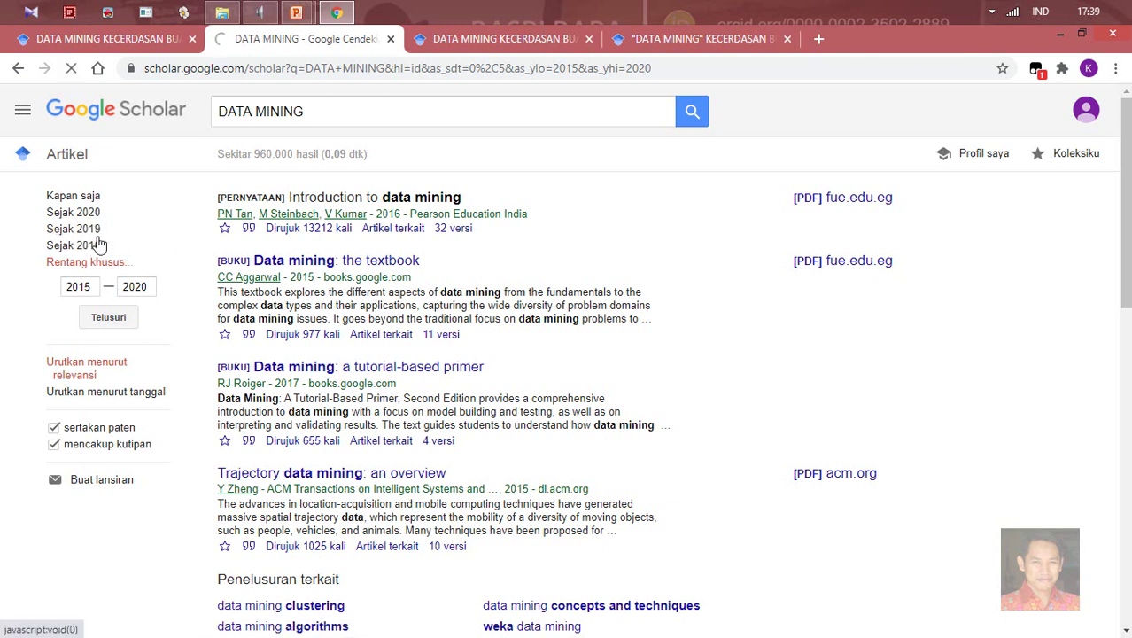
{"action": "left_click", "coordinate": [90, 230]}
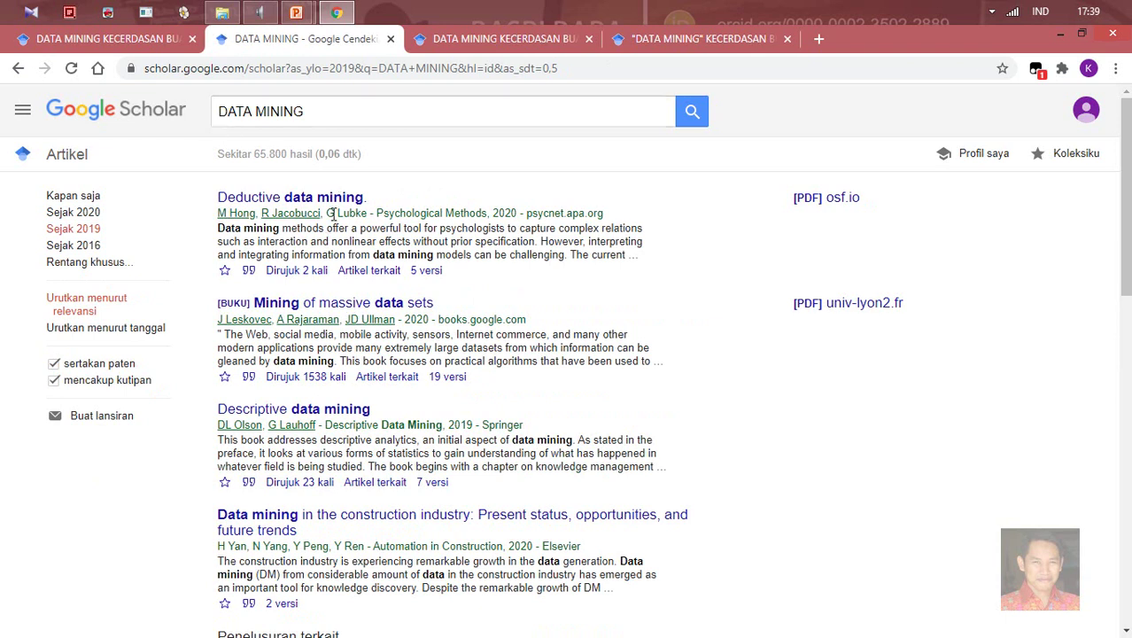
{"action": "scroll", "coordinate": [331, 212], "scroll_direction": "down", "scroll_amount": 3}
{"action": "scroll", "coordinate": [331, 213], "scroll_direction": "up", "scroll_amount": 3}
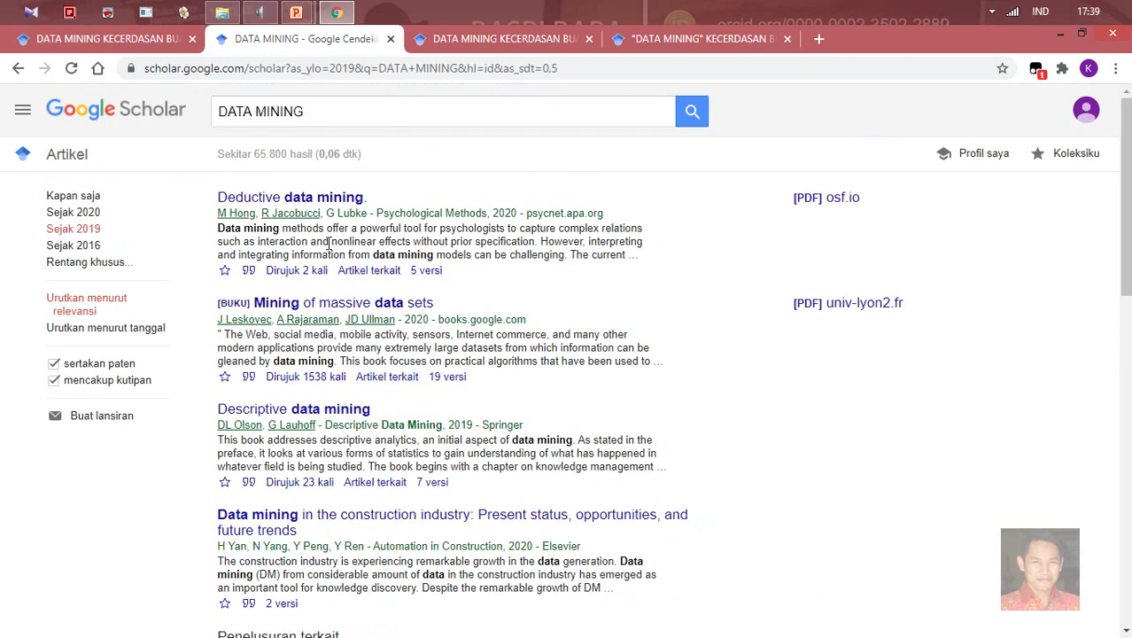
Enclose DATA MINING in double quotation marks and rerun the search with the 2019 filter kept
{"action": "left_click", "coordinate": [351, 110]}
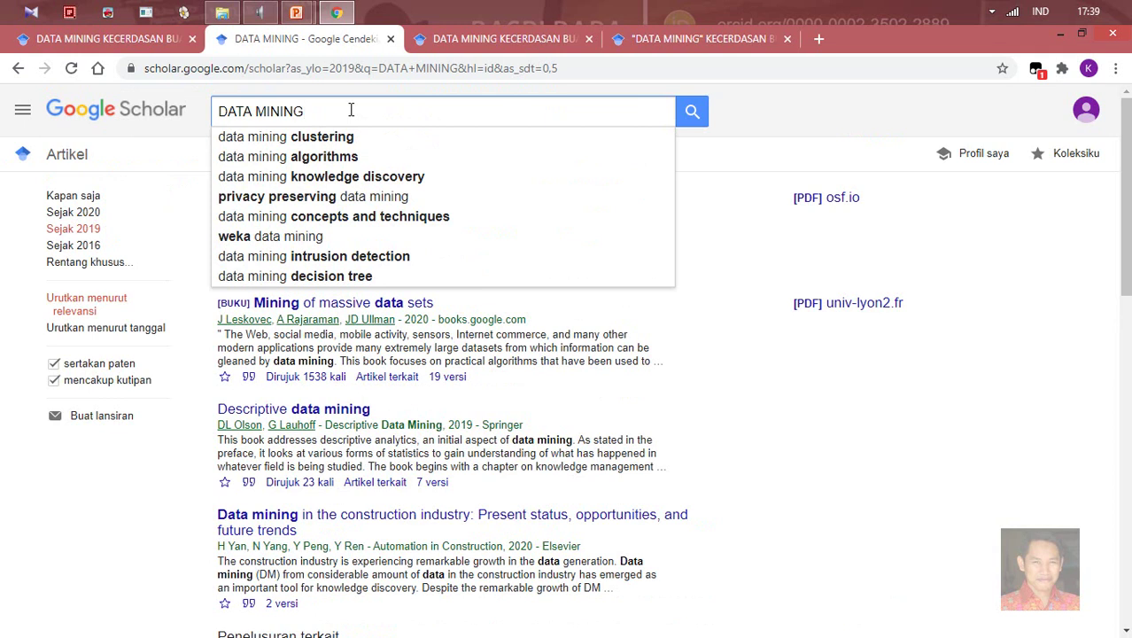
{"action": "type", "text": "\""}
{"action": "key", "text": "Left"}
{"action": "key", "text": "Home"}
{"action": "type", "text": "\""}
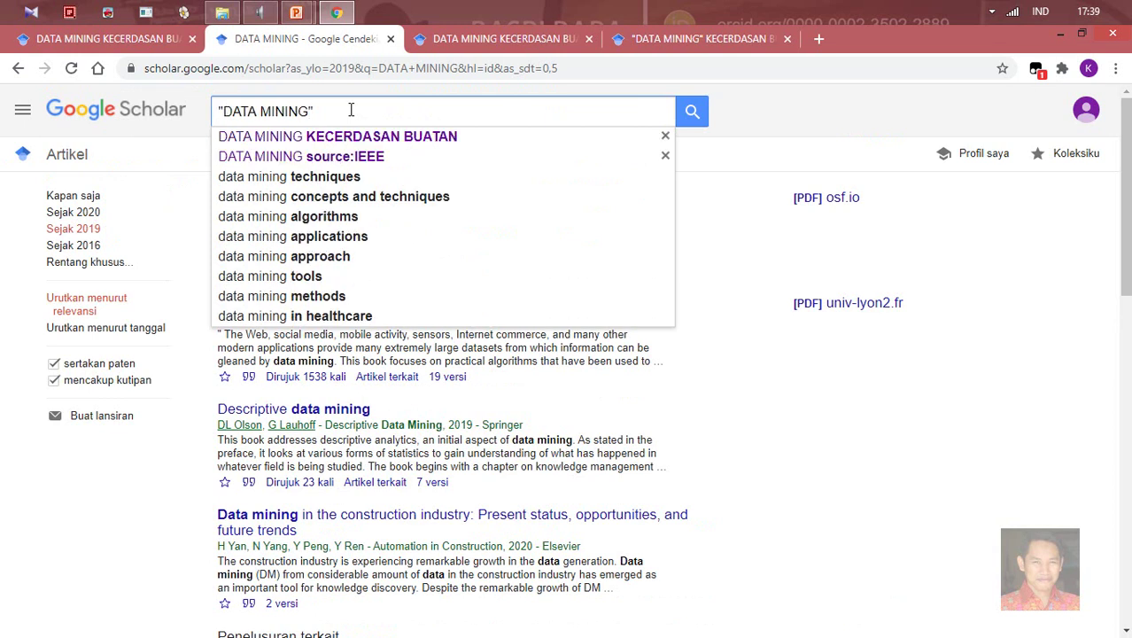
{"action": "left_click", "coordinate": [694, 121]}
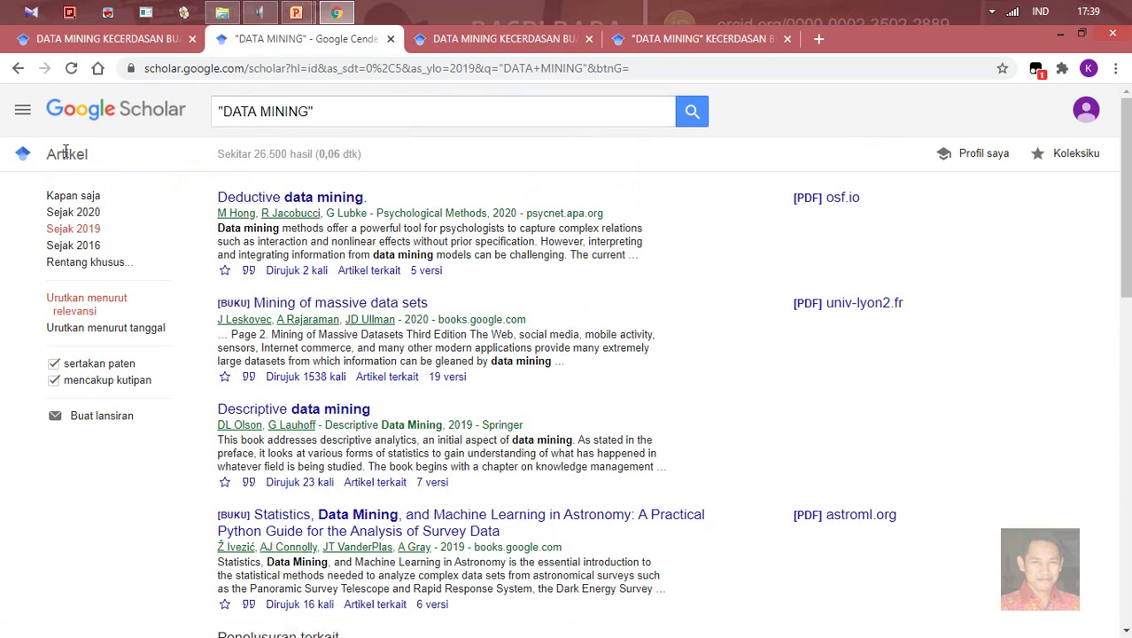
Compare the result counts of the unquoted and quoted DATA MINING searches, ending on the quoted one
{"action": "left_click", "coordinate": [18, 70]}
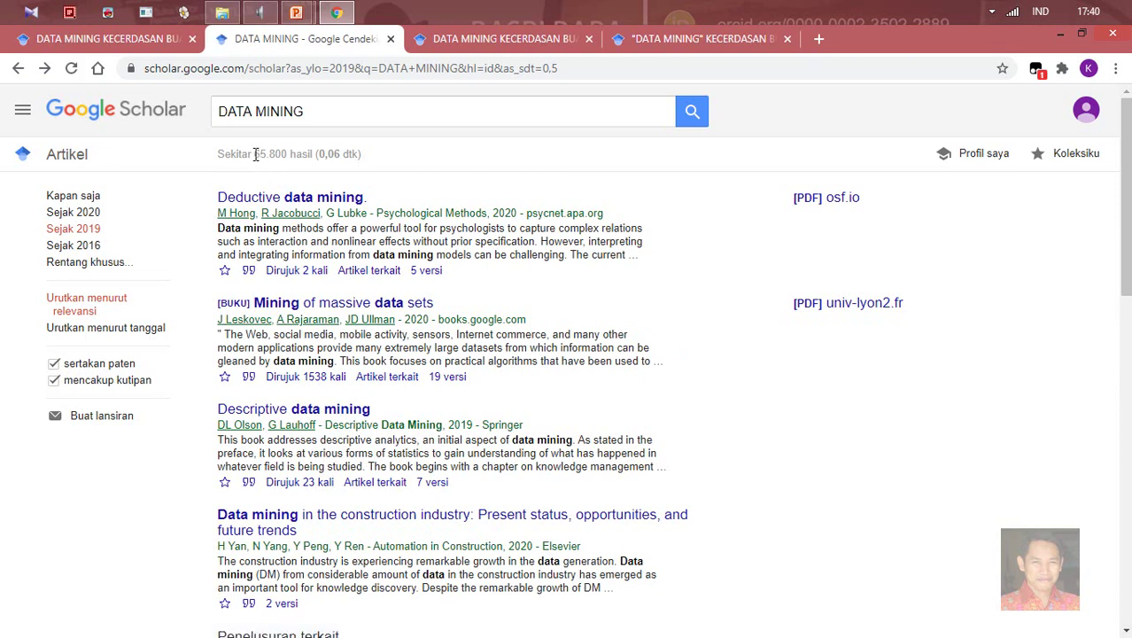
{"action": "double_click", "coordinate": [286, 158]}
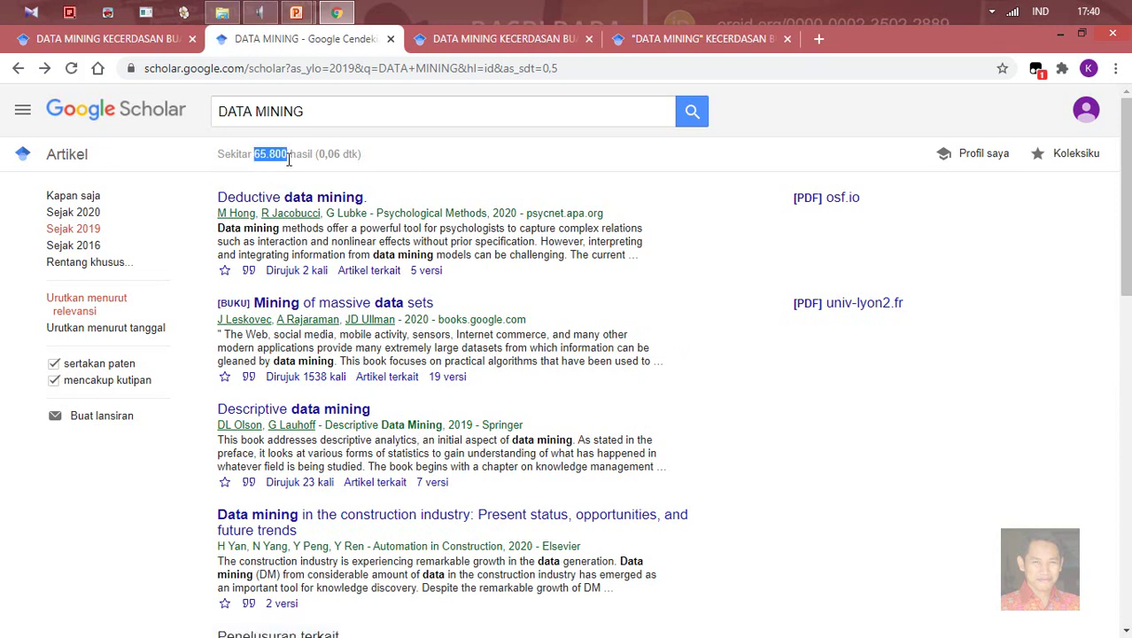
{"action": "left_click", "coordinate": [41, 69]}
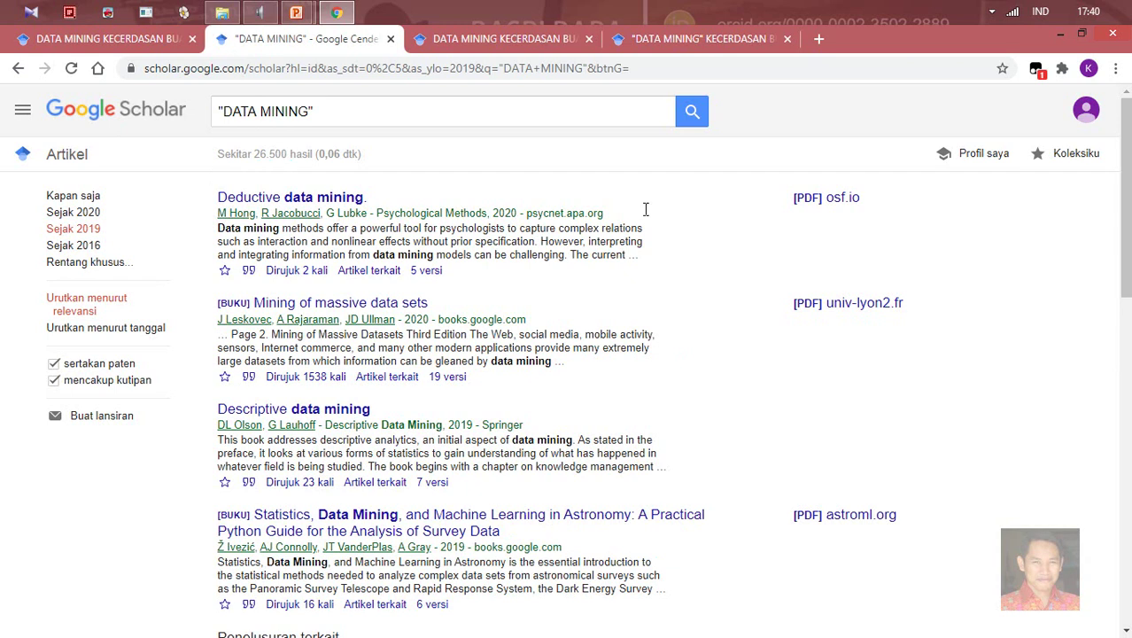
Open the advanced search form for the quoted DATA MINING query and examine its exact-phrase, at-least-one-word and excluded-words fields, then close it
{"action": "left_click", "coordinate": [27, 113]}
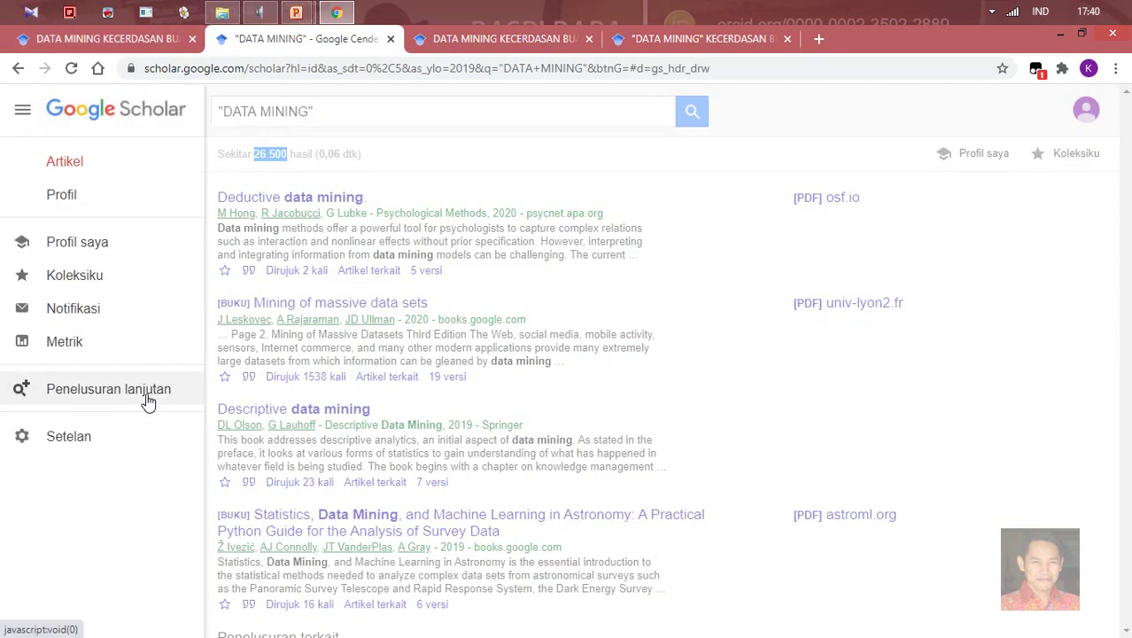
{"action": "left_click", "coordinate": [146, 398]}
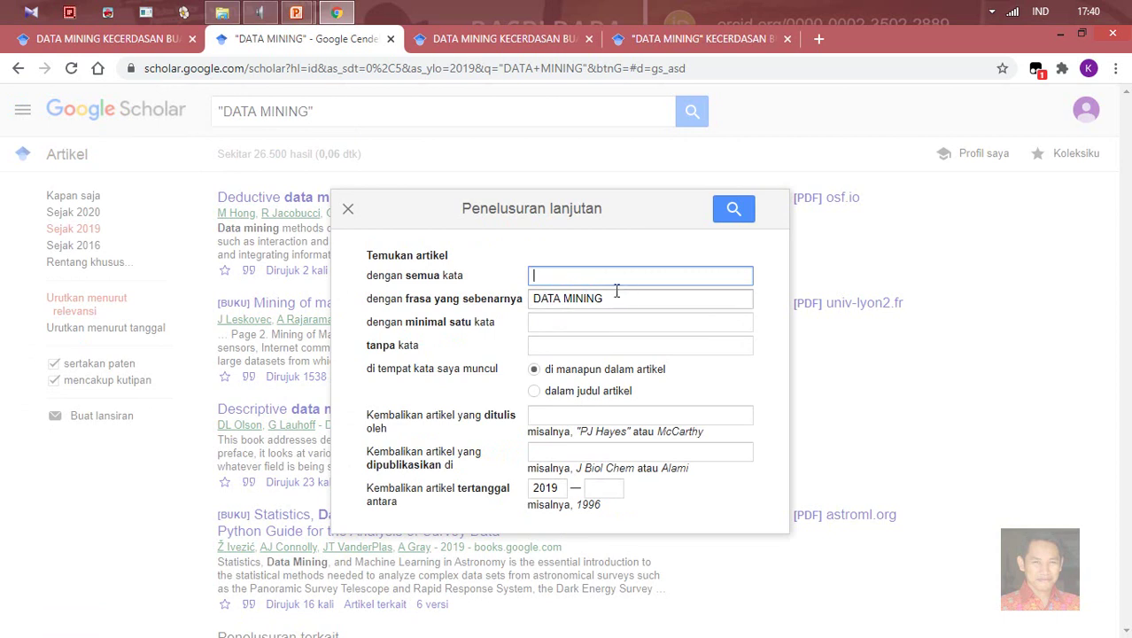
{"action": "left_click_drag", "start_coordinate": [627, 298], "coordinate": [529, 300]}
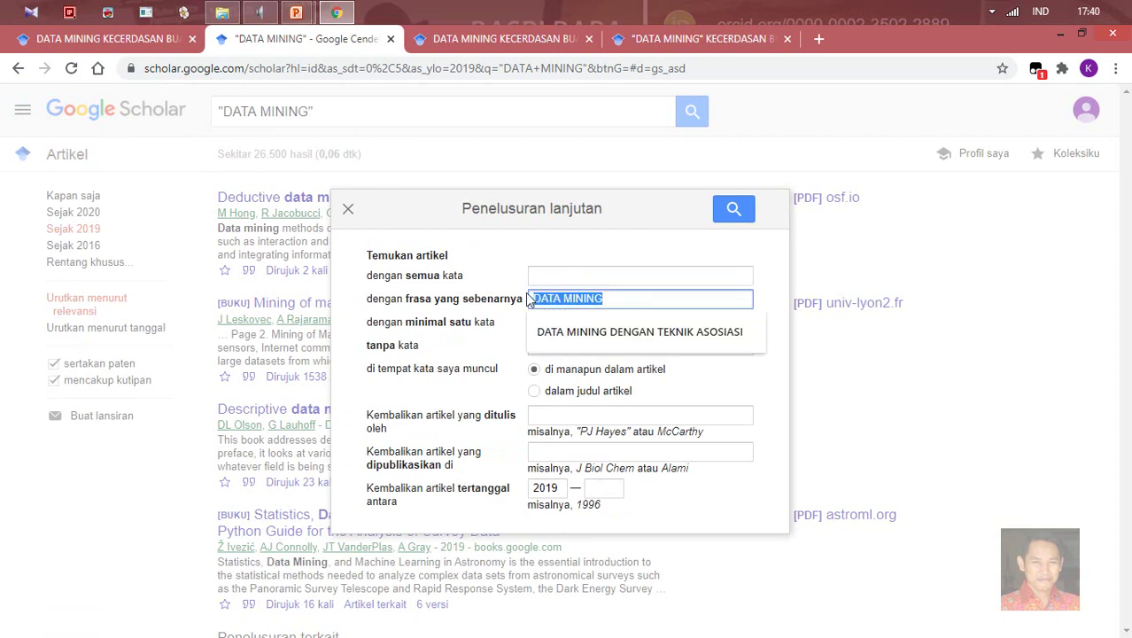
{"action": "left_click", "coordinate": [627, 301]}
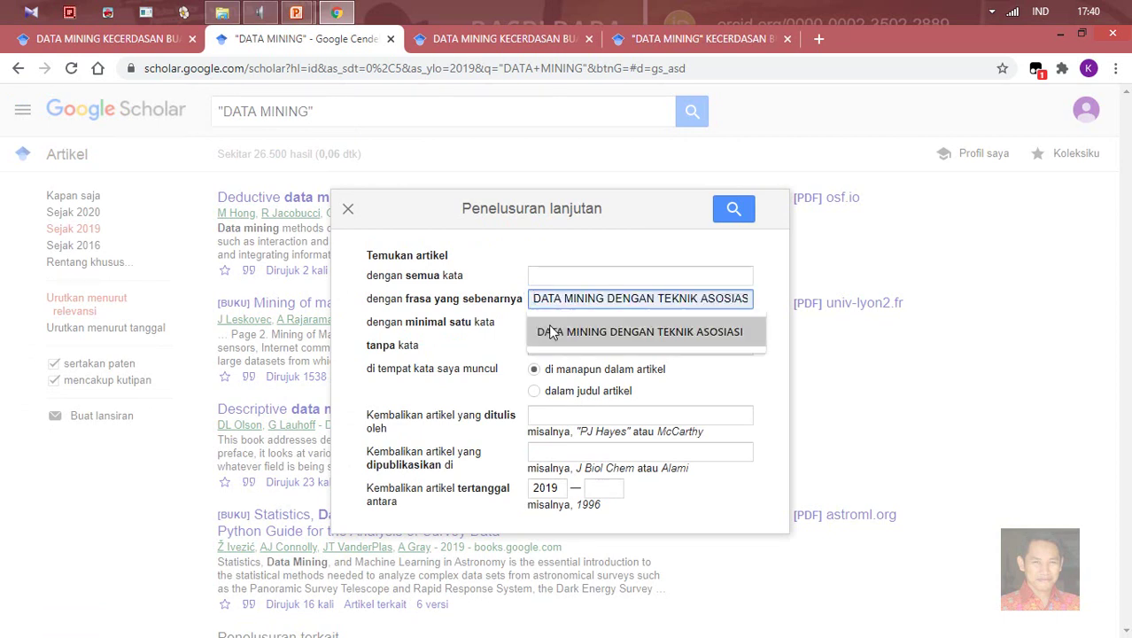
{"action": "left_click", "coordinate": [742, 394]}
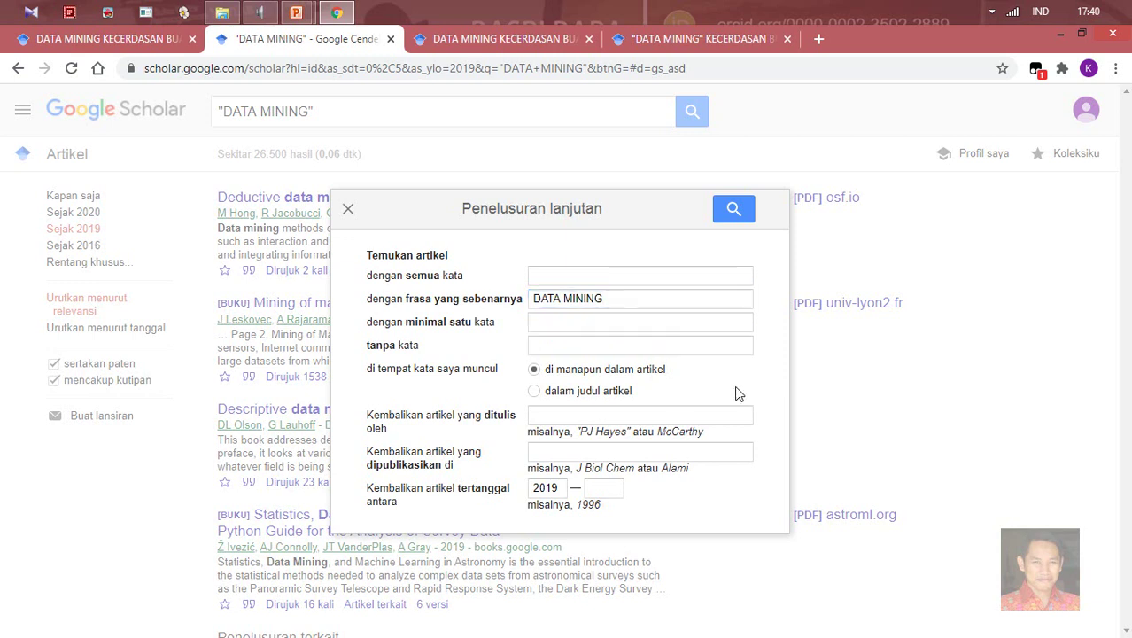
{"action": "left_click", "coordinate": [571, 323]}
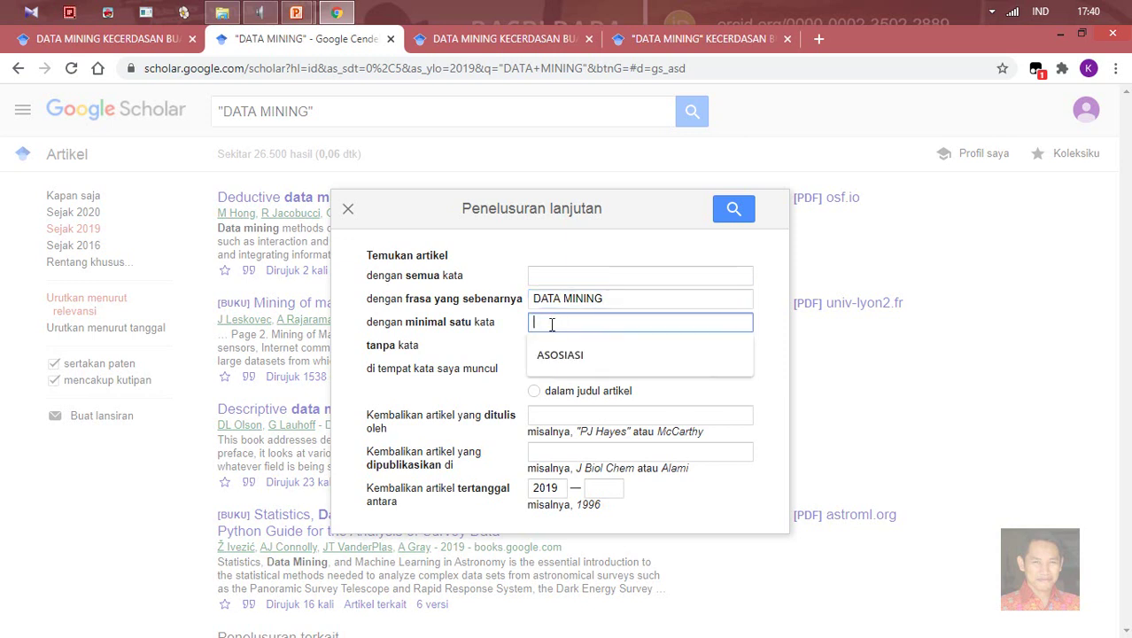
{"action": "left_click", "coordinate": [780, 400]}
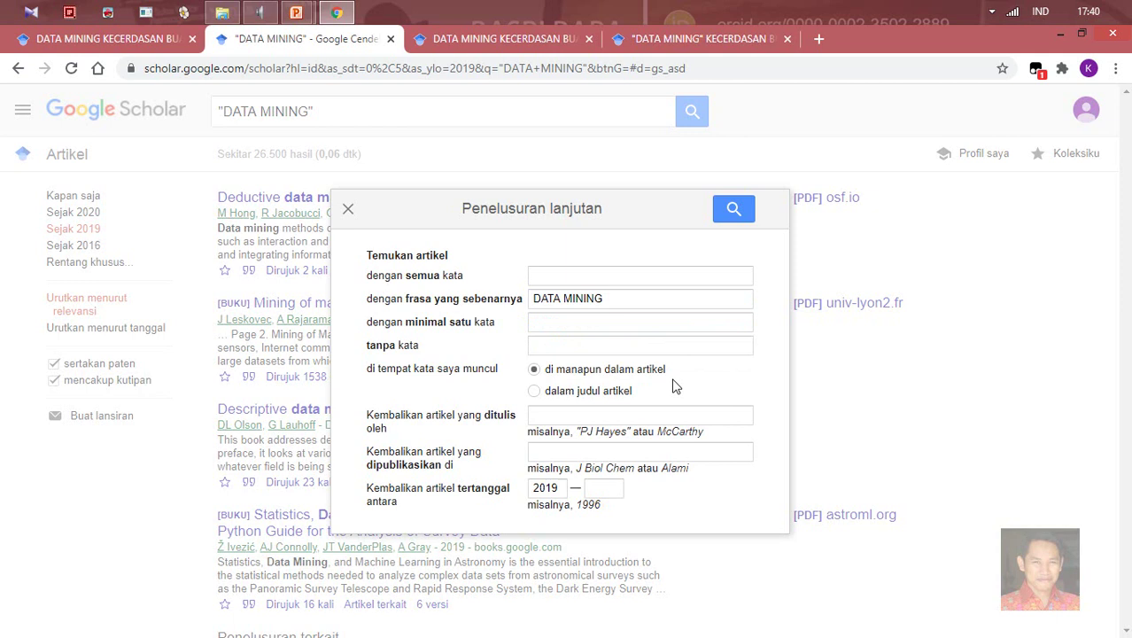
{"action": "left_click", "coordinate": [584, 346]}
{"action": "left_click", "coordinate": [791, 384]}
{"action": "left_click", "coordinate": [791, 384]}
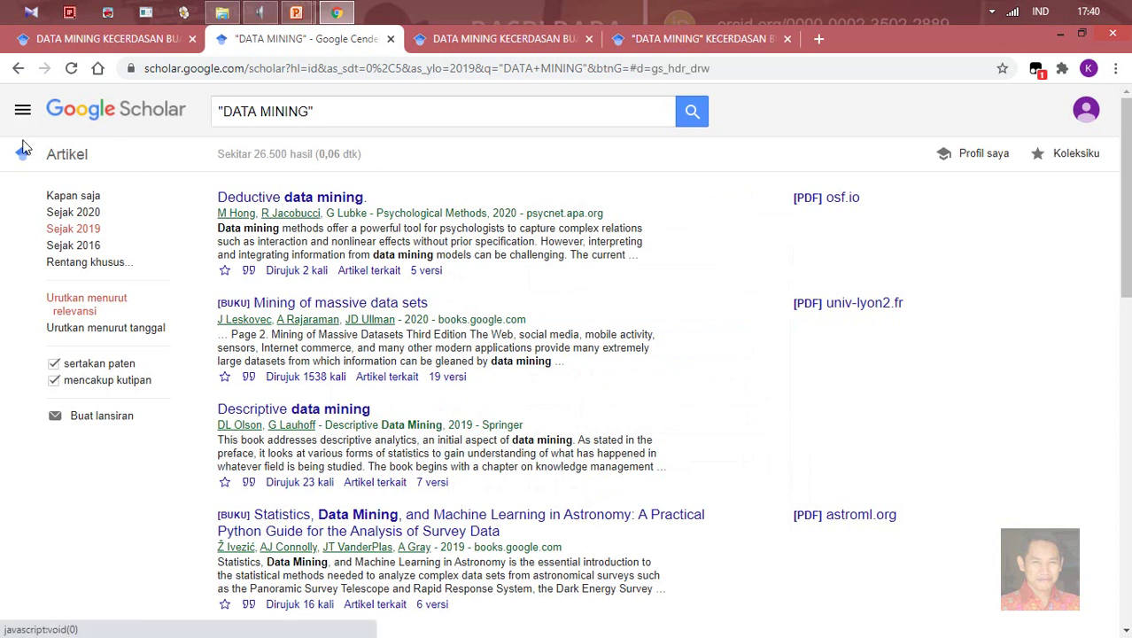
Reopen the advanced search form and restrict the DATA MINING phrase to matches in the article title
{"action": "left_click", "coordinate": [22, 110]}
{"action": "left_click", "coordinate": [80, 389]}
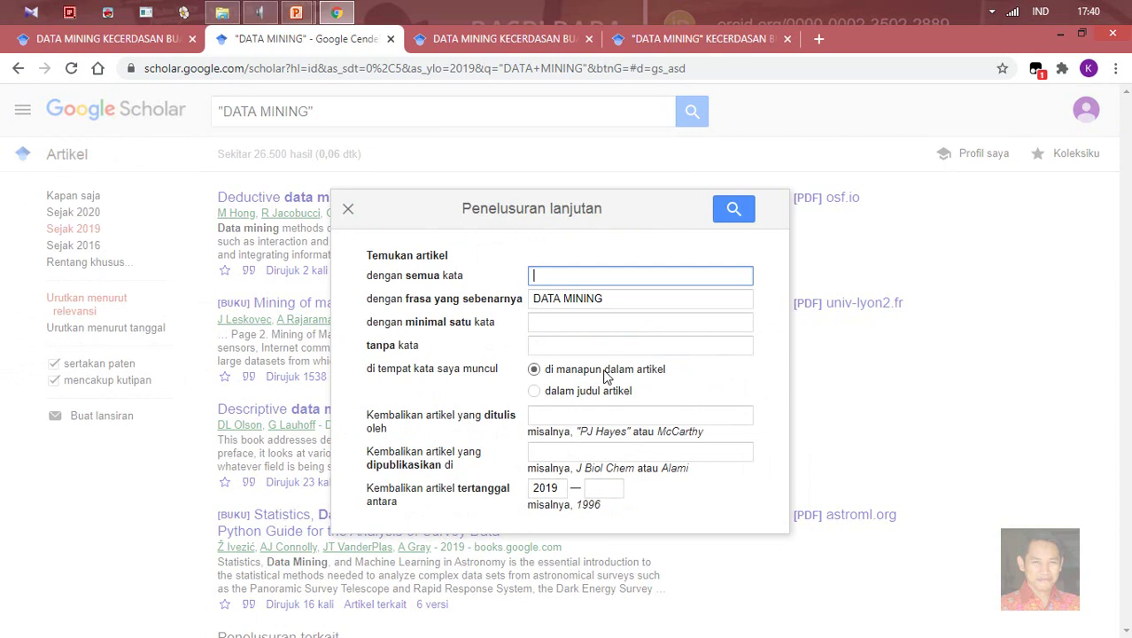
{"action": "left_click", "coordinate": [570, 395]}
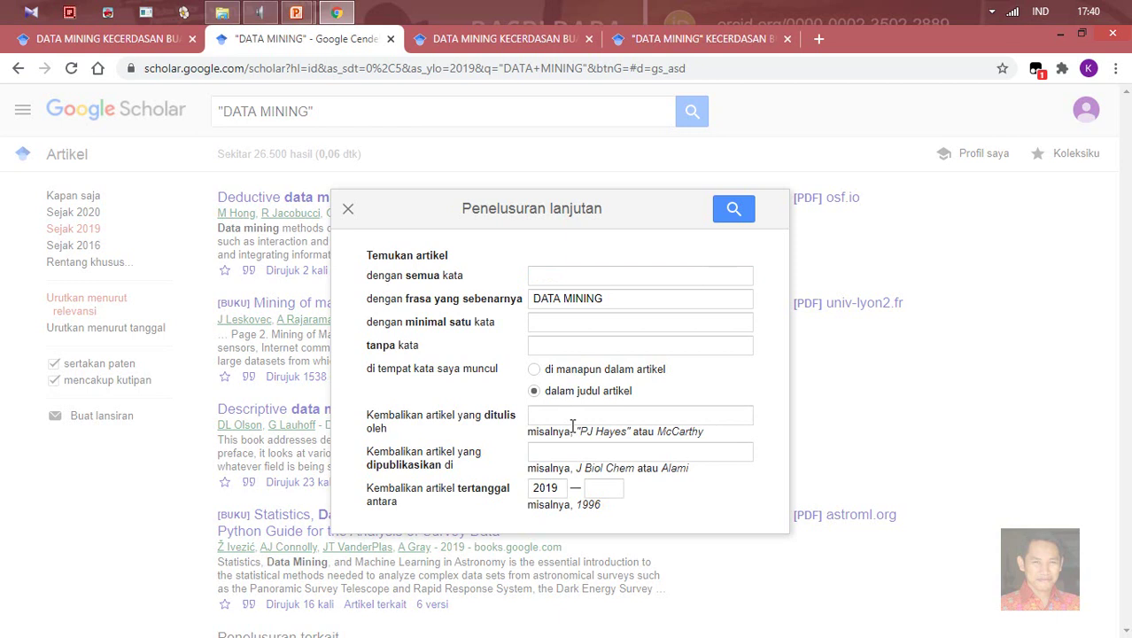
Examine the author, publication and start-year fields of the advanced search form, including their suggested entries
{"action": "left_click", "coordinate": [574, 424]}
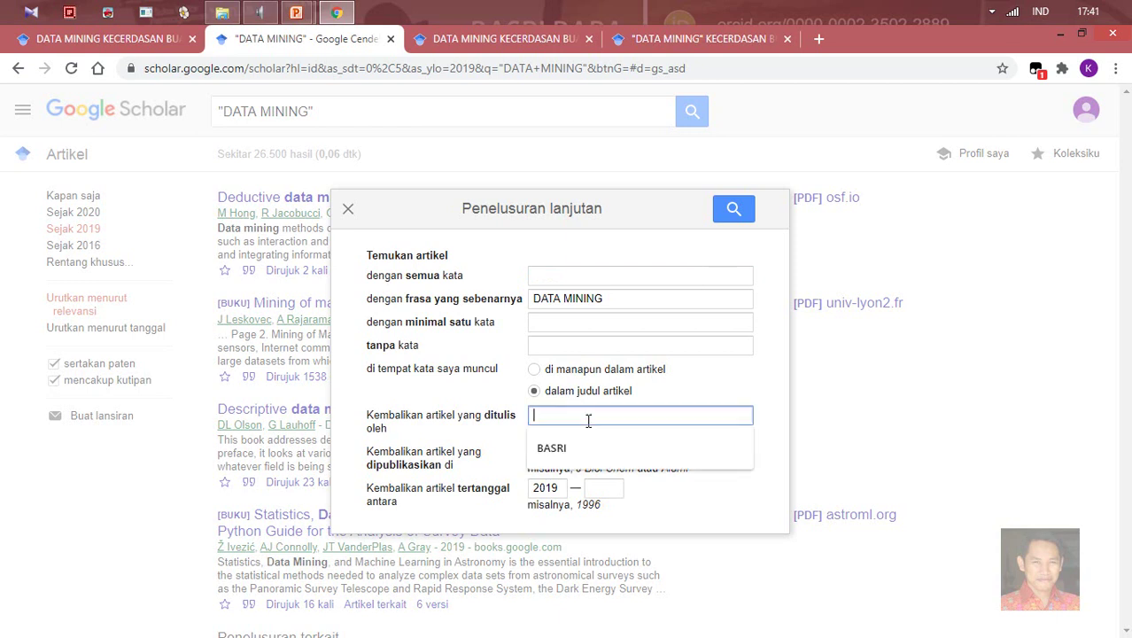
{"action": "left_click", "coordinate": [746, 396]}
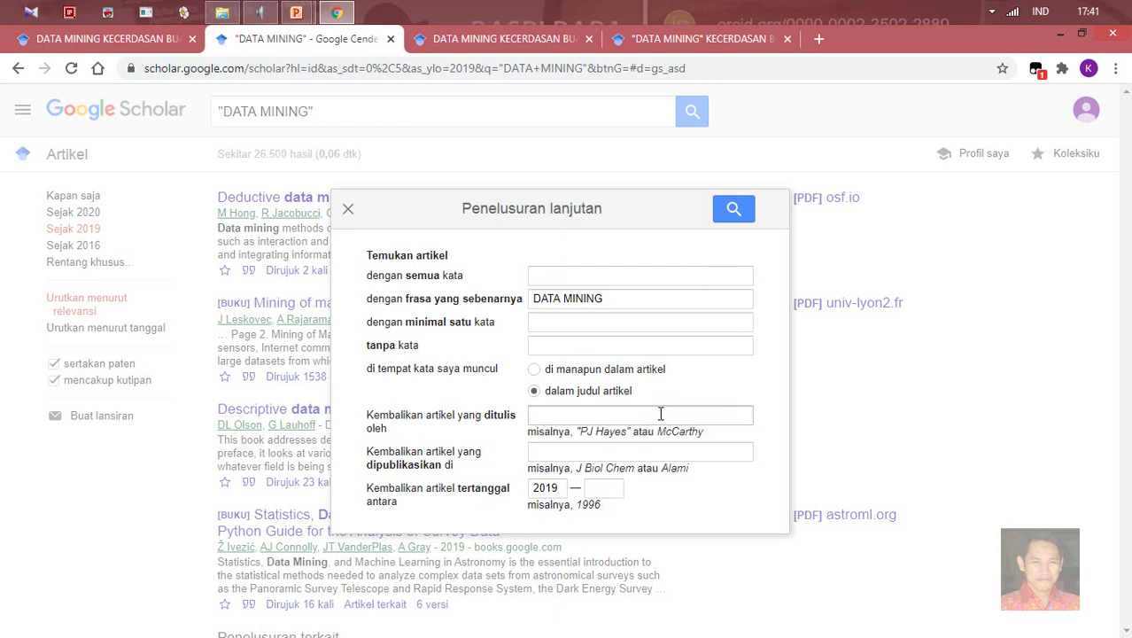
{"action": "left_click", "coordinate": [569, 452]}
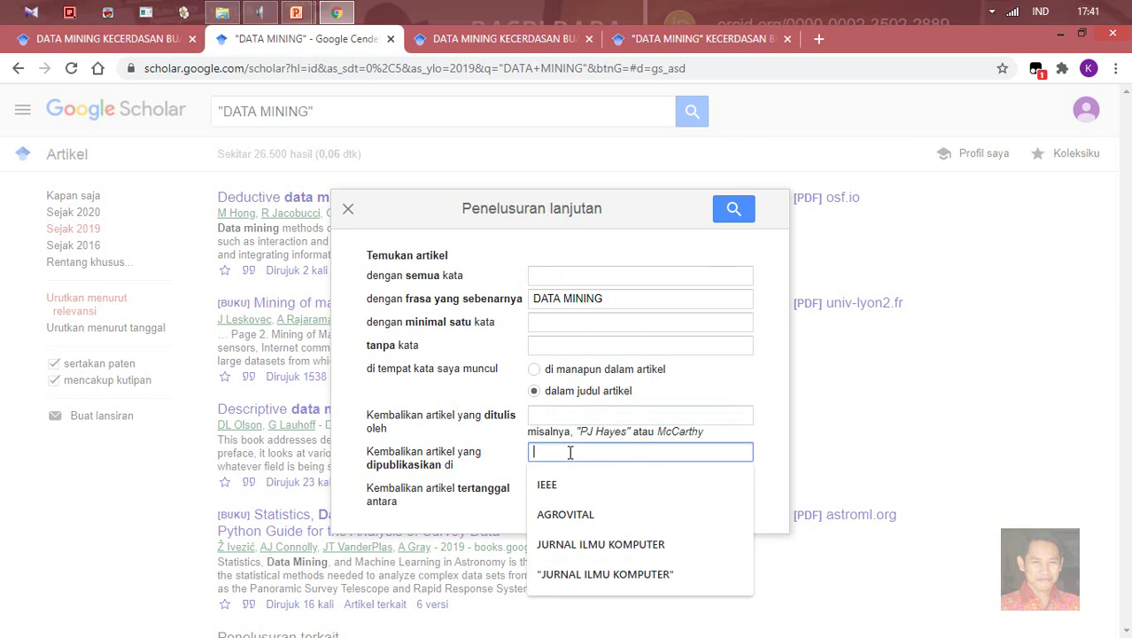
{"action": "left_click", "coordinate": [765, 430]}
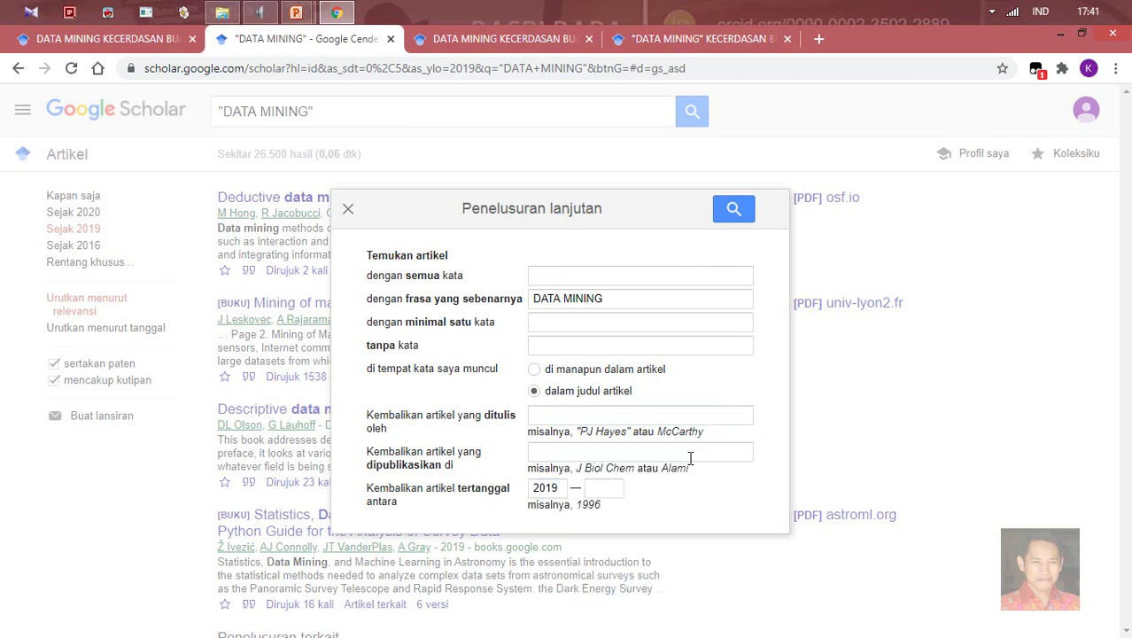
{"action": "left_click", "coordinate": [639, 454]}
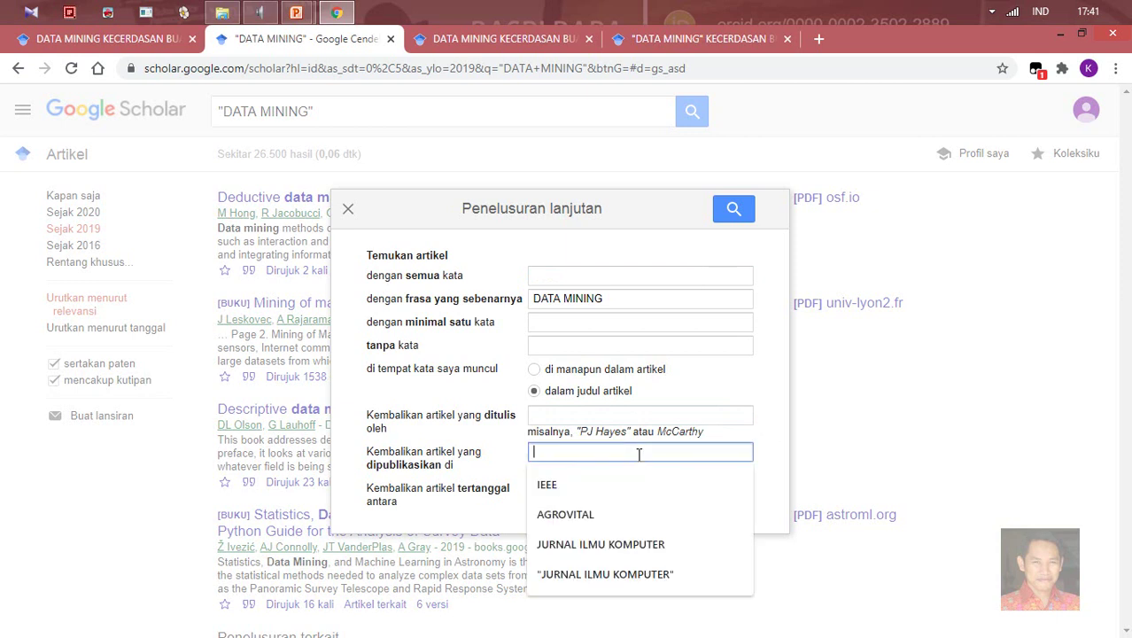
{"action": "left_click", "coordinate": [781, 451]}
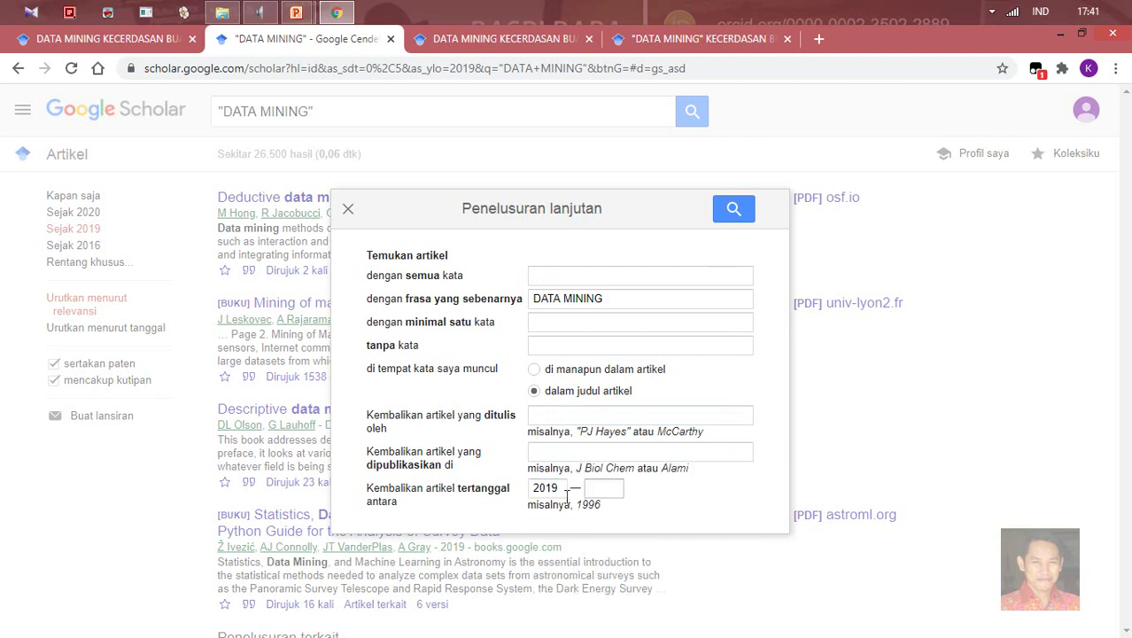
{"action": "left_click", "coordinate": [536, 489]}
{"action": "double_click", "coordinate": [545, 488]}
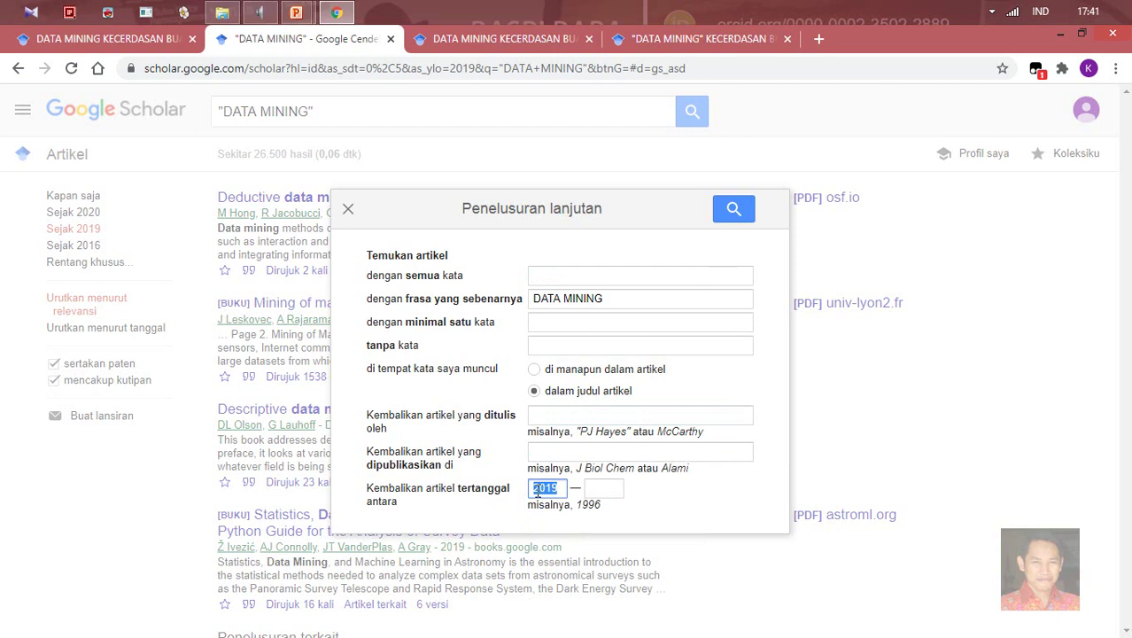